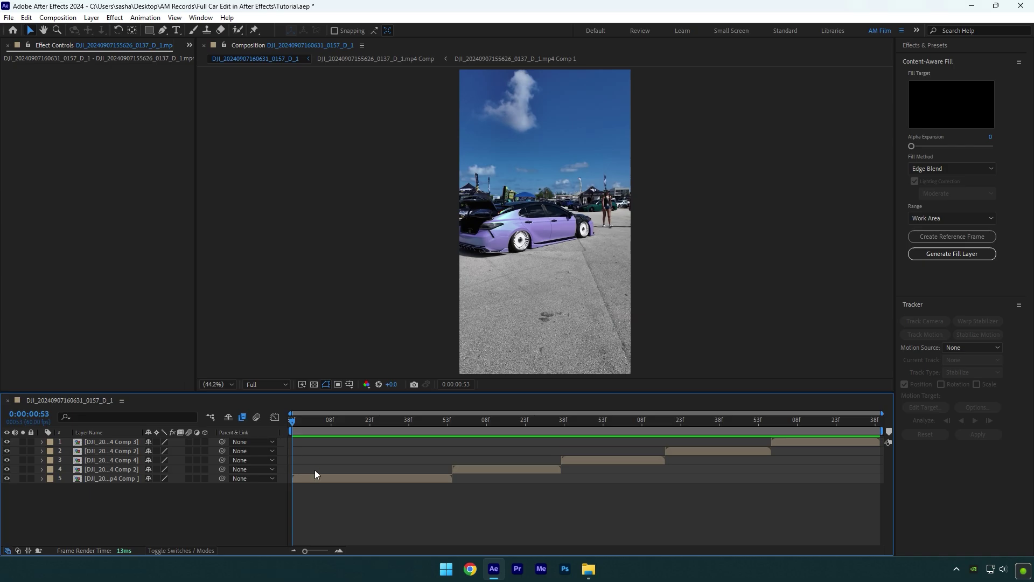
- Precompose the first clip layer into Comp 9 with all attributes moved, and open Comp 9
right_click(333, 478)
left_click(381, 408)
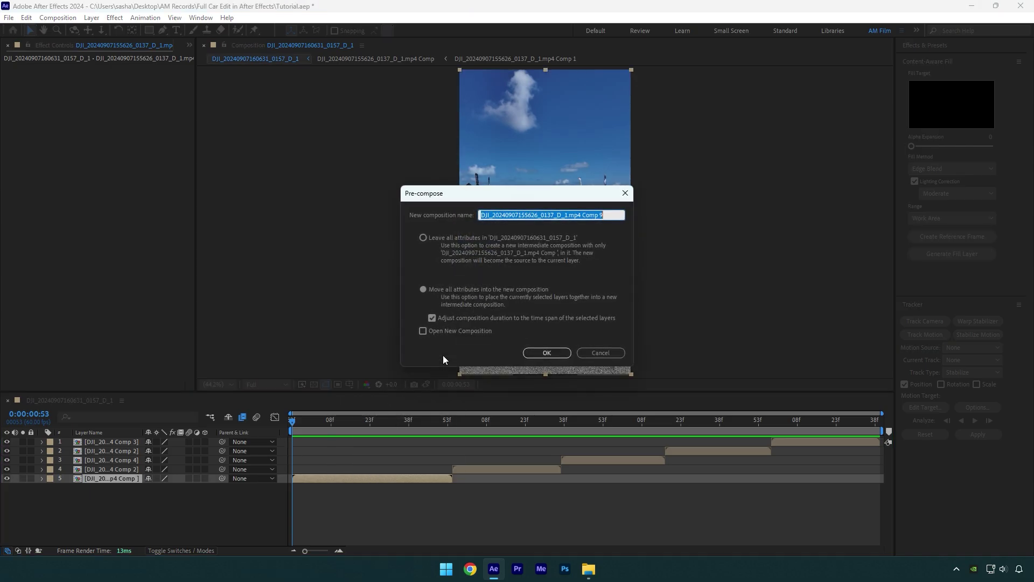
left_click(451, 289)
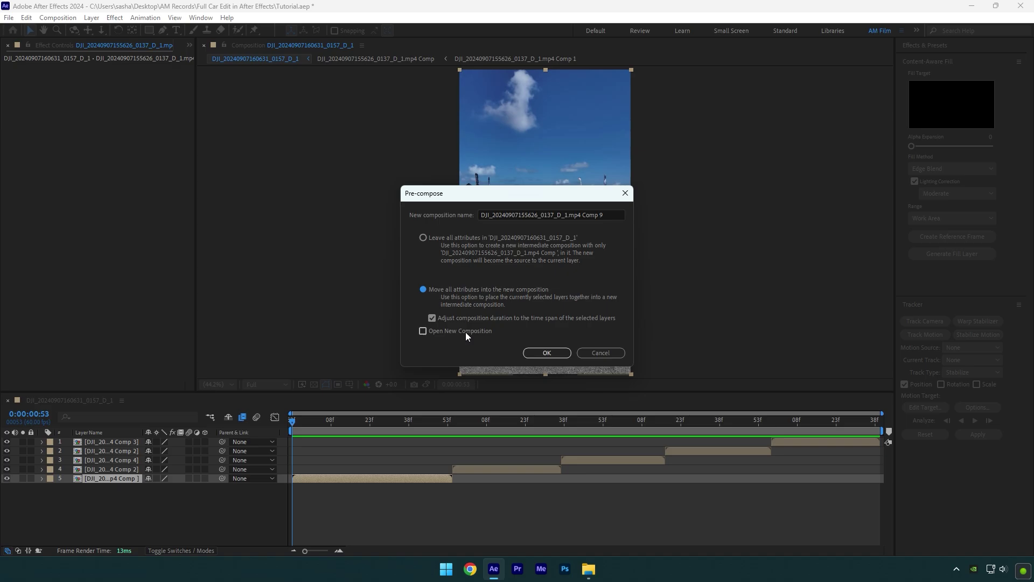
left_click(548, 353)
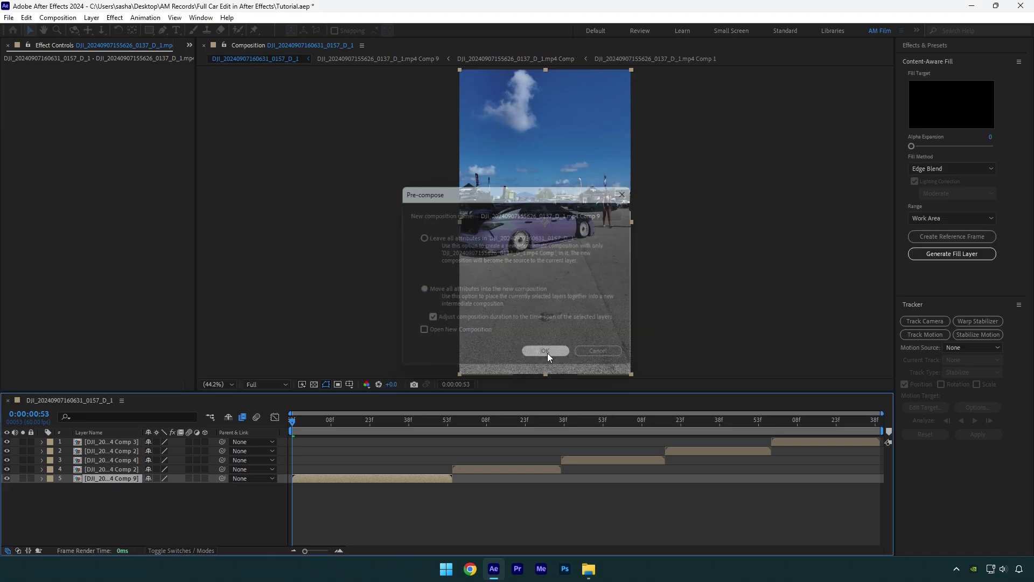
double_click(340, 478)
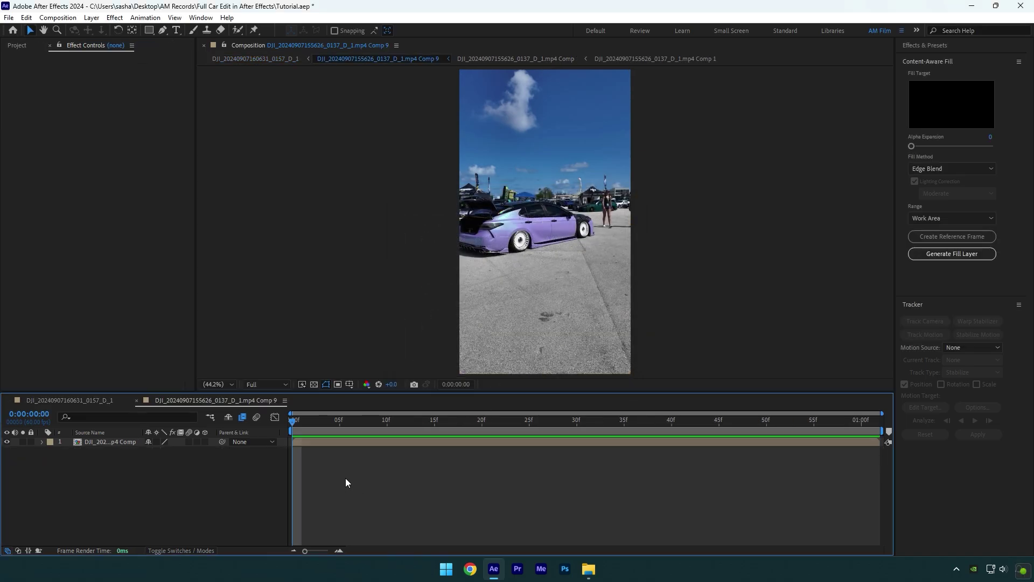
- Run the 3D Camera Tracker on the clip and scrub to frame 10 to inspect track points
left_click(352, 444)
left_click(910, 324)
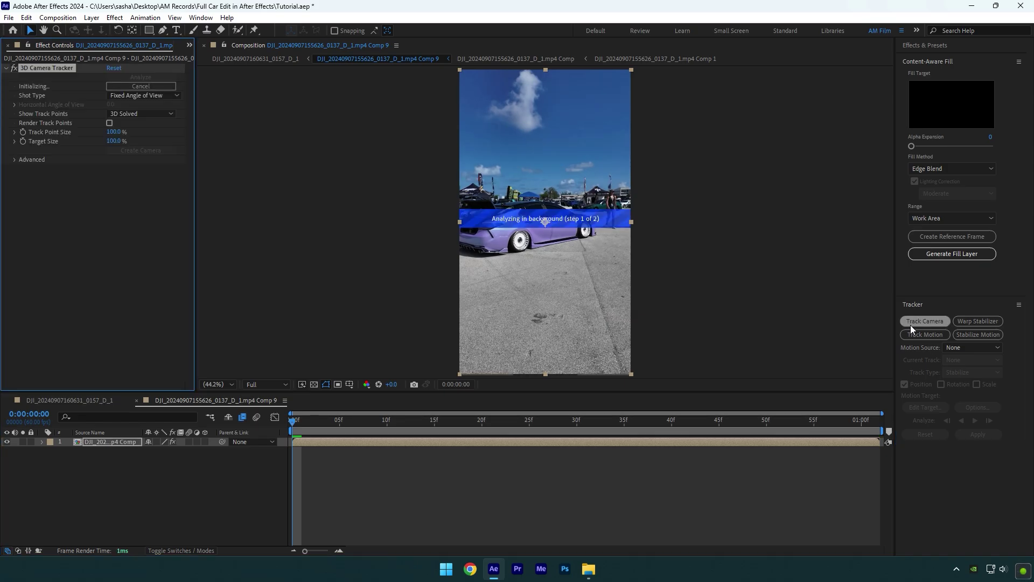
left_click_drag(329, 421, 396, 425)
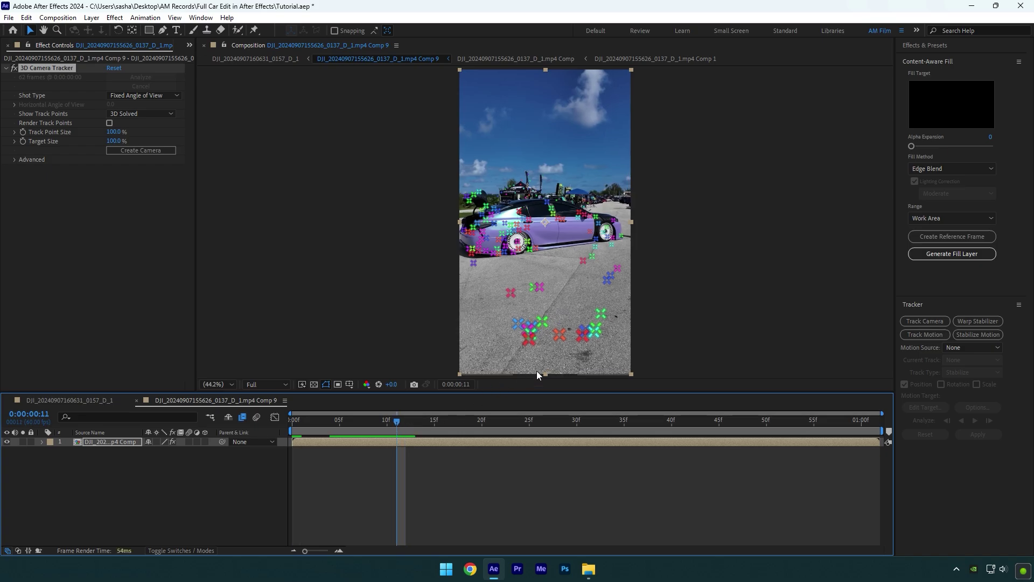
- Set the ground plane and origin from the chosen track points, then create a Track Null and camera
right_click(545, 305)
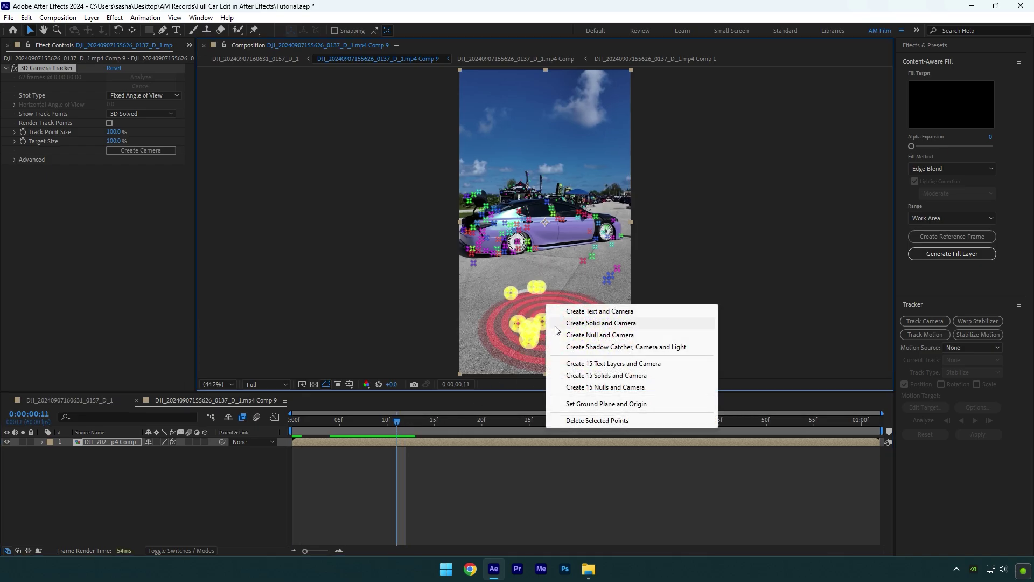
left_click(574, 404)
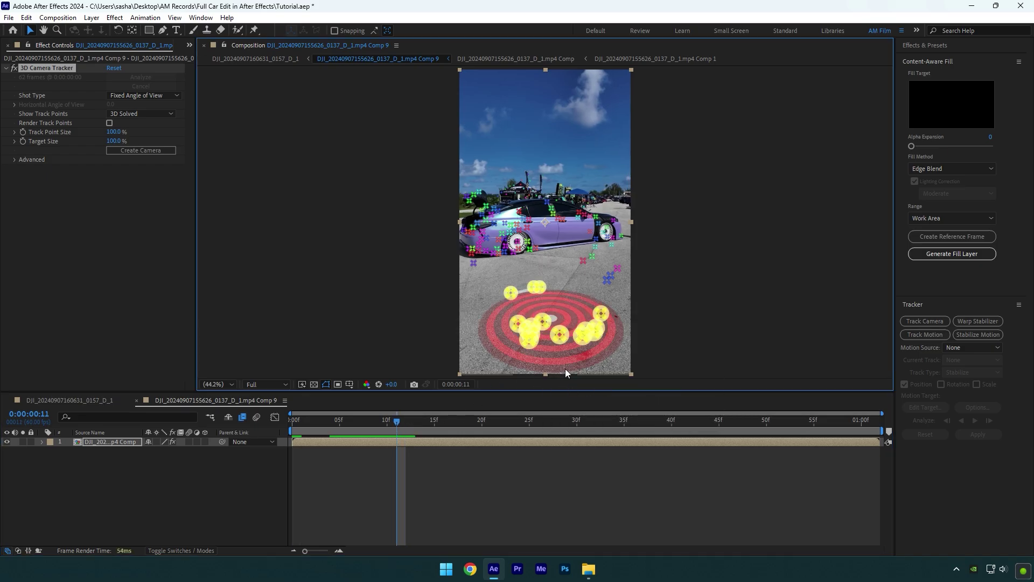
right_click(555, 311)
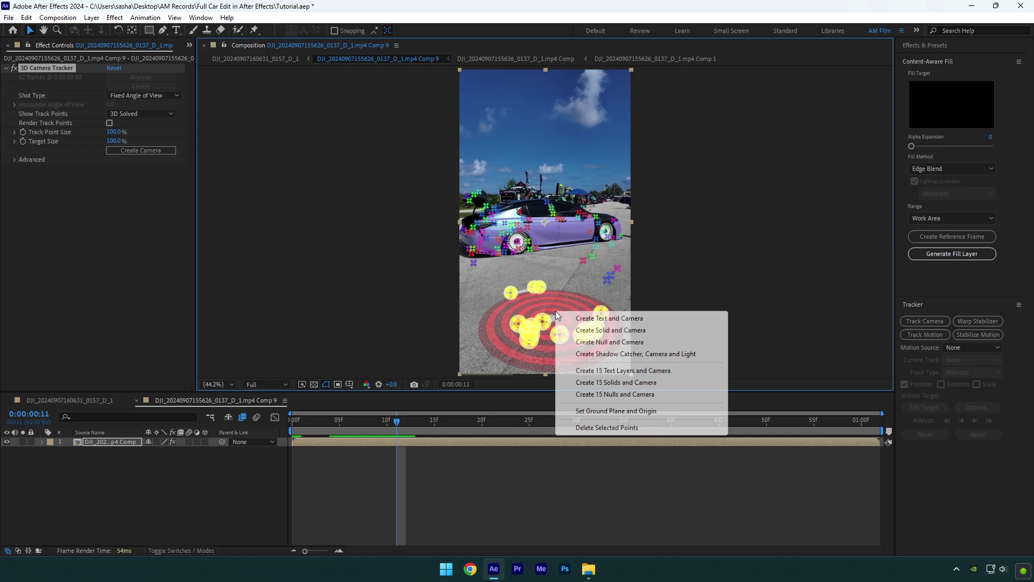
left_click(595, 344)
left_click(590, 569)
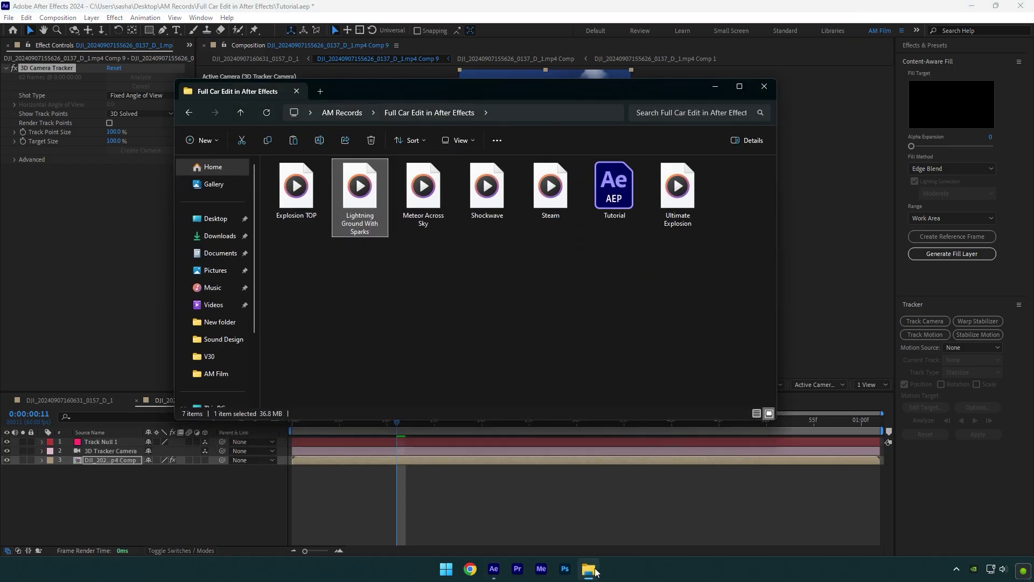
- Add Lightning Ground With Sparks, parent it to Track Null 1, make it 3D, raise it, and scale it to 171%
left_click_drag(377, 195, 185, 511)
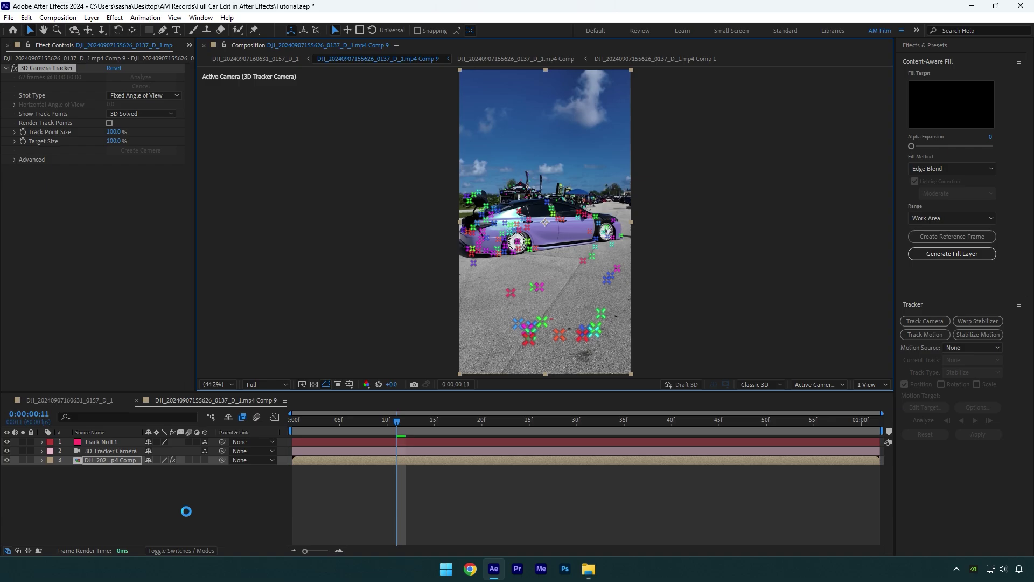
left_click_drag(222, 445, 135, 454)
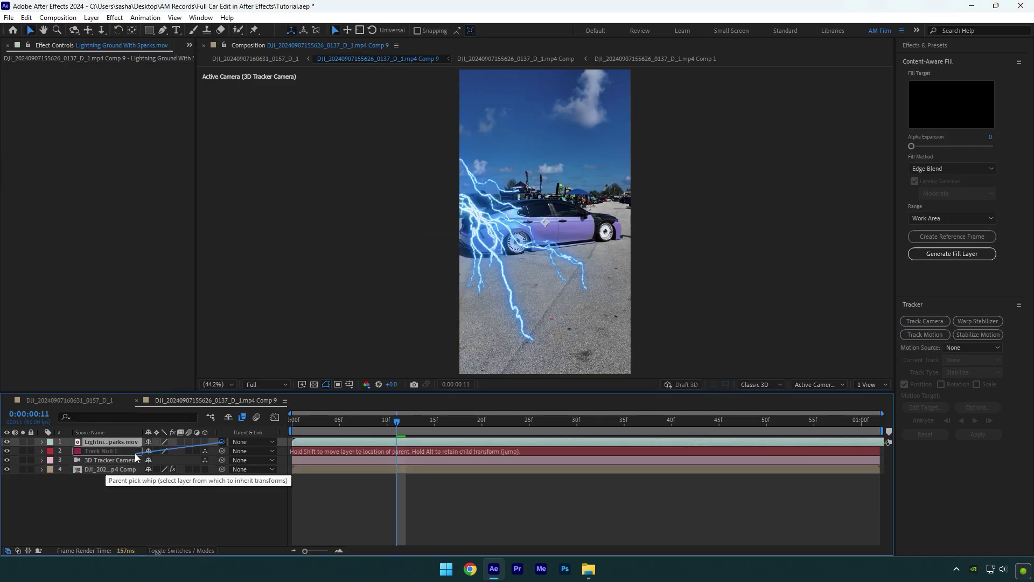
left_click(205, 441)
left_click_drag(603, 344, 614, 164)
key("s")
left_click_drag(160, 450, 198, 451)
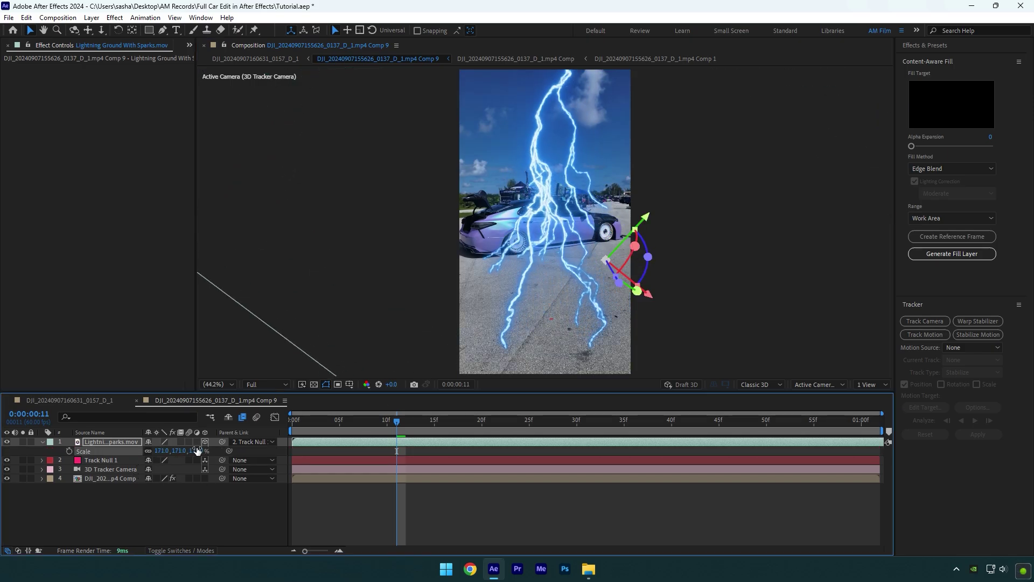
key("comma")
key("comma")
left_click_drag(605, 210, 617, 197)
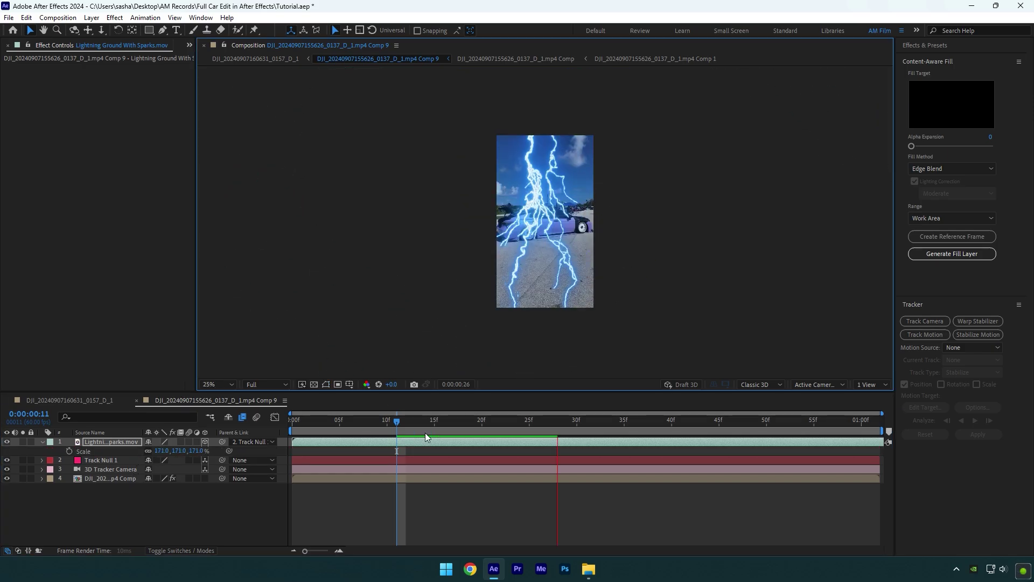
- Preview the lightning from the first frame with the comp fit to the viewer, then close Comp 9
left_click(425, 432)
key("Home")
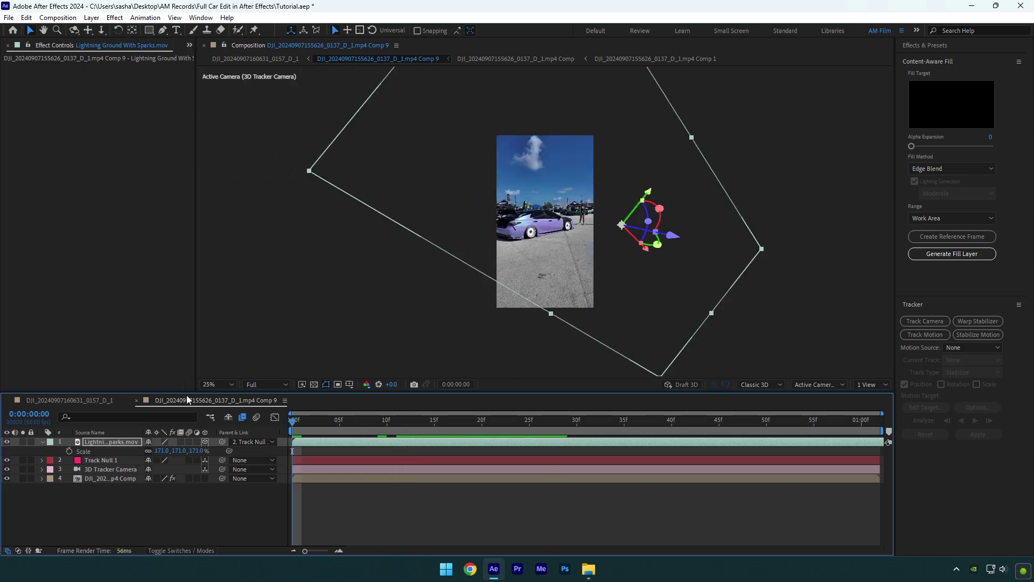
left_click(207, 384)
left_click(238, 223)
key("space")
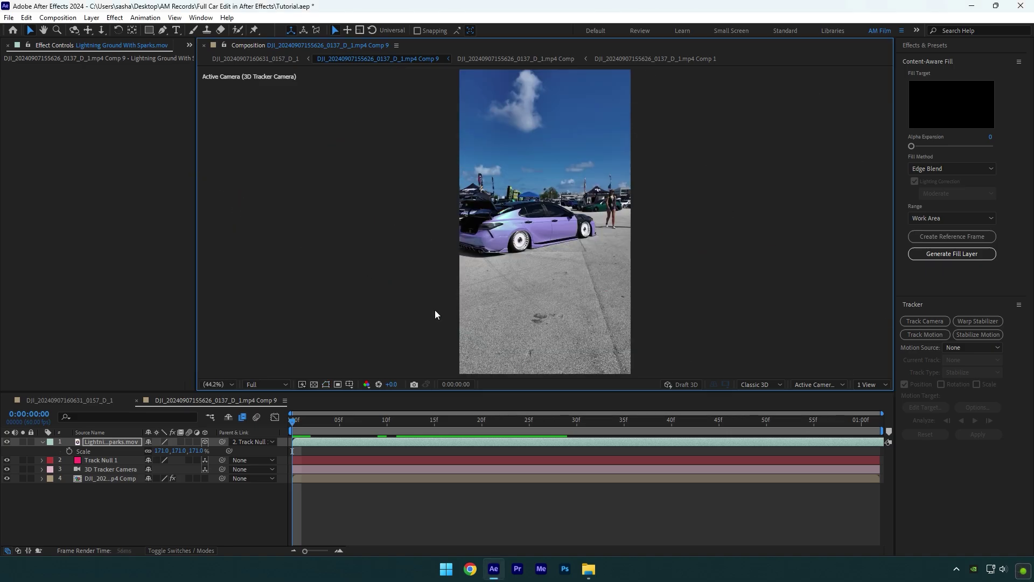
key("space")
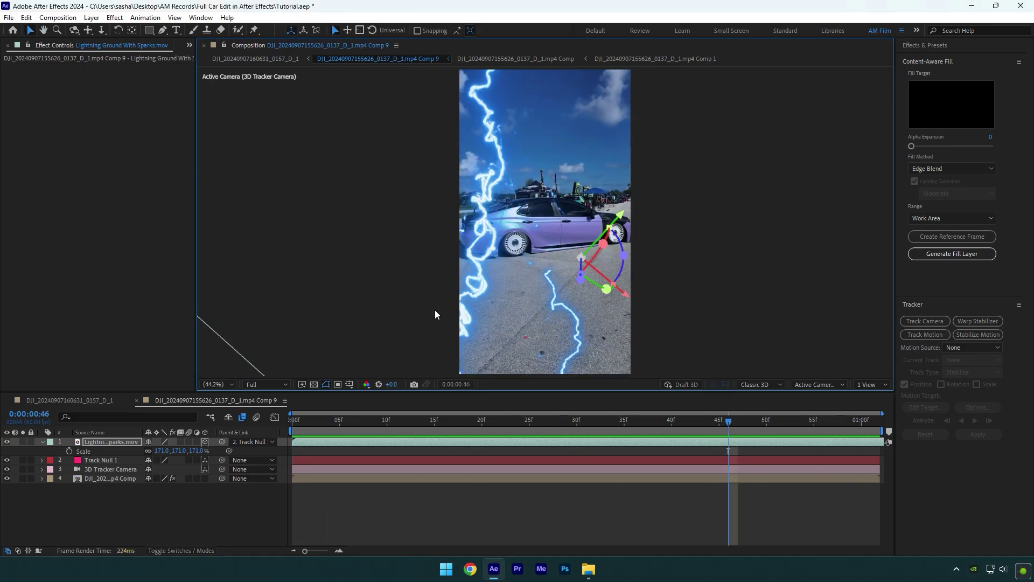
left_click_drag(728, 425, 278, 438)
key("s")
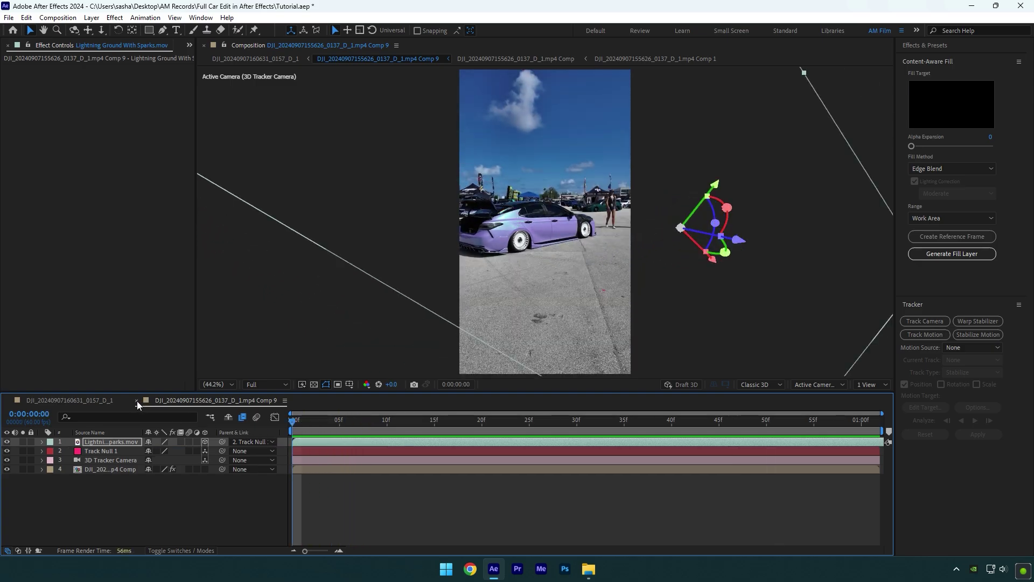
left_click(137, 401)
- Duplicate the clip layer starting at 0:00:01:55 and freeze the duplicate on the current frame
left_click(333, 494)
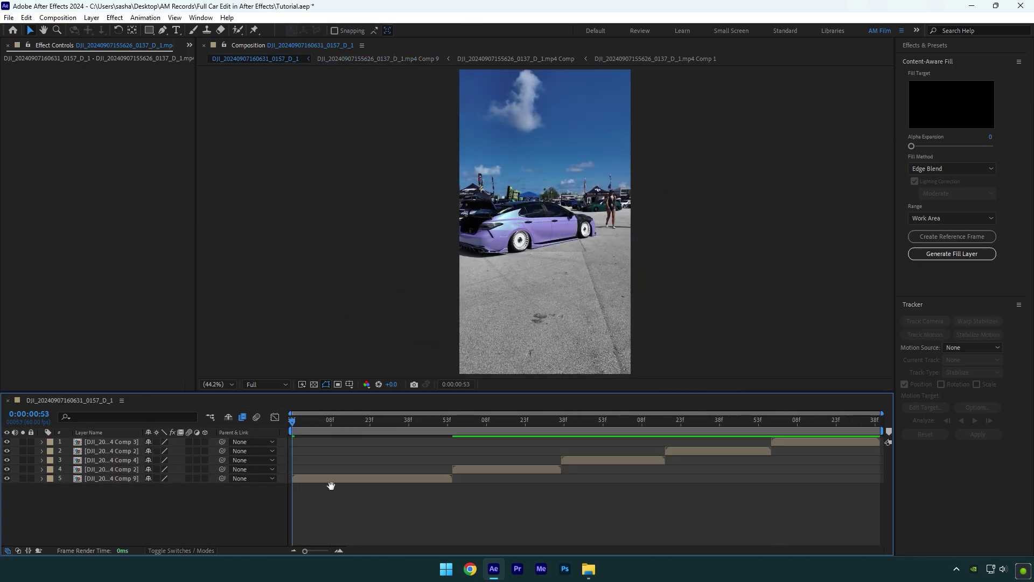
key("space")
left_click(452, 426)
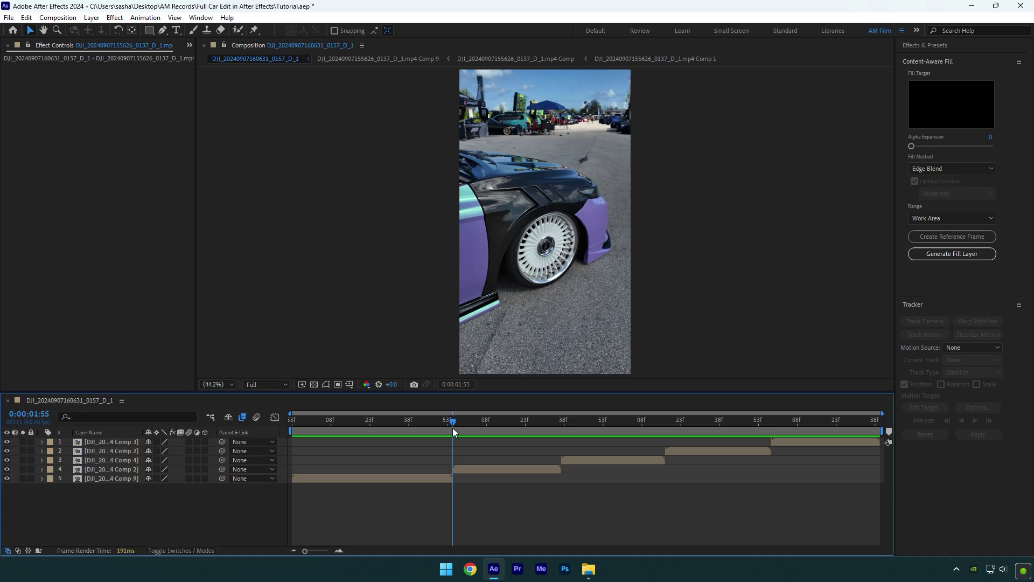
left_click(480, 469)
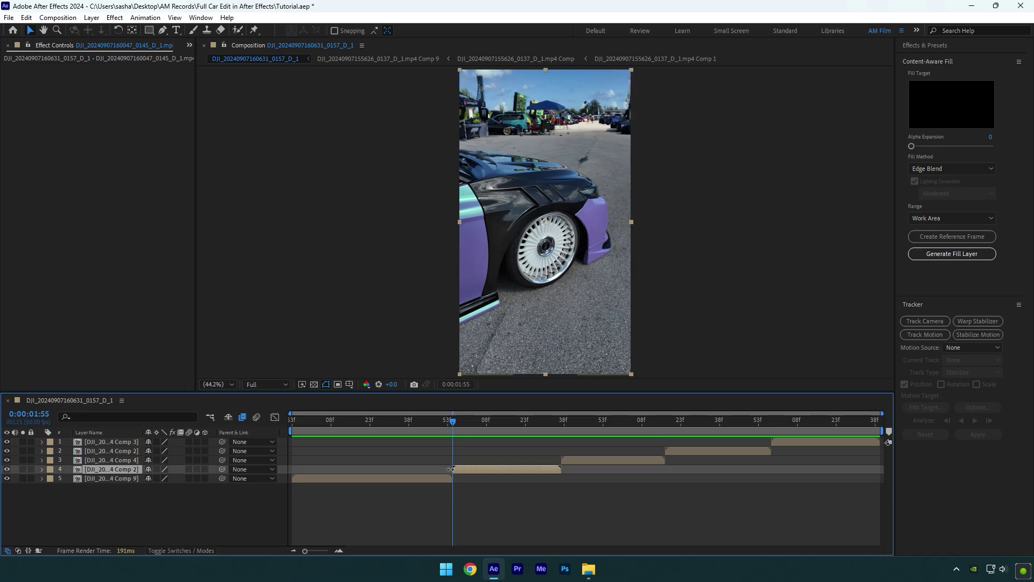
key("ctrl+d")
right_click(467, 467)
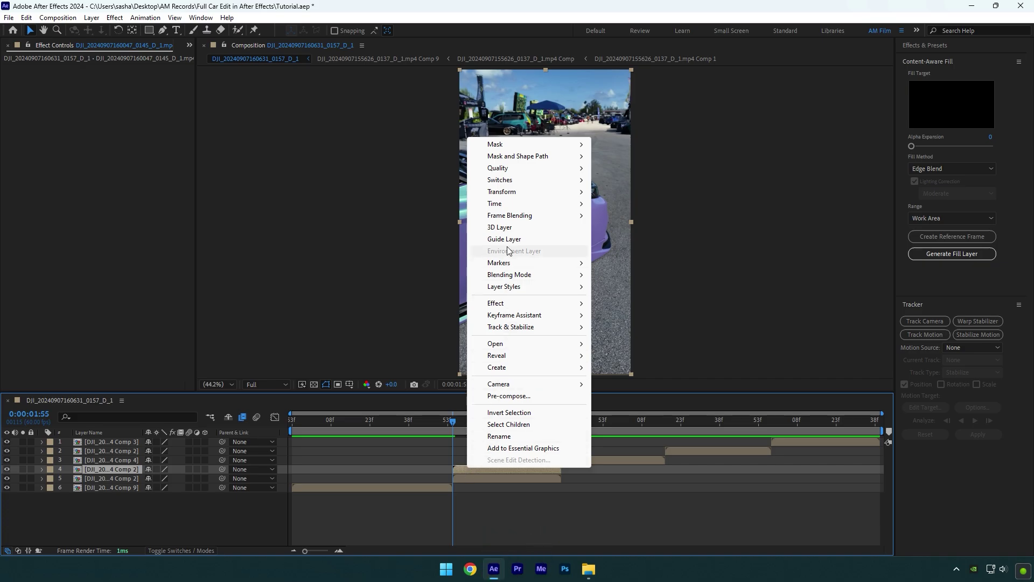
mouse_move(494, 203)
left_click(619, 240)
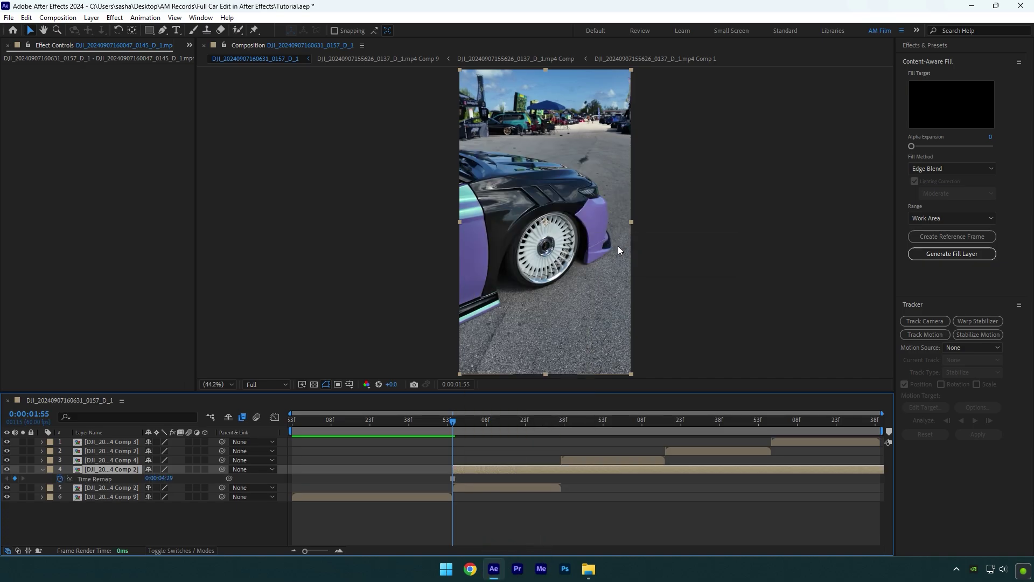
- Precompose the frozen layer into a new comp named 'Wheel'
right_click(474, 469)
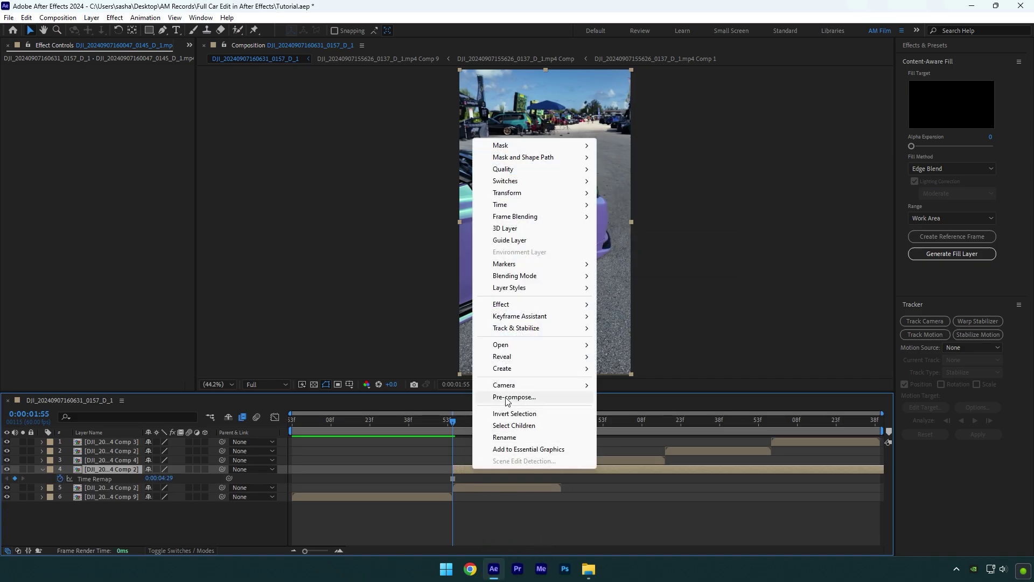
left_click(533, 397)
type("Wheel")
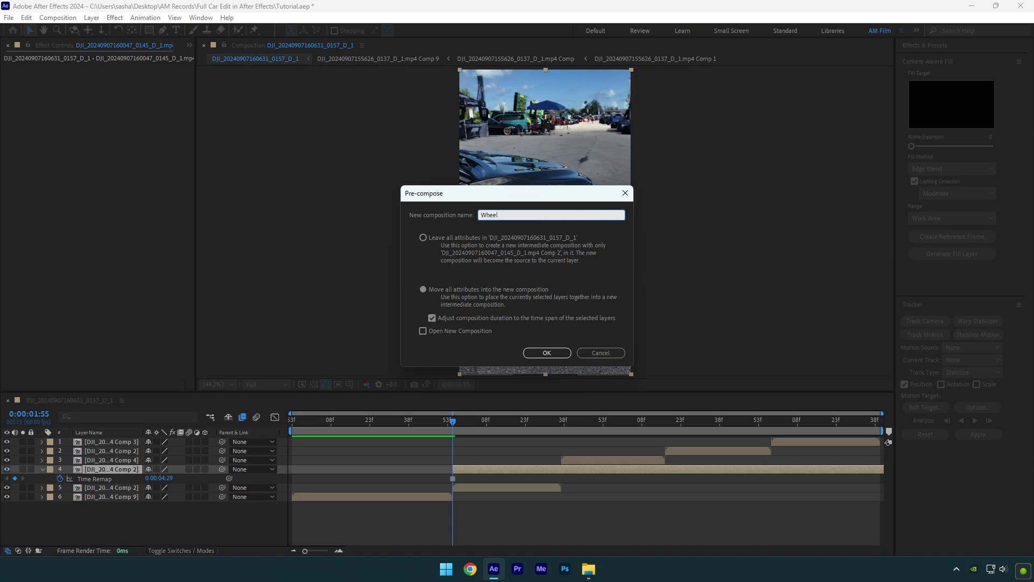
key("Return")
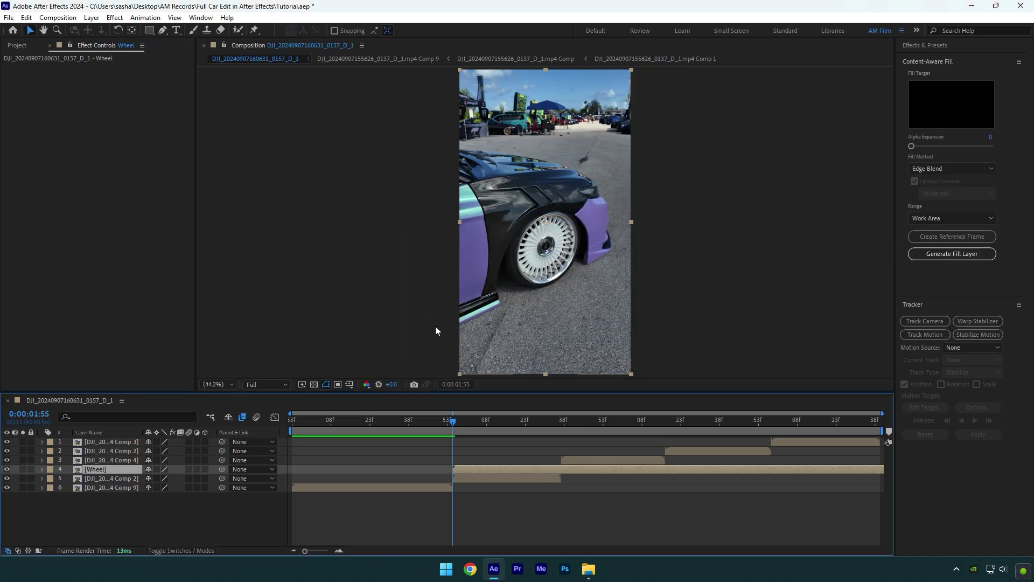
- Extend the Wheel layer to start 20 frames earlier and trim it to end at 0:00:01:55
key("shift+Page_Up")
key("shift+Page_Up")
key("shift+Page_Up")
key("shift+Page_Up")
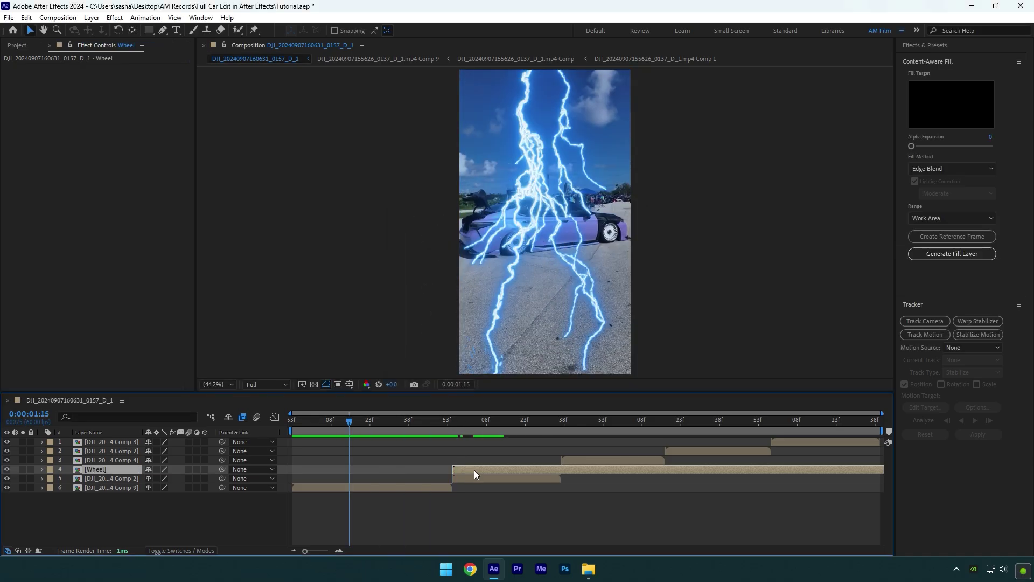
left_click_drag(474, 473, 372, 474)
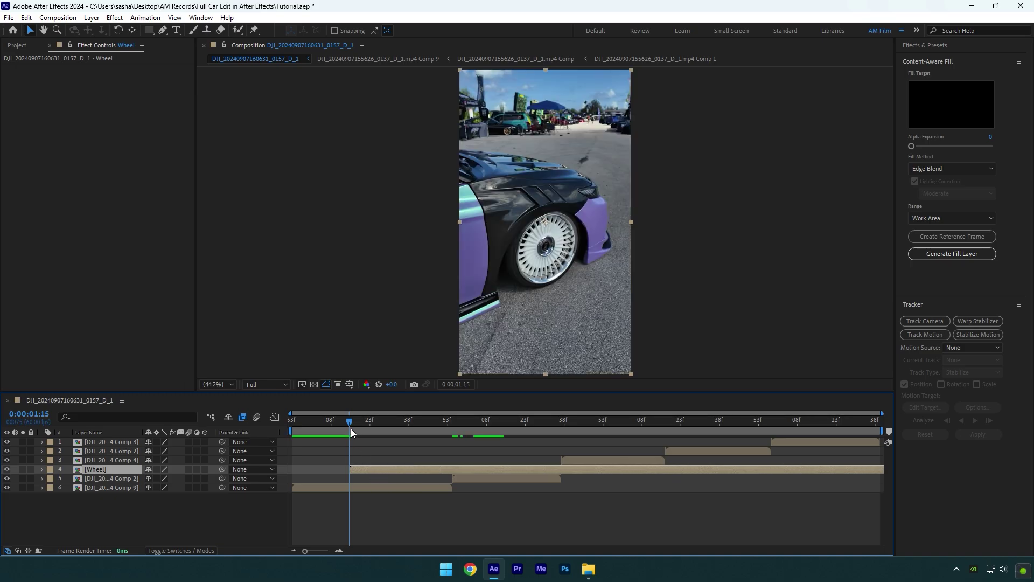
left_click_drag(350, 428, 452, 425)
key("ctrl+shift+d")
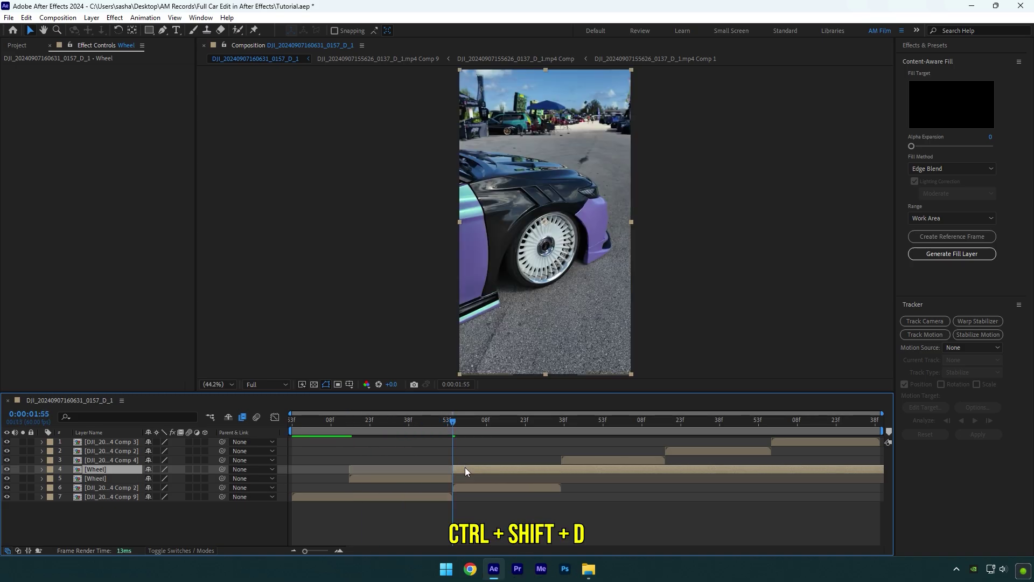
key("Delete")
- Apply the Mocha AE effect to the Wheel layer via quick search 'mo'
left_click_drag(459, 427, 411, 424)
left_click(409, 473)
key("ctrl+space")
type("mo")
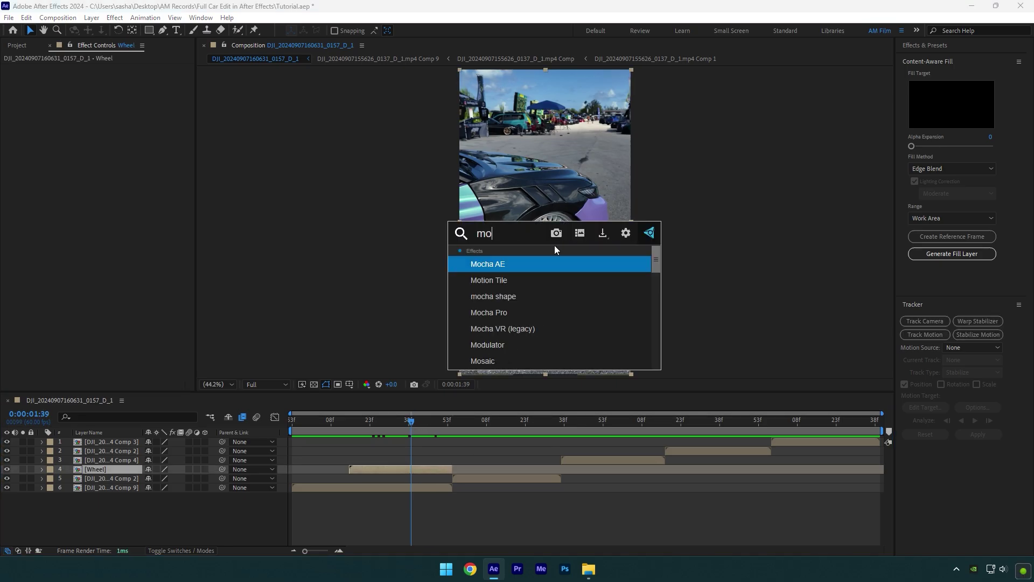
key("Return")
- In Mocha, draw an ellipse around the wheel widened to the tyre edge, save, and close Mocha
left_click(65, 92)
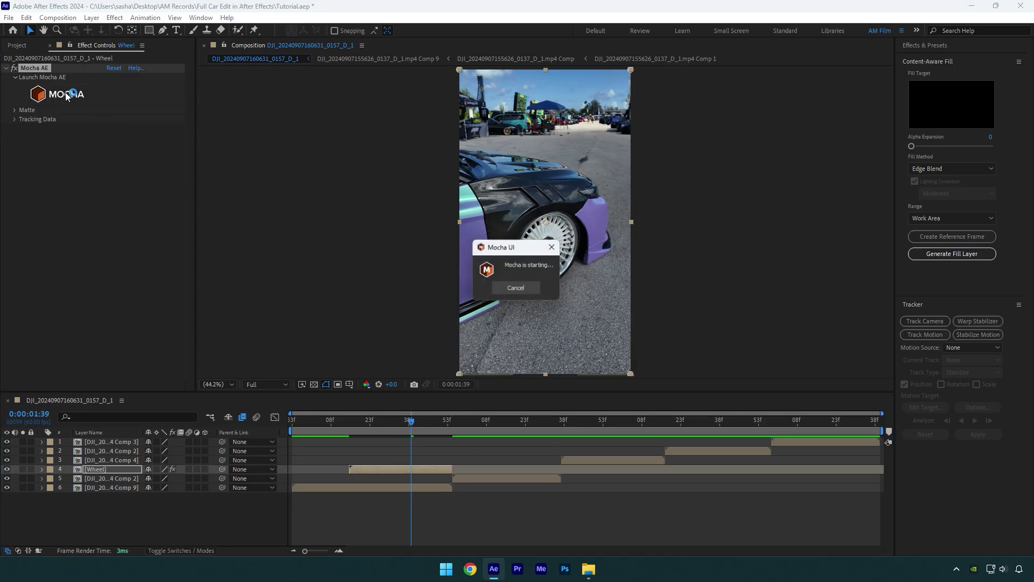
scroll(598, 313, "up", 3)
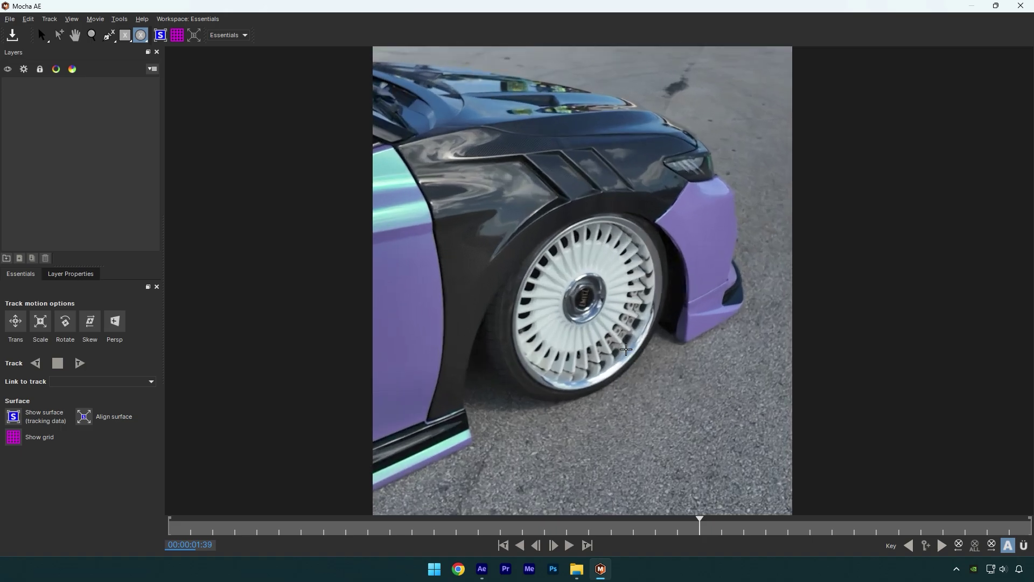
left_click_drag(457, 153, 681, 430)
left_click_drag(669, 300, 678, 299)
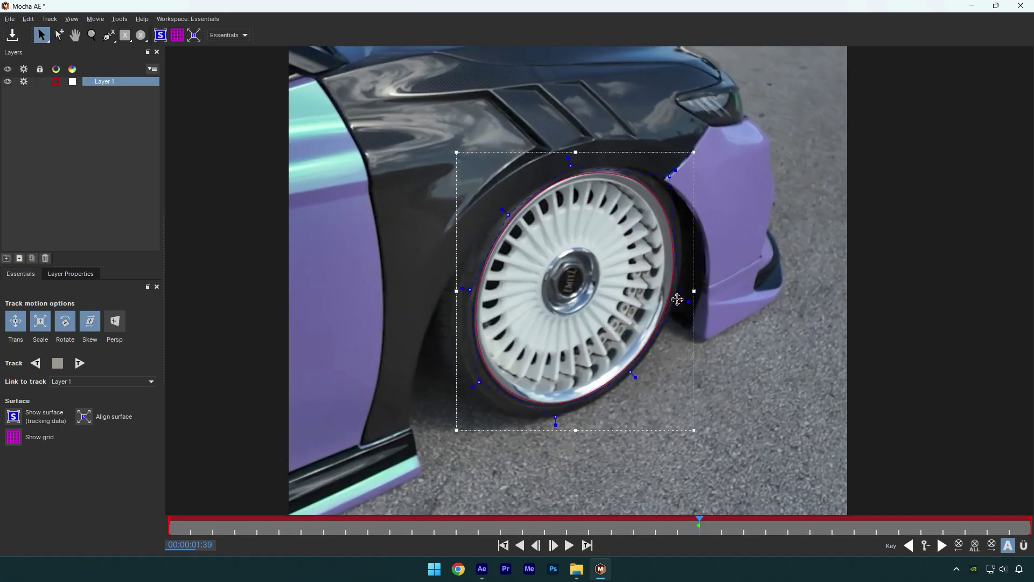
left_click(12, 35)
left_click(1020, 6)
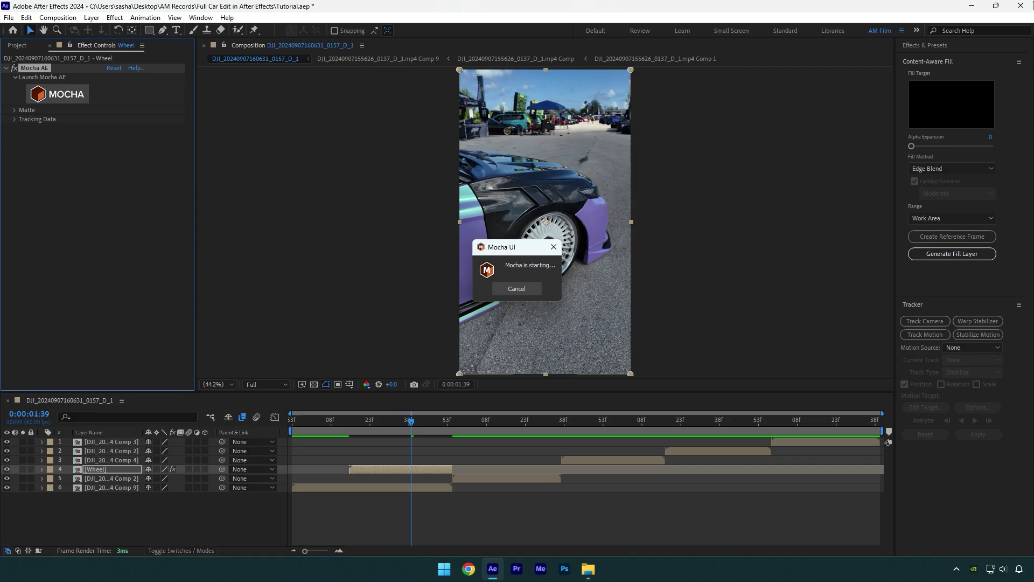
- Convert the Mocha shape into an AE mask on the Wheel layer and set the mask to Inverted
left_click(15, 111)
left_click(146, 173)
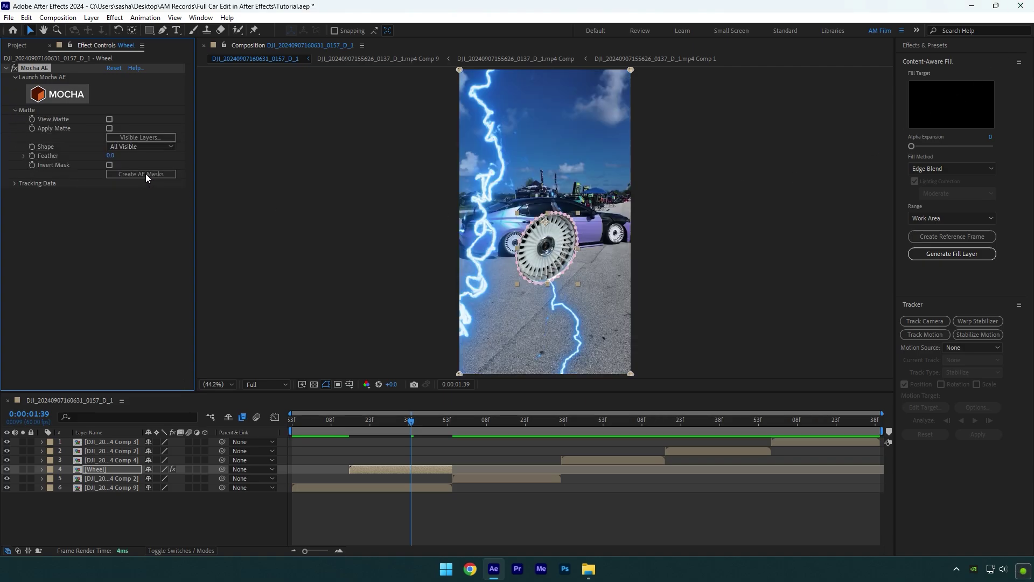
key("m")
left_click(95, 466)
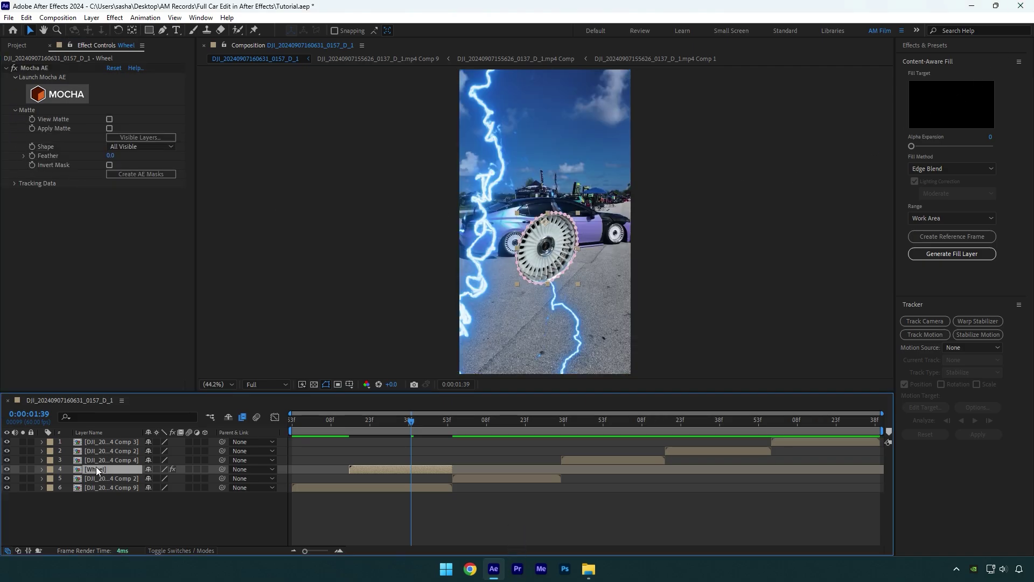
key("m")
left_click(186, 478)
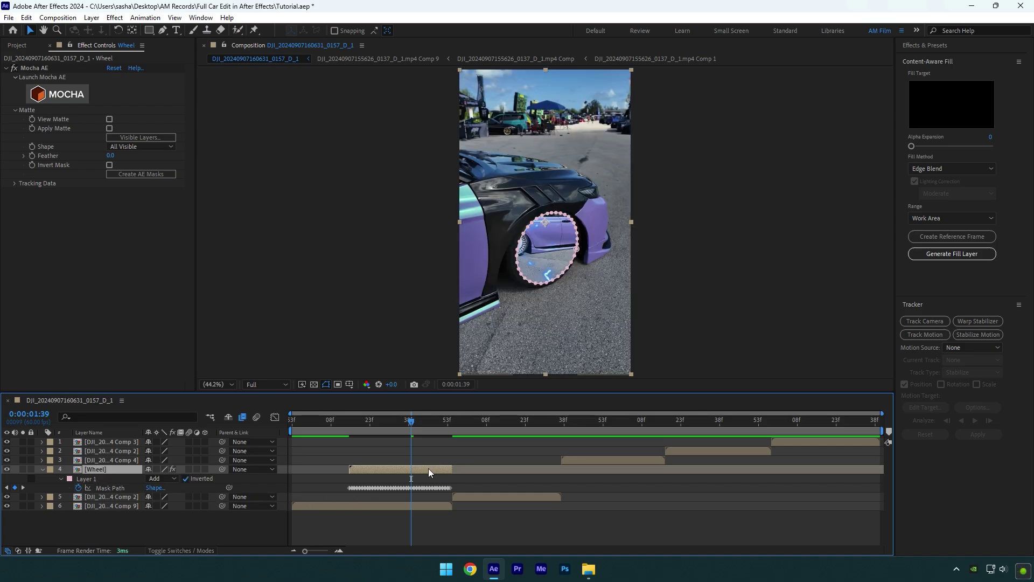
- Create a new camera named 'Zoom Out' using the 28mm lens preset
left_click(92, 17)
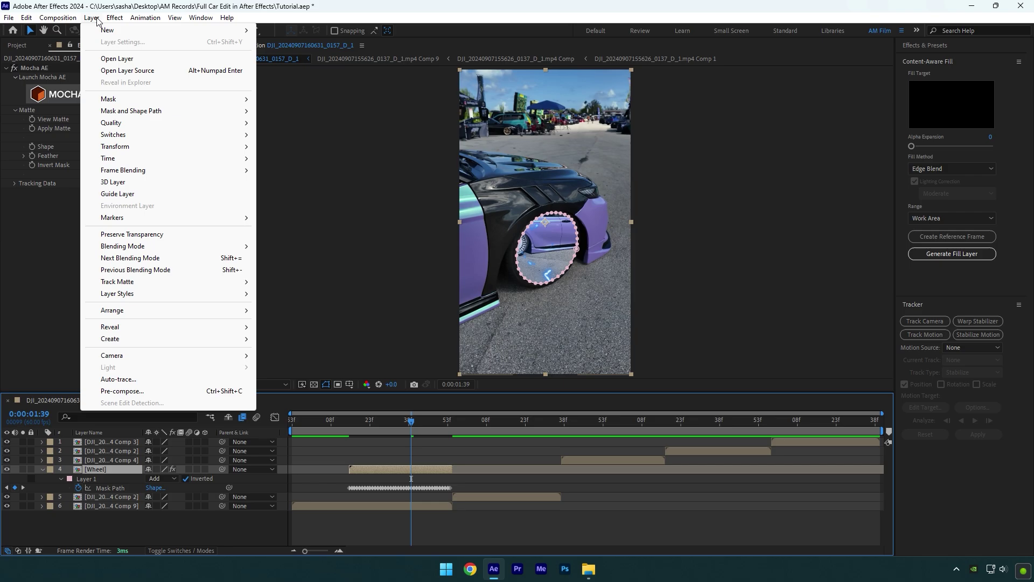
mouse_move(107, 30)
left_click(286, 66)
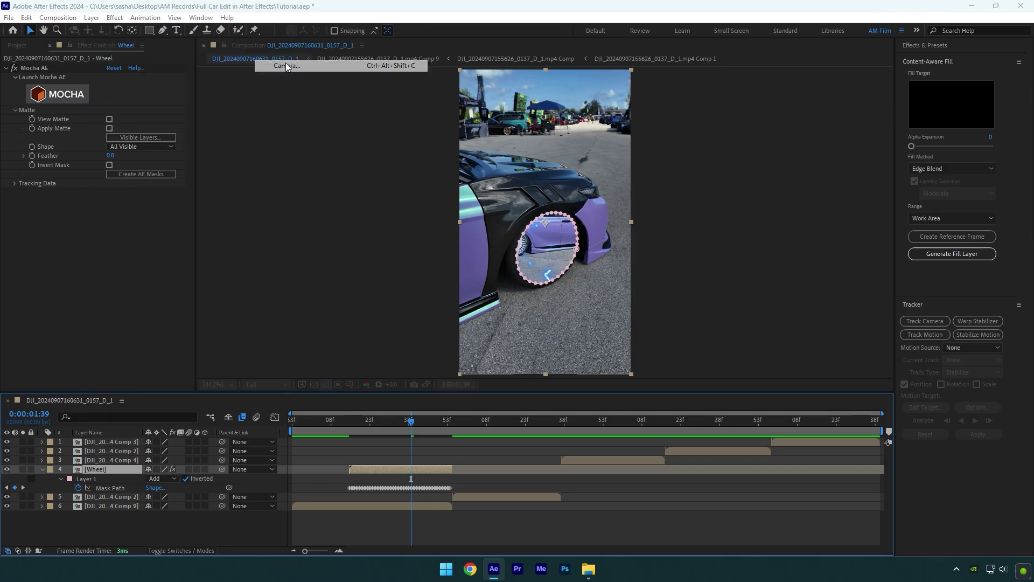
type("Zoom Out")
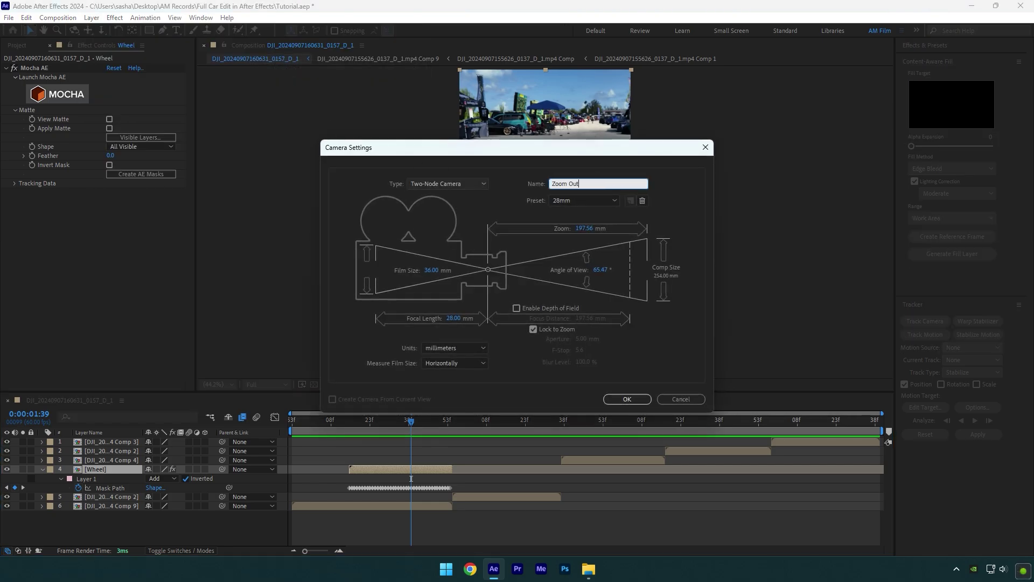
left_click(570, 201)
left_click(572, 261)
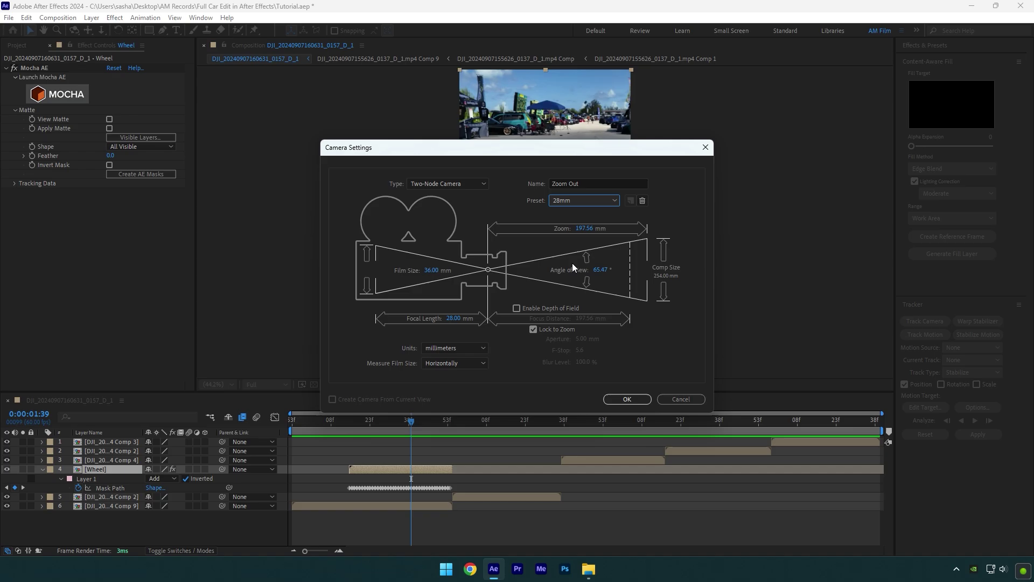
left_click(624, 399)
- Trim the Zoom Out camera to the Wheel layer's span and make the Wheel layer 3D
left_click_drag(296, 469, 350, 467)
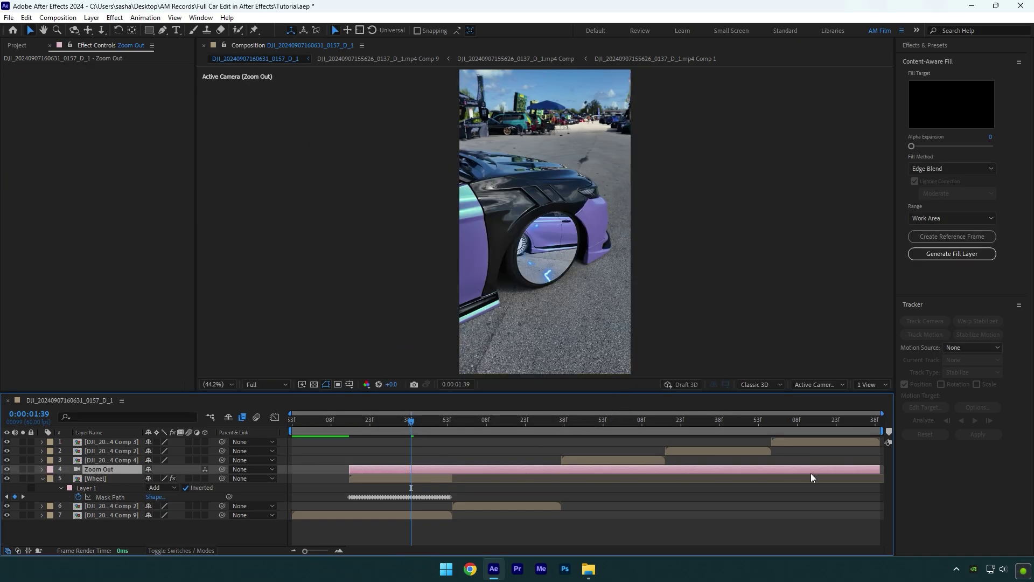
left_click_drag(879, 468, 452, 468)
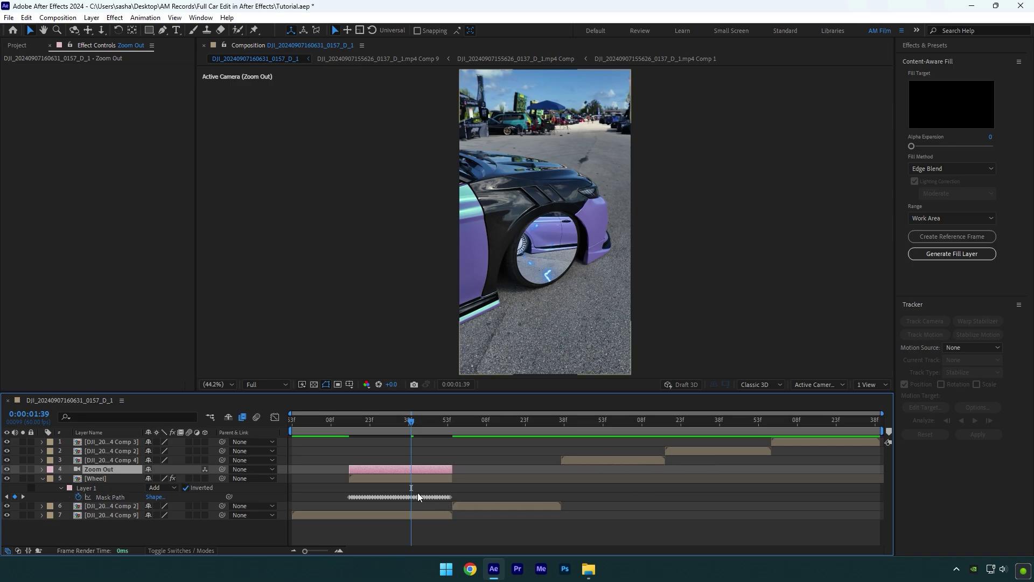
left_click(402, 477)
left_click(205, 478)
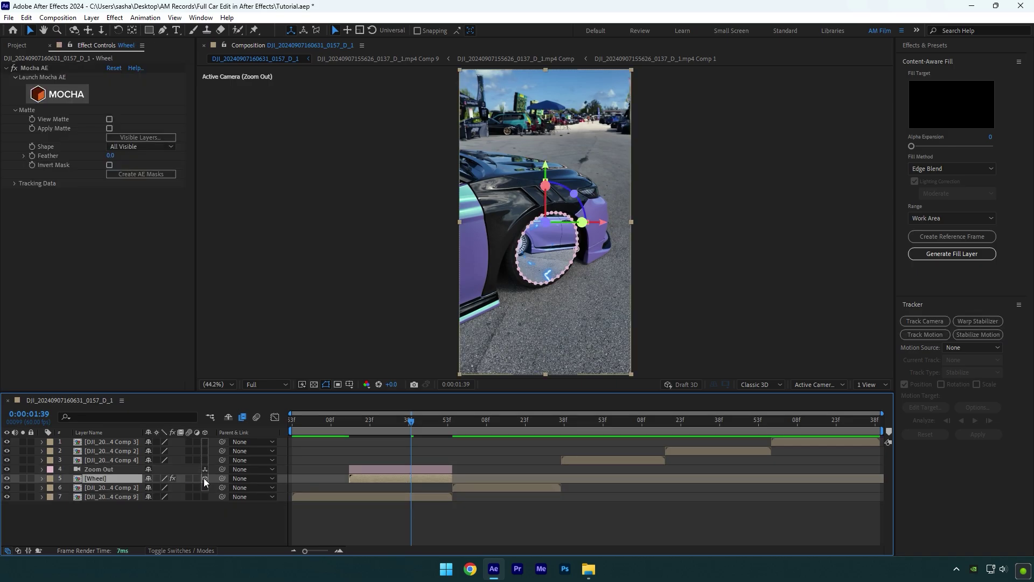
- Keyframe the camera's Position and Point of Interest at the shot's end, then dolly in close at 0:00:01:15
left_click(42, 469)
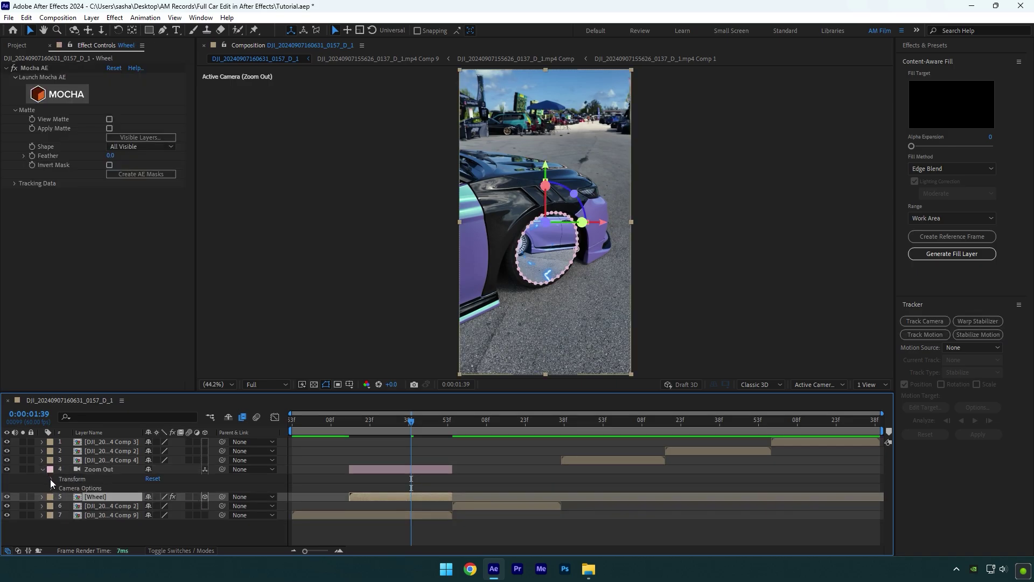
left_click(52, 479)
left_click_drag(413, 421, 452, 420)
left_click(68, 488)
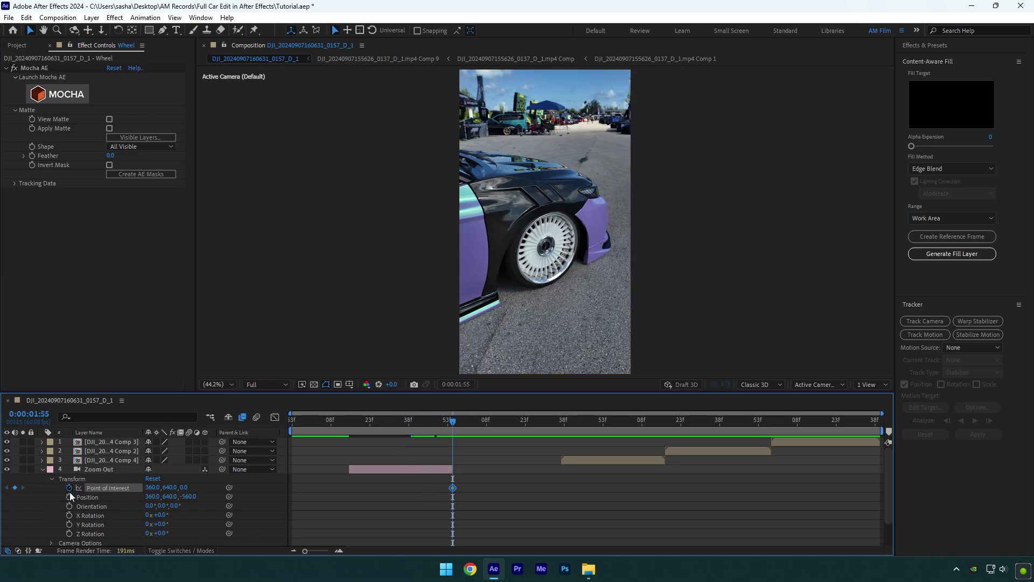
left_click(69, 496)
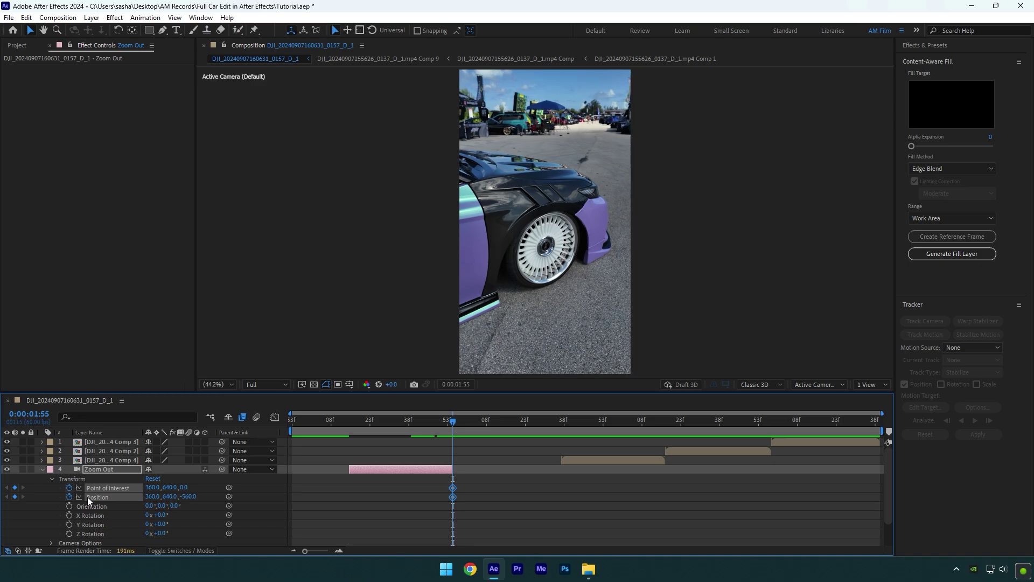
key("u")
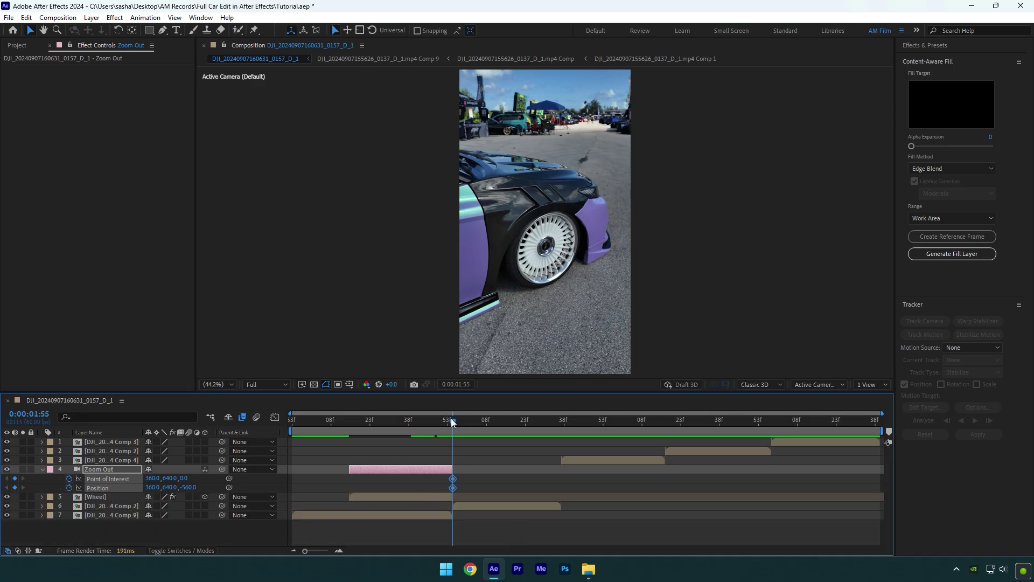
left_click_drag(451, 419, 348, 426)
left_click(348, 426)
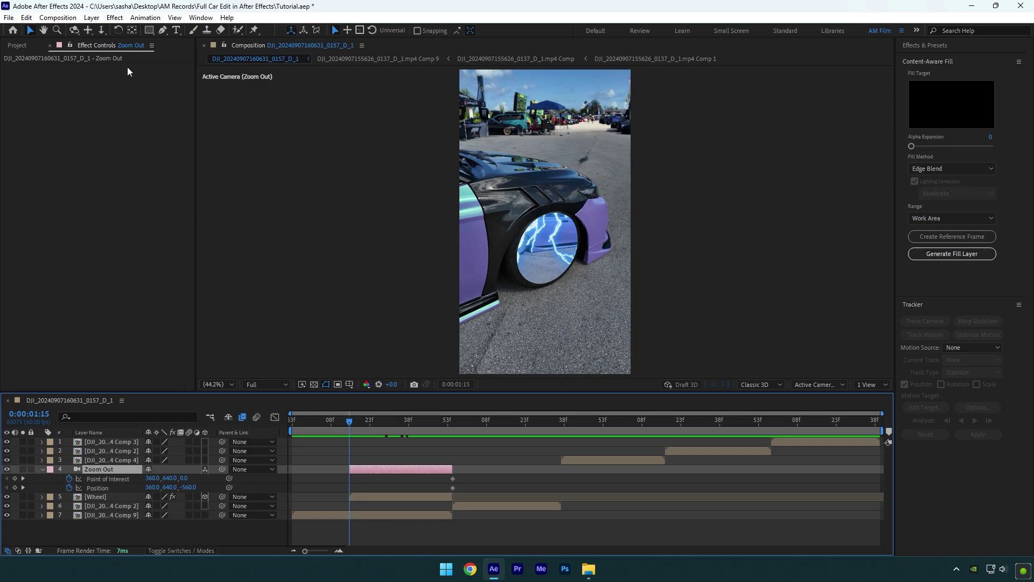
key("c")
left_click_drag(548, 245, 548, 180)
key("v")
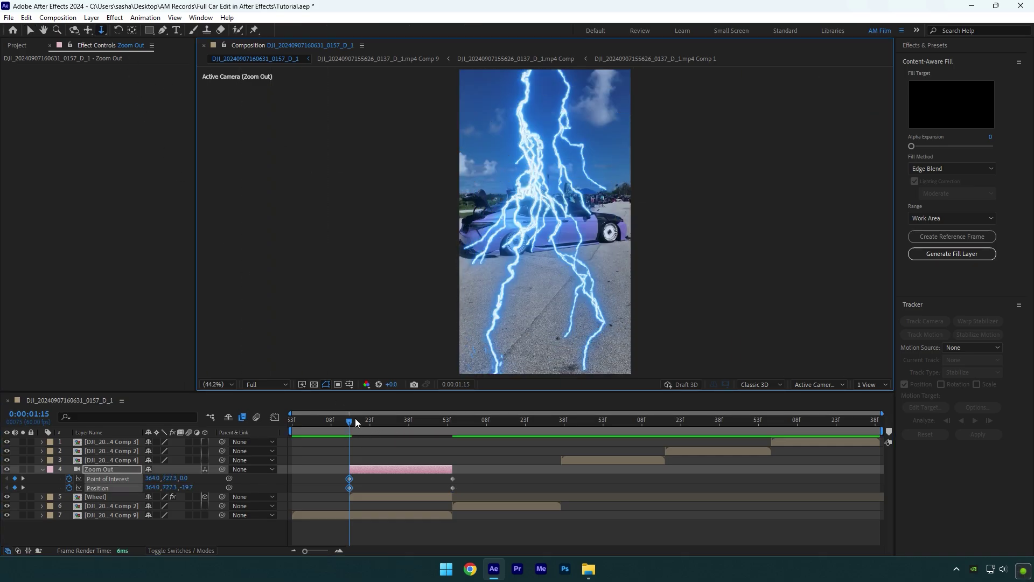
- Easy Ease the camera keyframes and reshape the speed graph so the zoom accelerates, then preview
key("space")
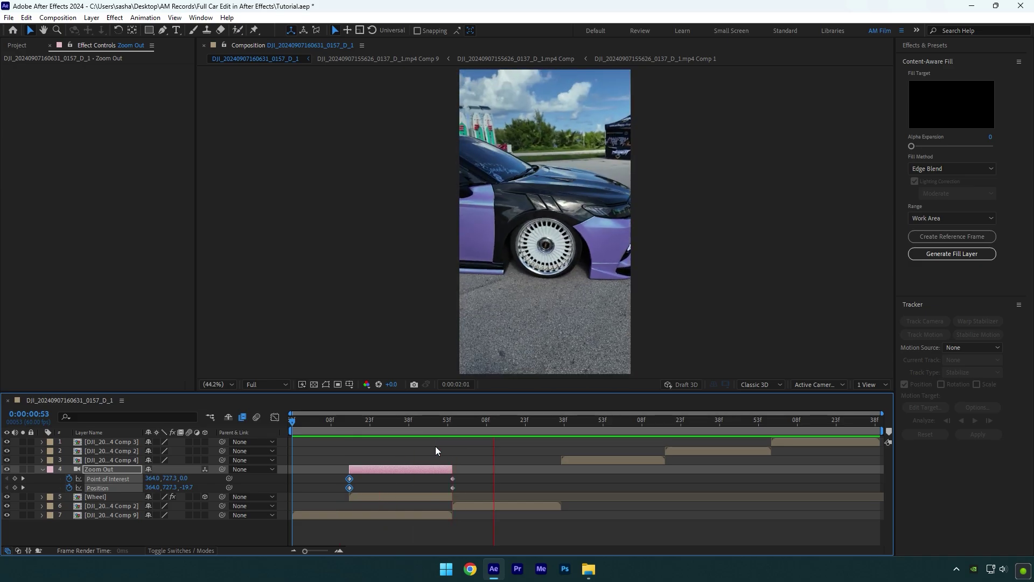
left_click(360, 422)
left_click_drag(365, 422, 419, 421)
left_click_drag(469, 474, 338, 484)
key("F9")
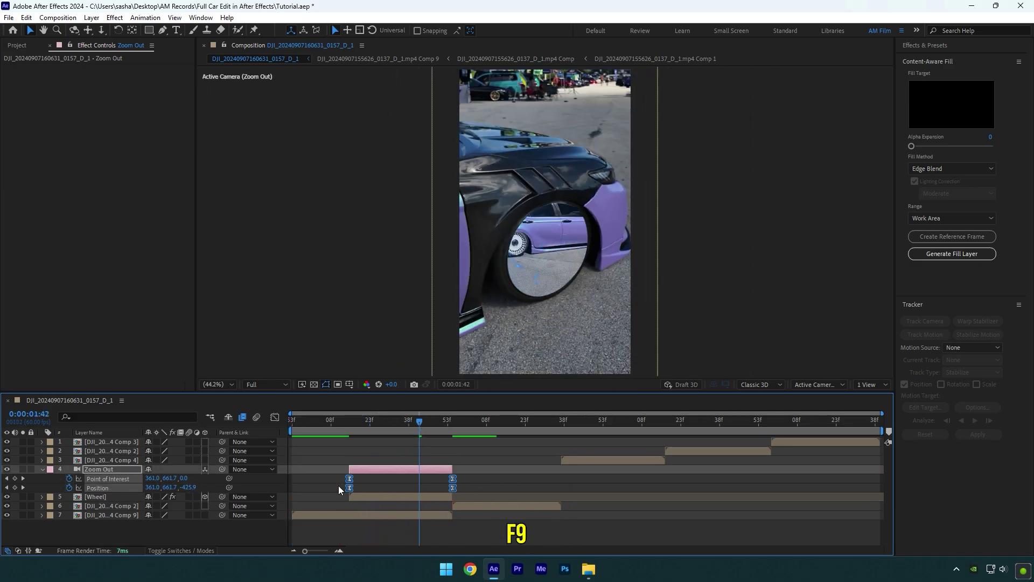
left_click(275, 418)
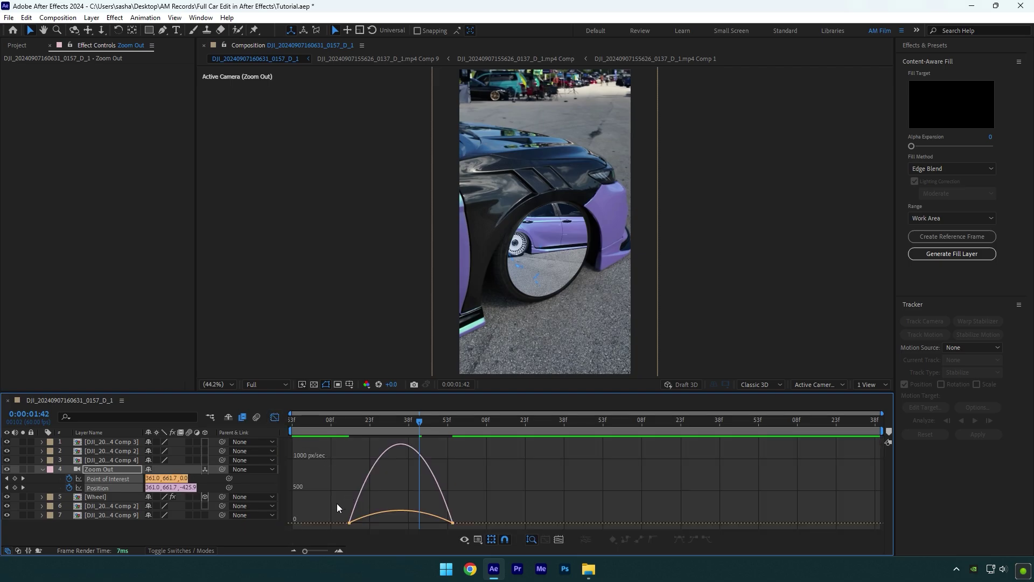
left_click_drag(337, 503, 453, 518)
left_click(437, 519)
key("space")
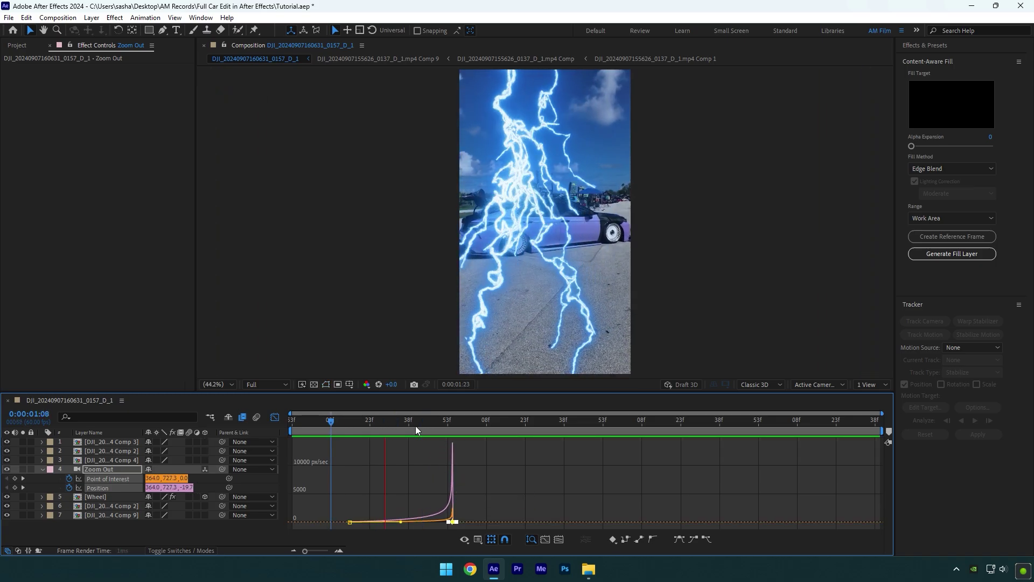
left_click(275, 417)
- Duplicate the Wheel layer at 0:00:01:15
left_click(369, 496)
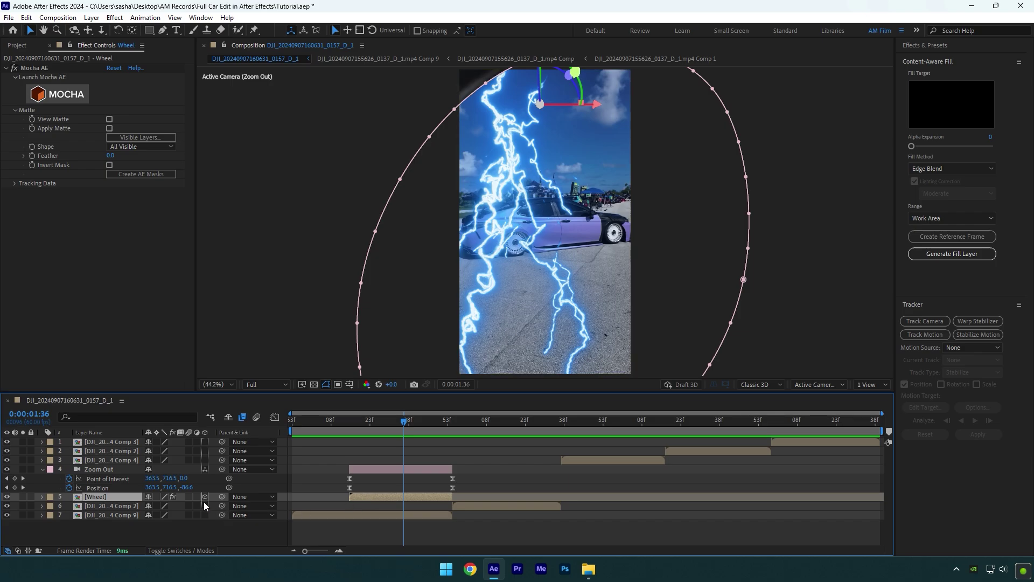
left_click_drag(350, 421, 432, 425)
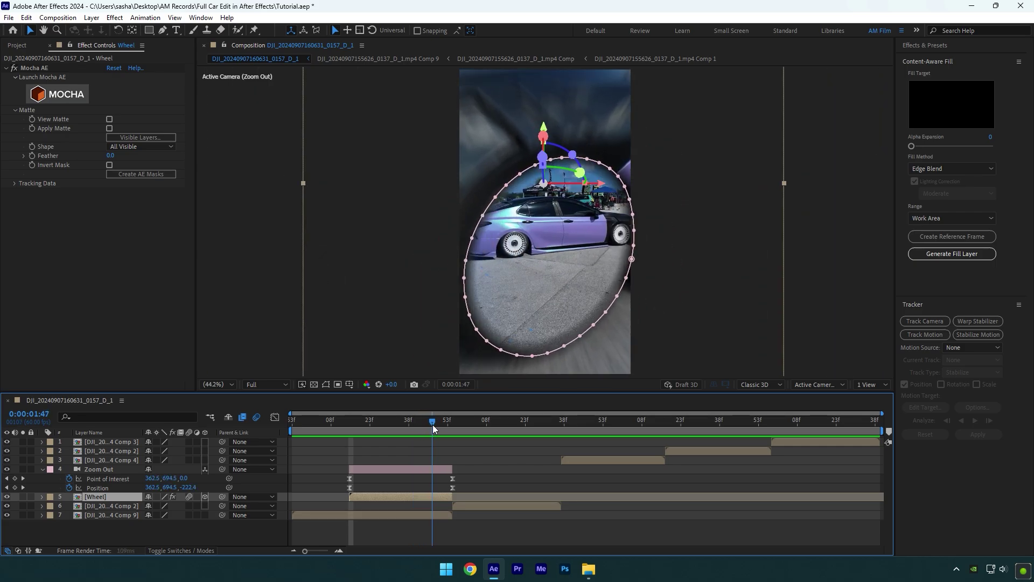
key("ctrl+d")
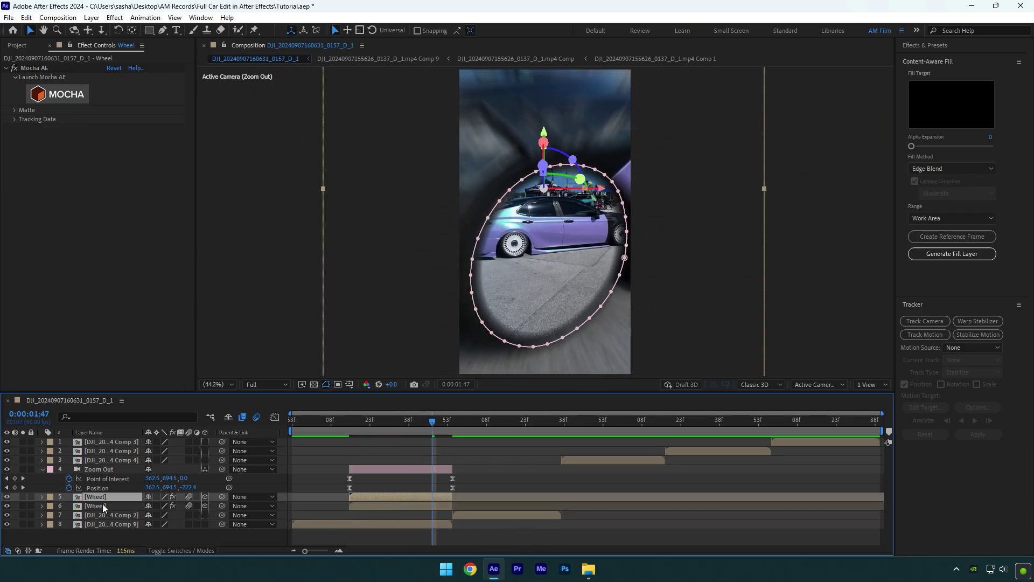
- Rename the duplicate Wheel layer to 'Closing' and uncheck its mask's Inverted option
right_click(103, 505)
left_click(134, 472)
type("Closing")
key("Return")
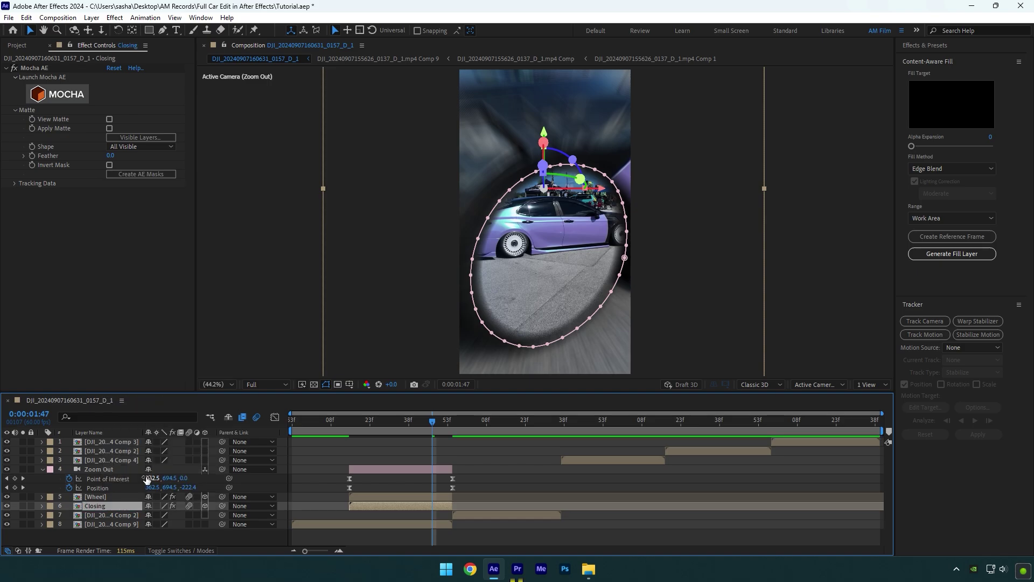
key("m")
left_click(184, 515)
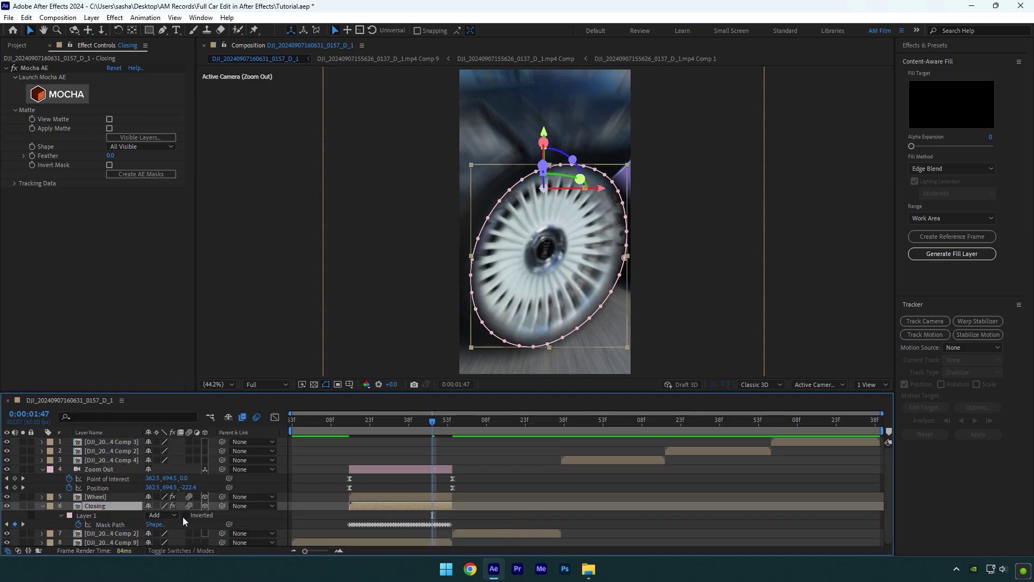
- Keyframe Closing's Position at 0:00:01:55 and set X to 685 at 0:00:01:41, then preview
key("p")
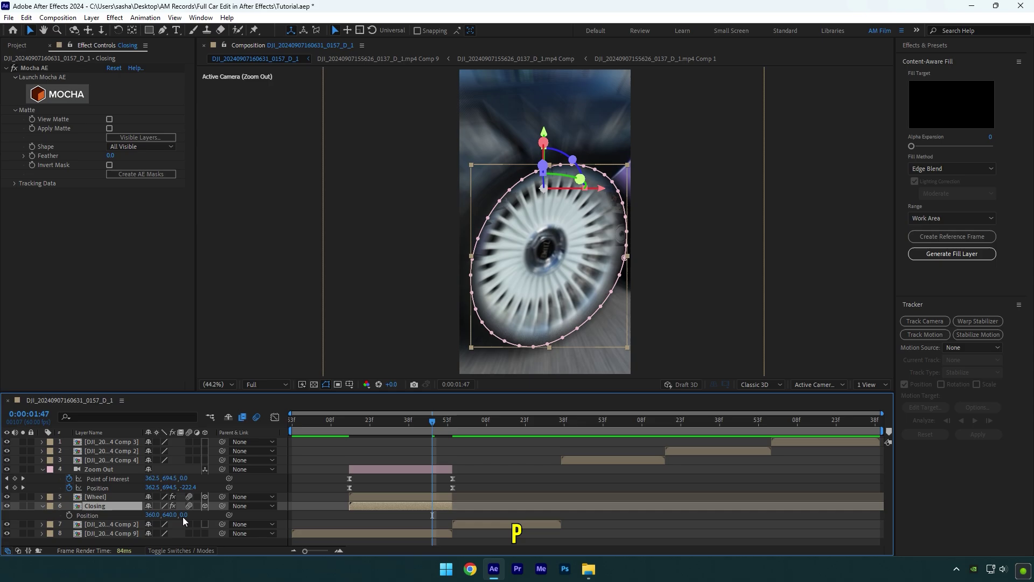
left_click_drag(435, 422, 453, 419)
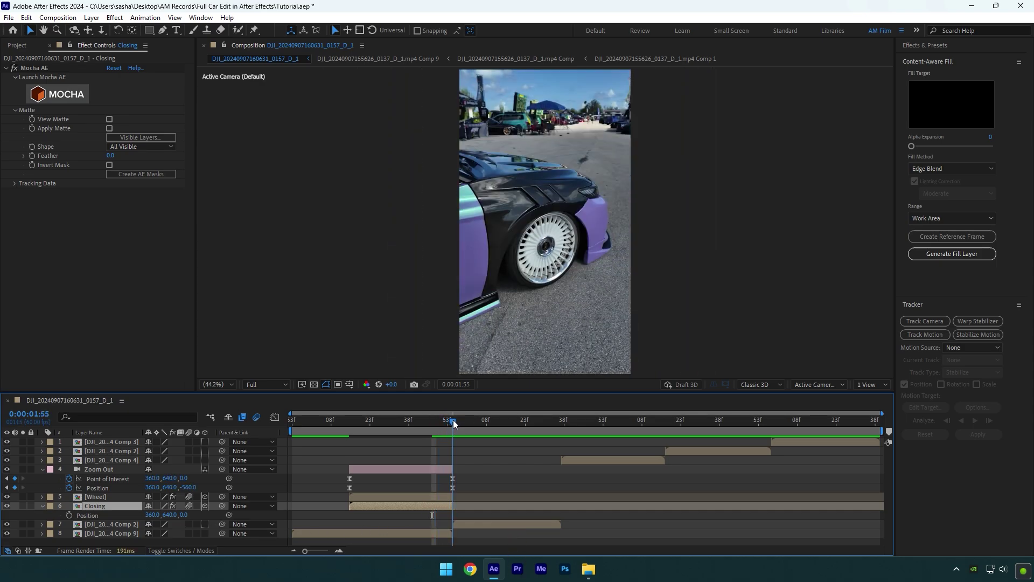
left_click(69, 515)
left_click(417, 429)
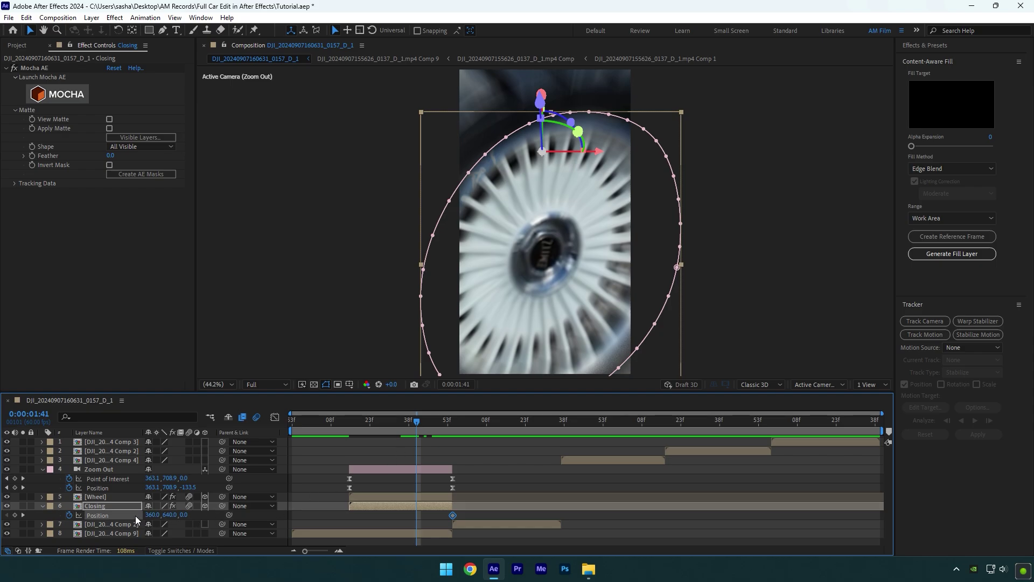
left_click_drag(152, 515, 204, 515)
left_click_drag(262, 510, 328, 514)
key("space")
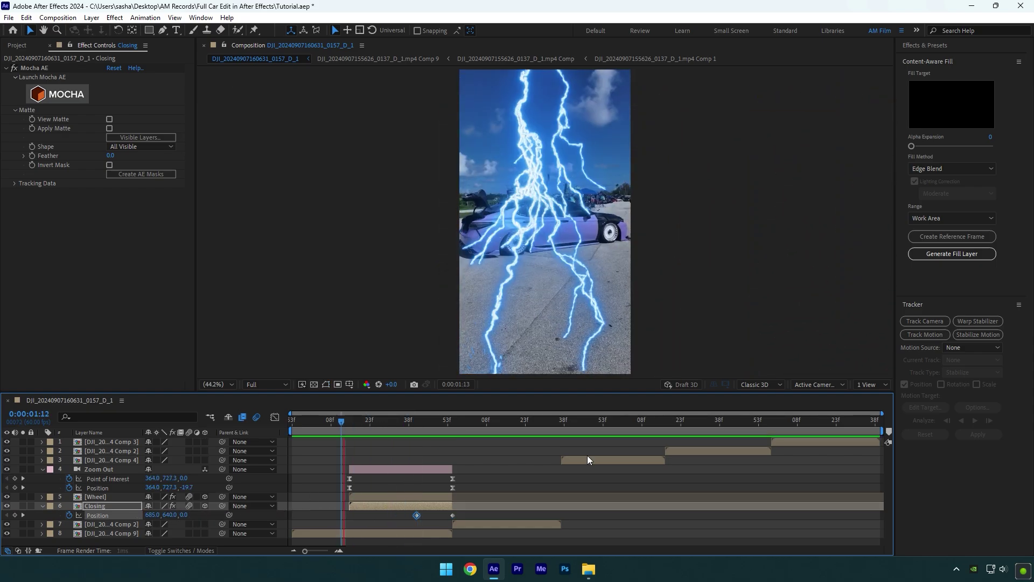
left_click_drag(480, 429, 454, 429)
key("u")
left_click(472, 501)
- Duplicate the layer 7 footage comp and rename the copy 'Wheel Shockwave'
key("ctrl+d")
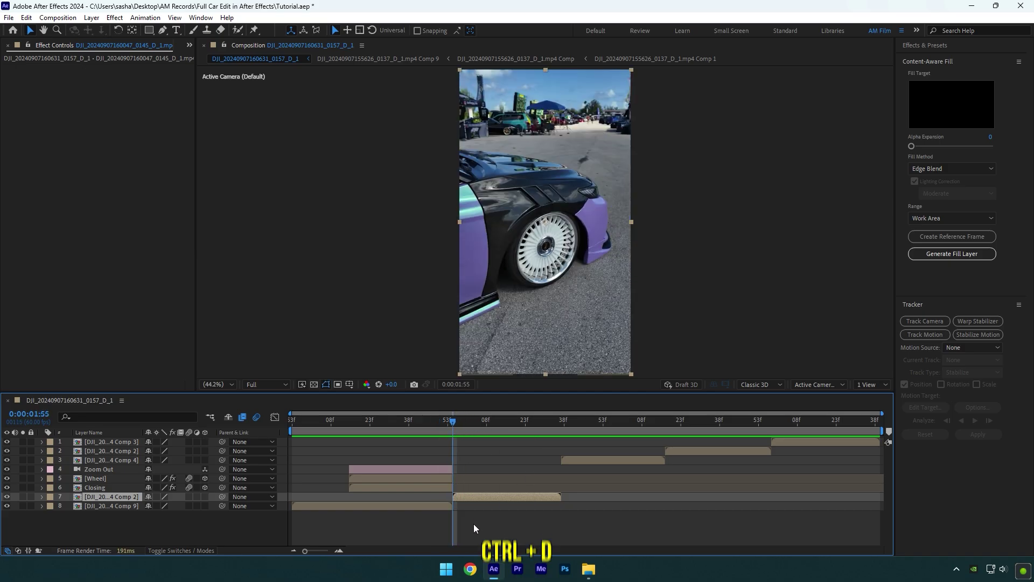
right_click(471, 498)
left_click(496, 469)
type("Wheel")
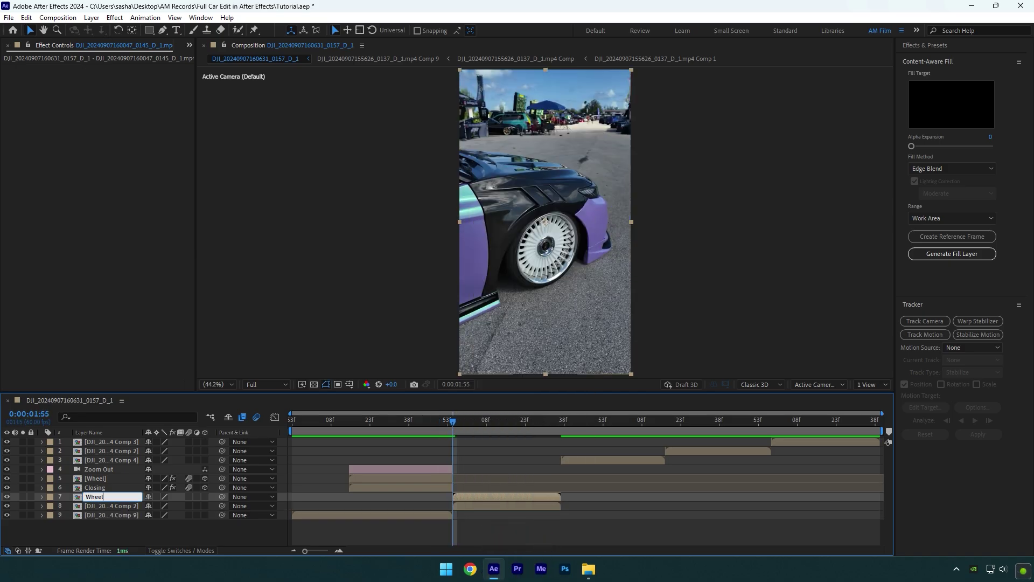
type(" Shockwave")
key("Return")
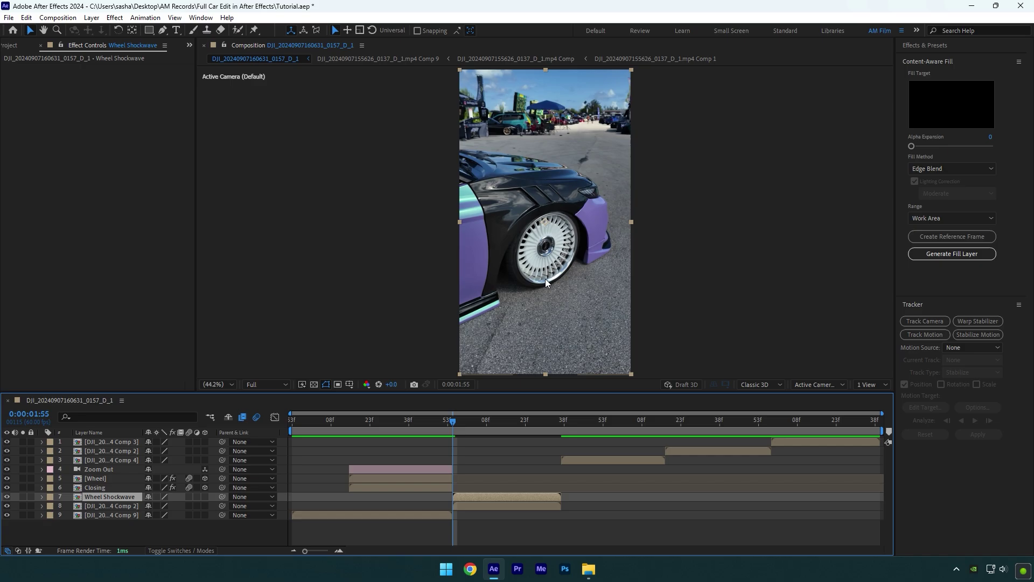
- Apply Mocha AE to Wheel Shockwave via quick search 'moc' and launch Mocha
key("ctrl+space")
type("moc")
key("Return")
left_click(67, 95)
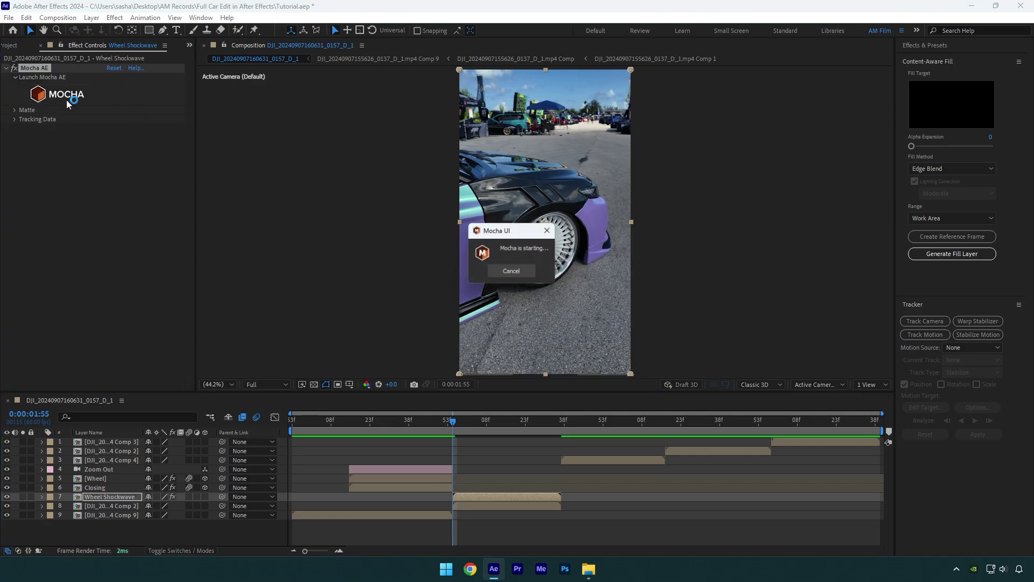
- Draw an ellipse around the wheel, track it forward with perspective enabled, and save the track
left_click(142, 36)
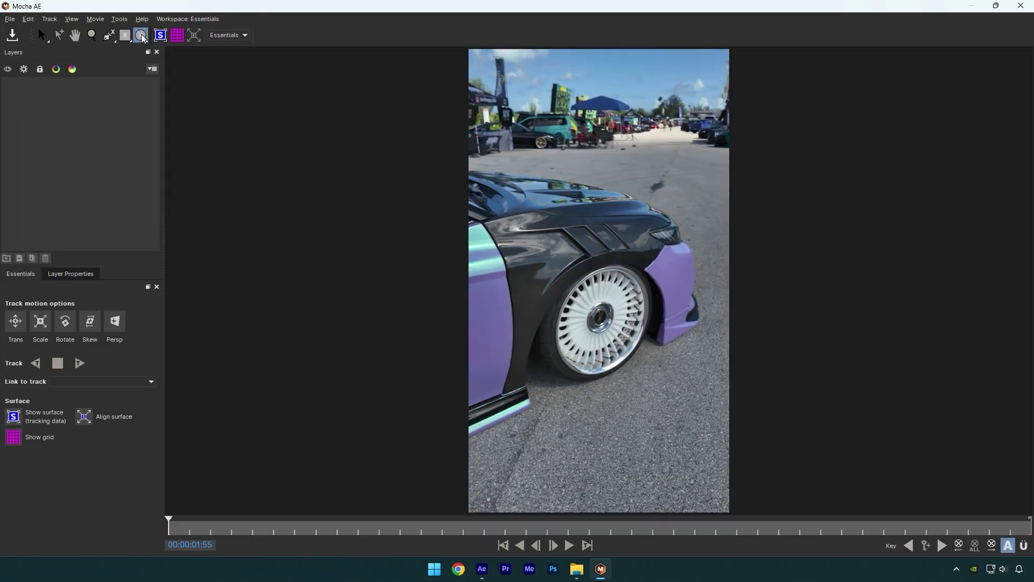
scroll(646, 366, "up", 3)
mouse_move(627, 253)
left_mouse_down()
mouse_move(507, 259)
mouse_move(577, 196)
left_mouse_up()
left_click(115, 321)
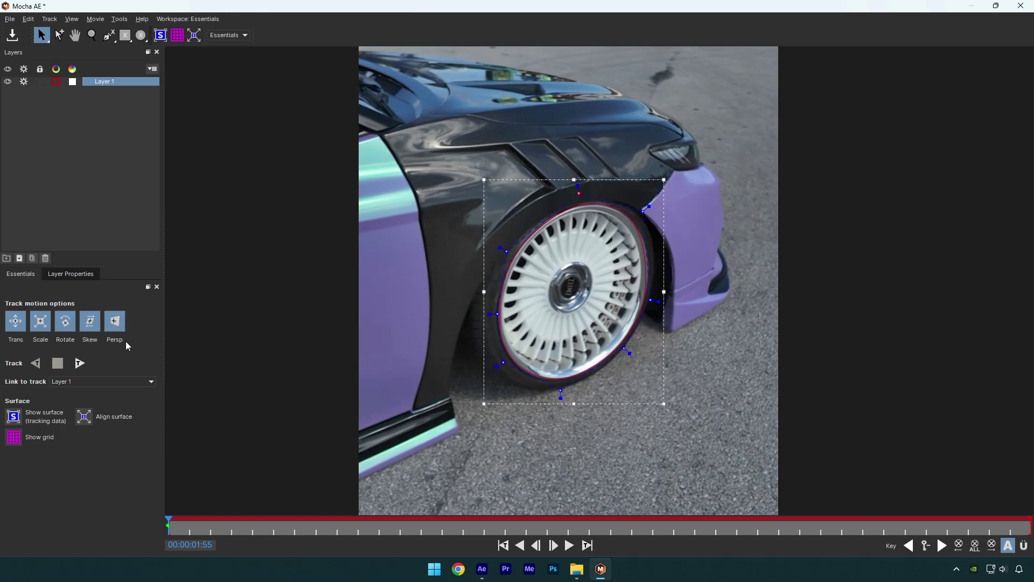
left_click(84, 363)
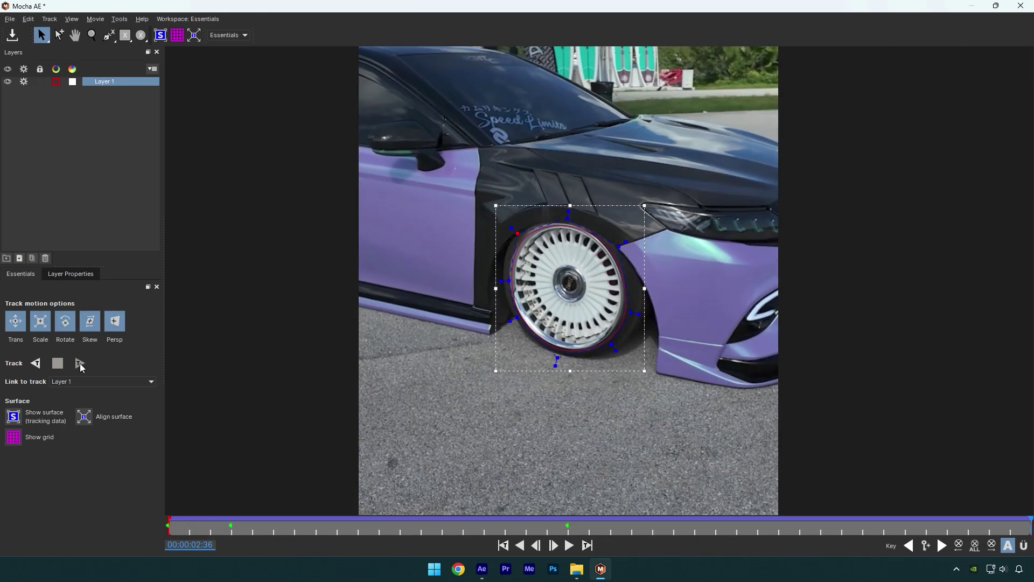
left_click(11, 36)
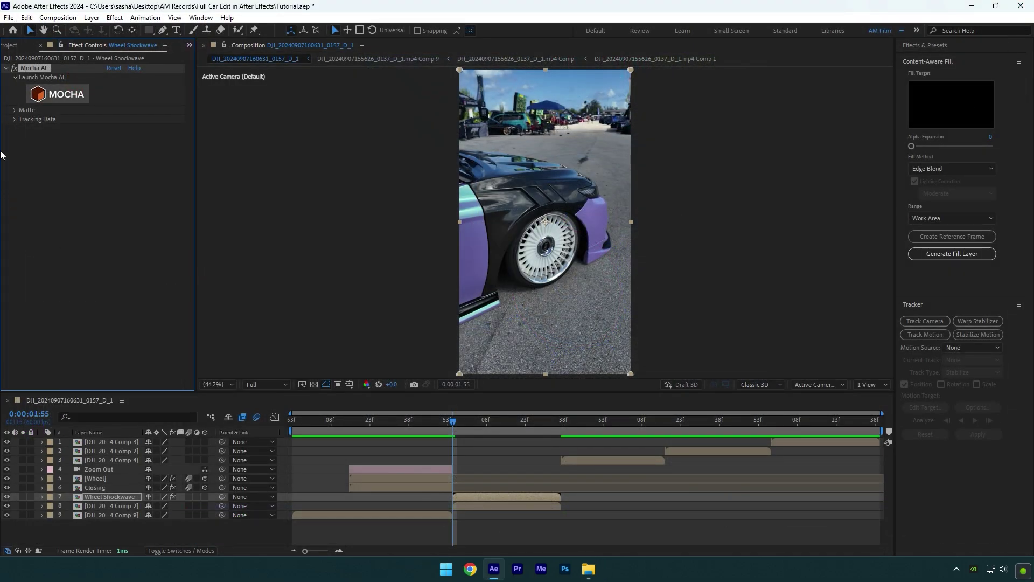
- Convert the Mocha wheel track into After Effects masks and centre the anchor point on the wheel hub
left_click(13, 109)
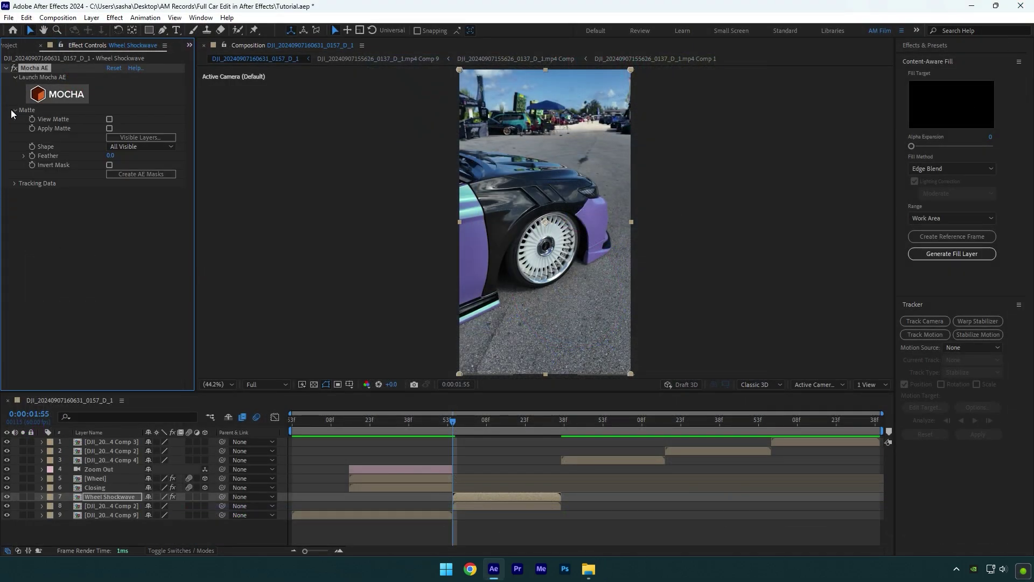
left_click(152, 174)
left_click(132, 31)
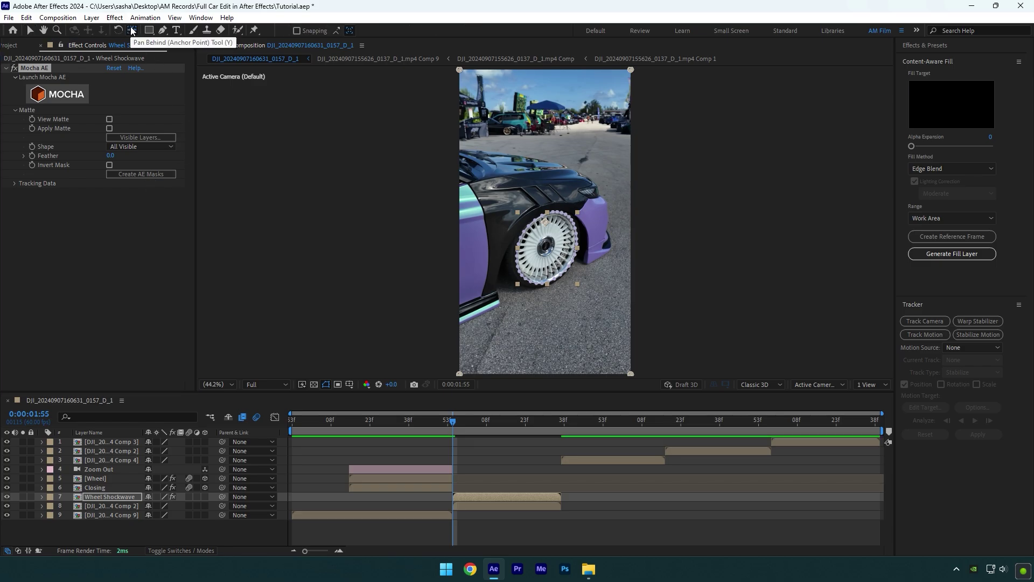
scroll(568, 217, "up", 1)
left_click_drag(554, 230, 546, 250)
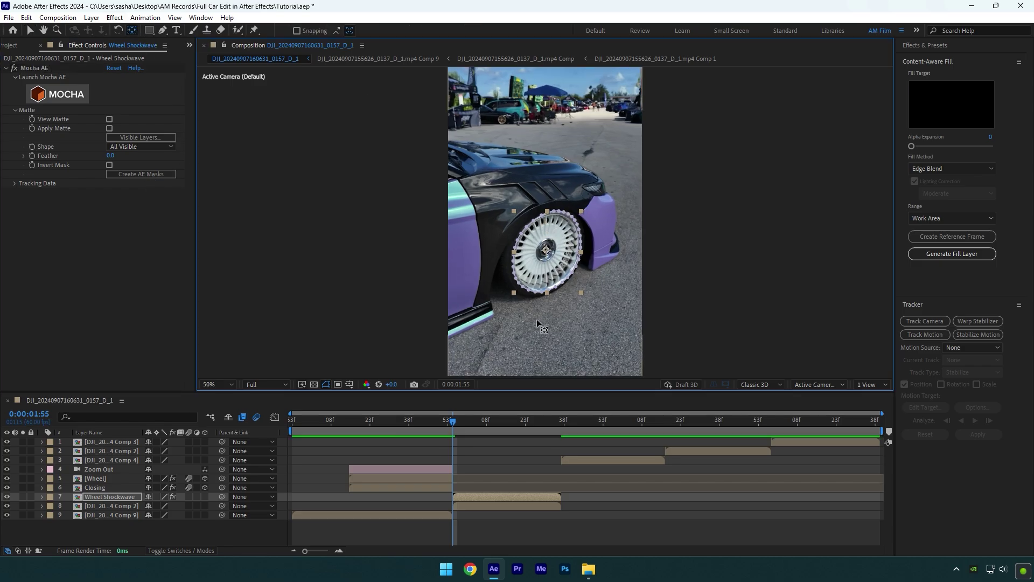
- Keyframe the anchor point back onto the hub at 2:10, 2:32 and 2:36, then return to 1:55
left_click(41, 496)
left_click(51, 523)
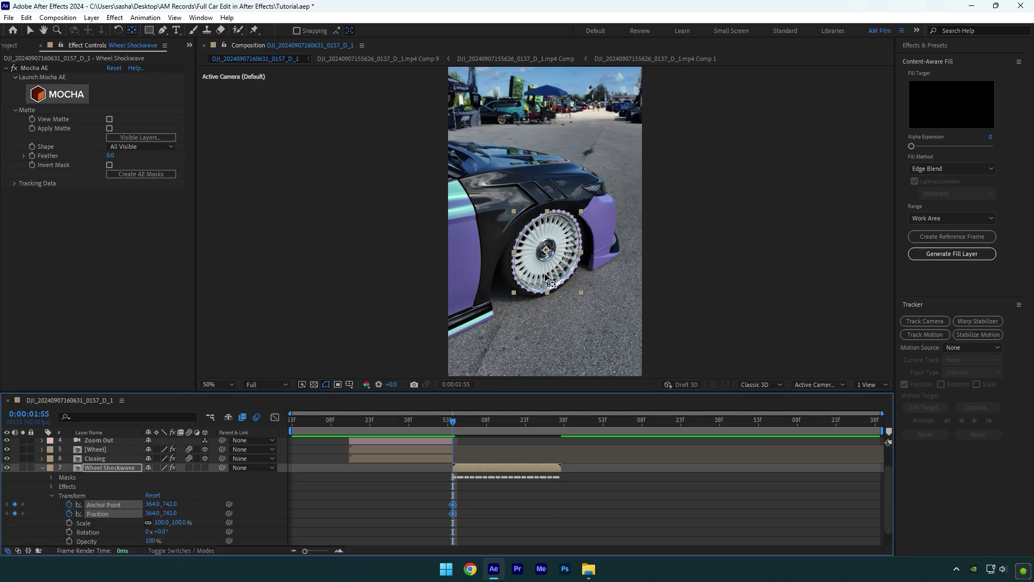
key("slash")
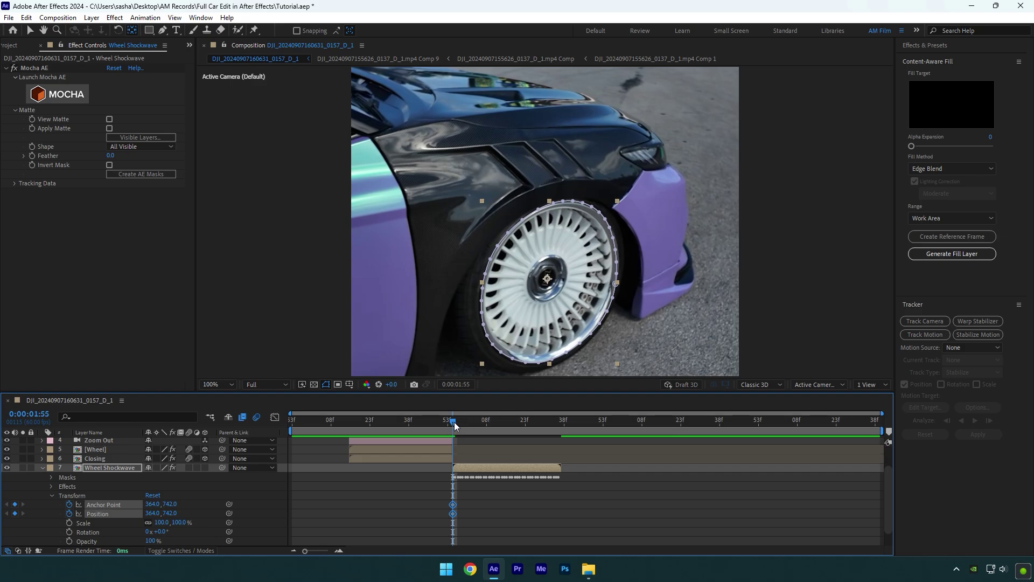
left_click_drag(454, 422, 496, 420)
key("period")
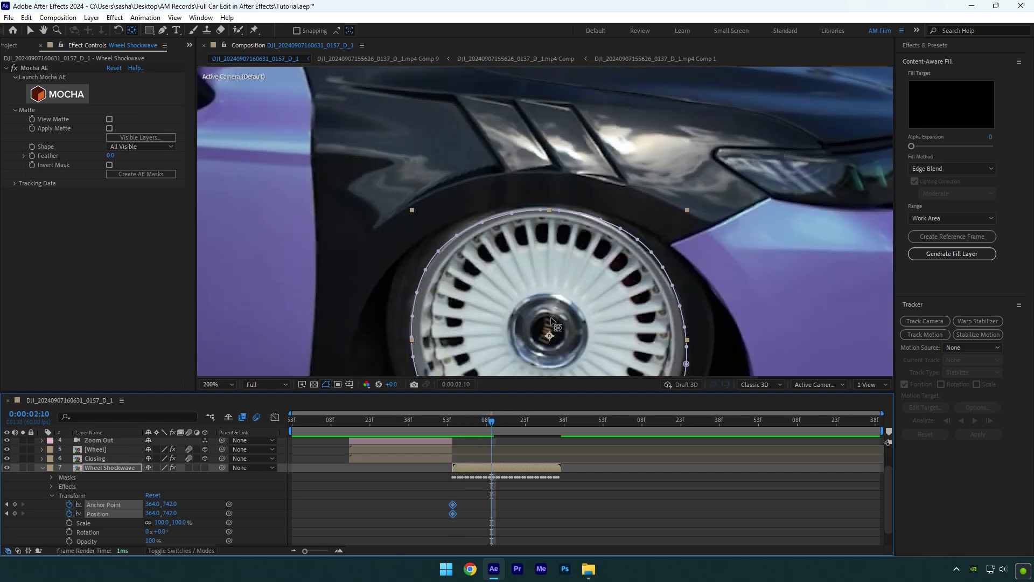
left_click_drag(548, 337, 547, 333)
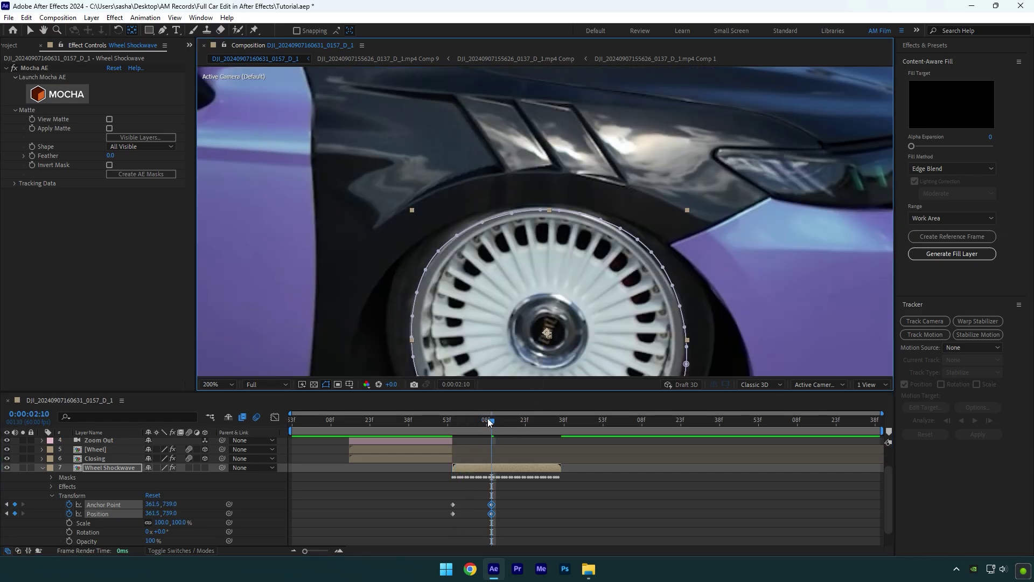
left_click_drag(488, 420, 547, 420)
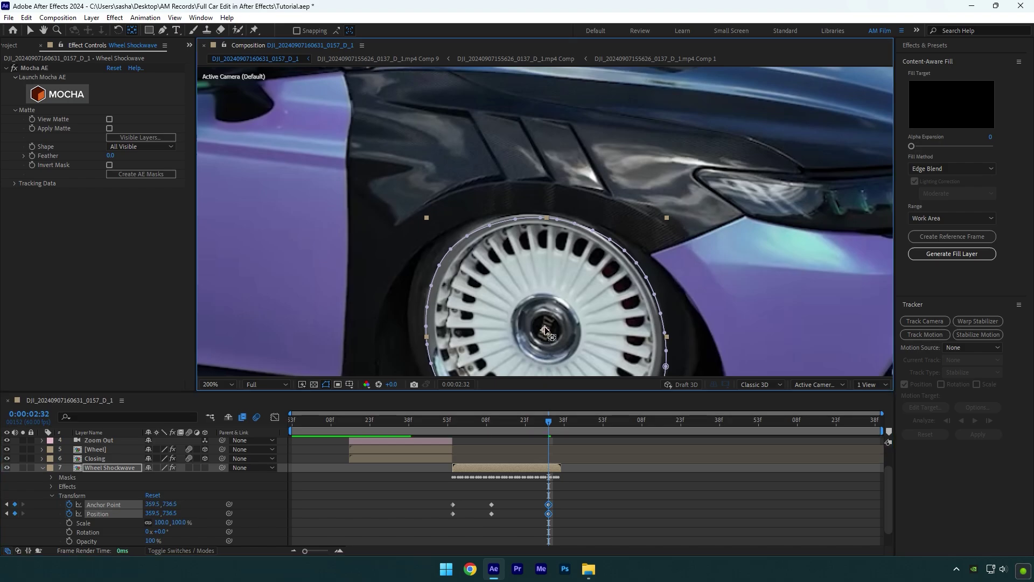
left_click_drag(548, 334, 545, 331)
left_click_drag(553, 420, 559, 420)
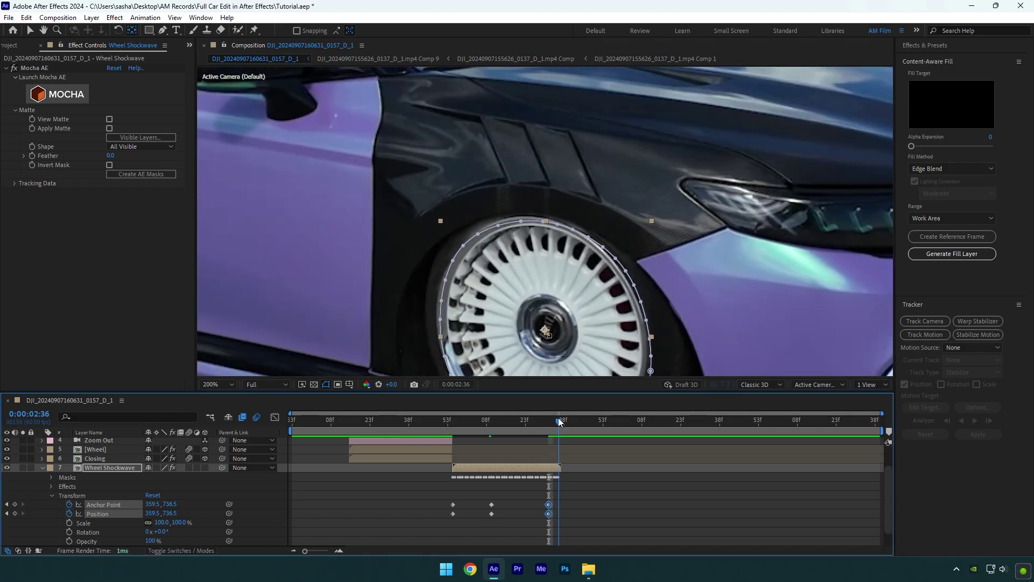
left_click_drag(548, 329, 547, 324)
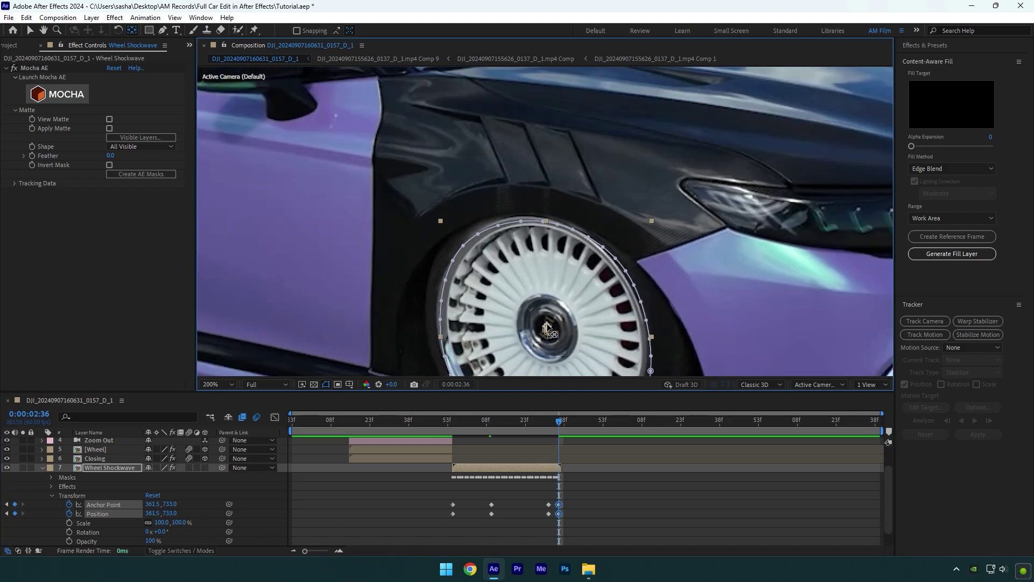
left_click_drag(561, 429, 453, 428)
key("s")
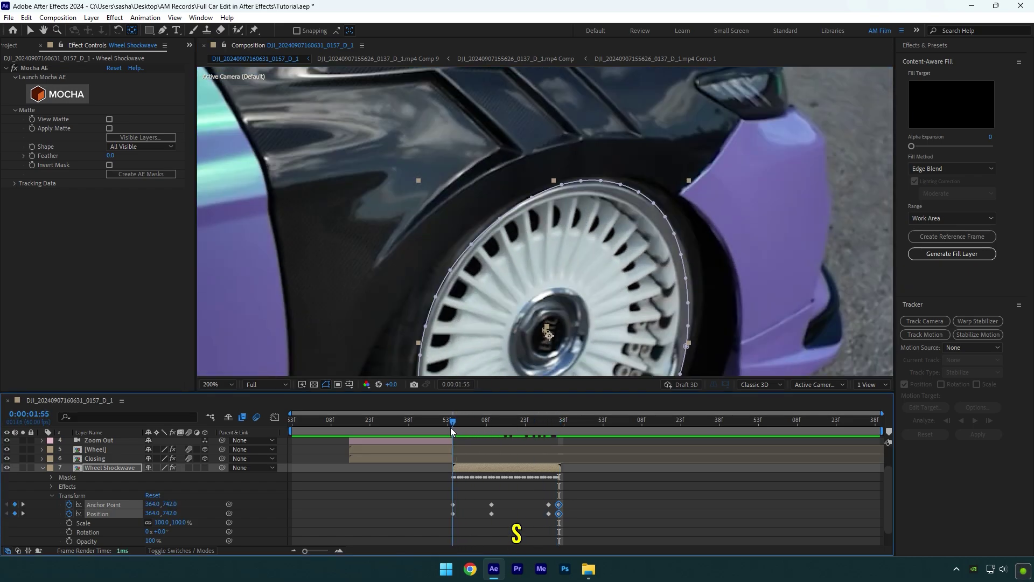
key("comma")
- Keyframe Scale from 1:55 so the wheel shockwave grows to 187% by 2:35
left_click(68, 506)
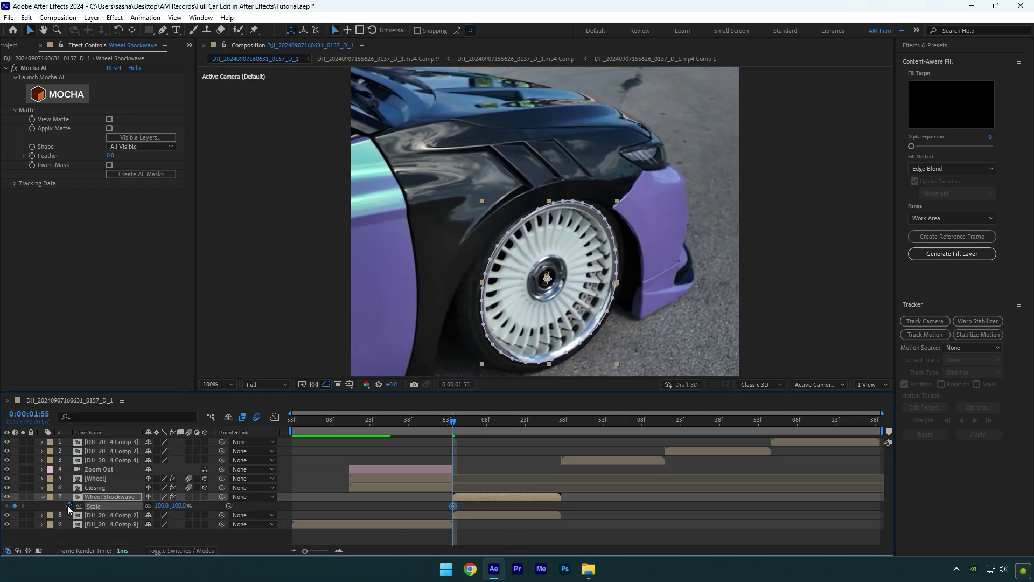
left_click_drag(453, 421, 557, 419)
left_click_drag(162, 508, 204, 501)
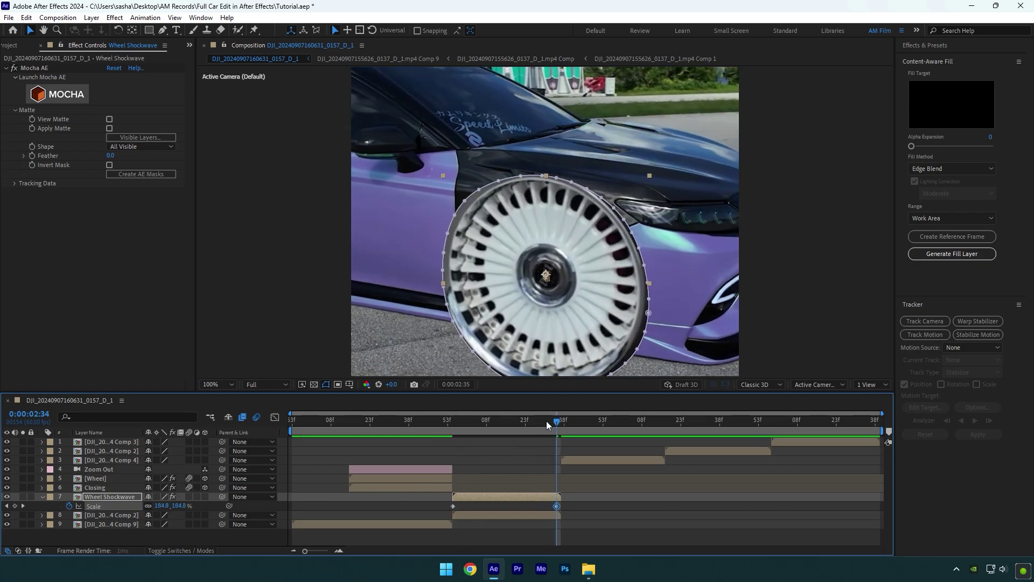
left_click_drag(546, 421, 454, 430)
- Keyframe Opacity at 1:55 and fade it to 0% on the shockwave's last frame
key("t")
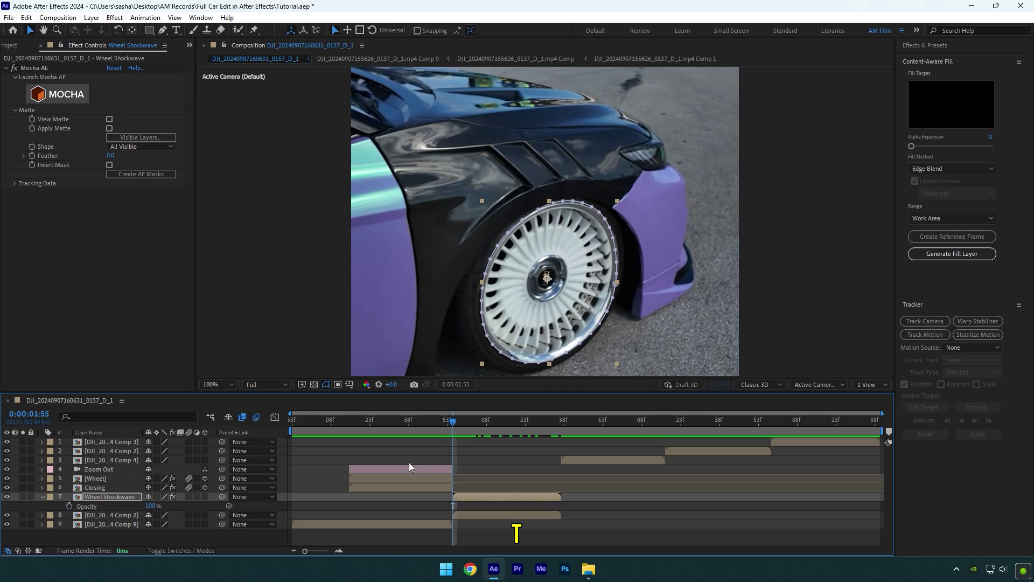
left_click(70, 506)
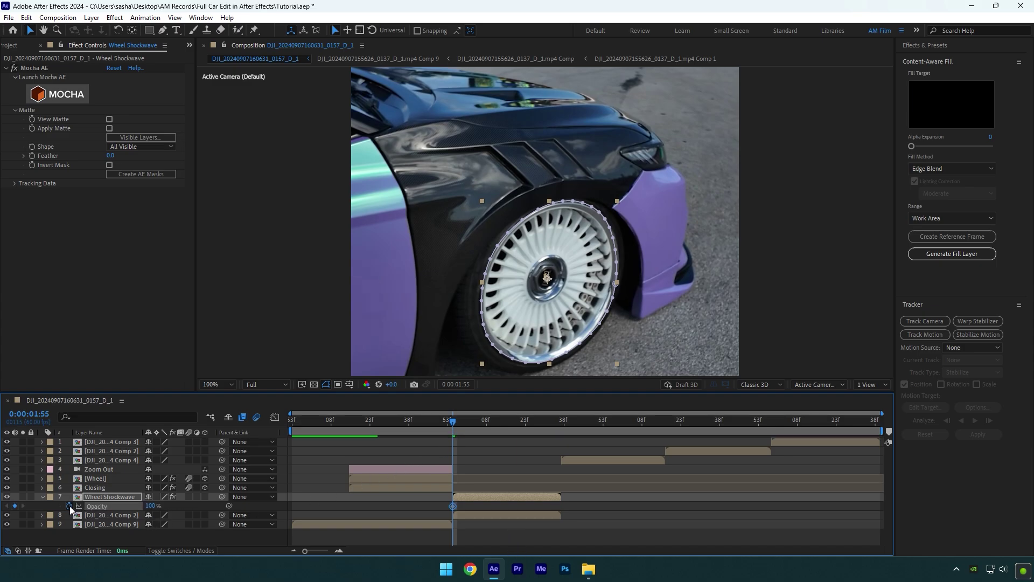
key("u")
scroll(478, 487, "down", 2)
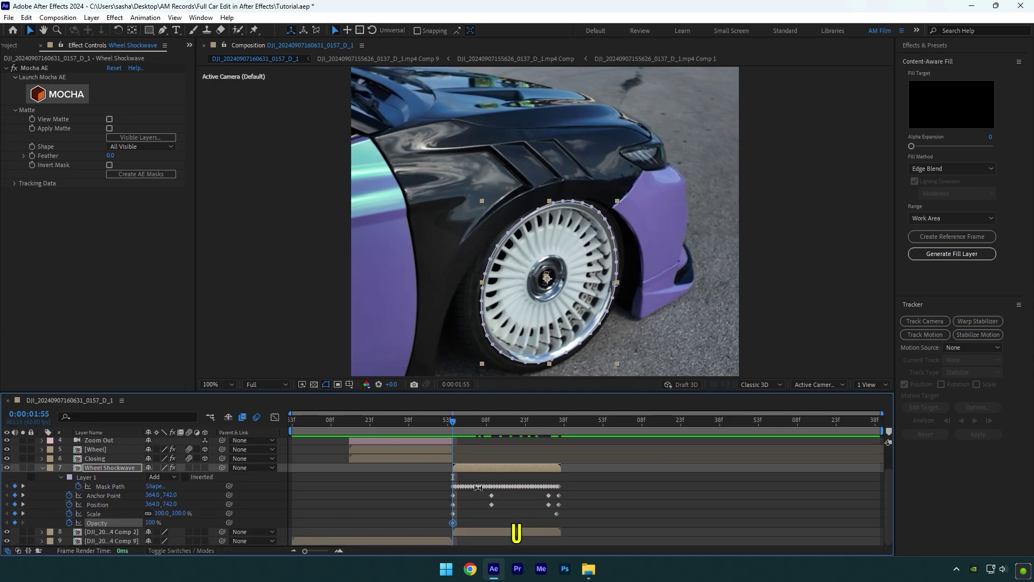
left_click_drag(455, 424, 541, 424)
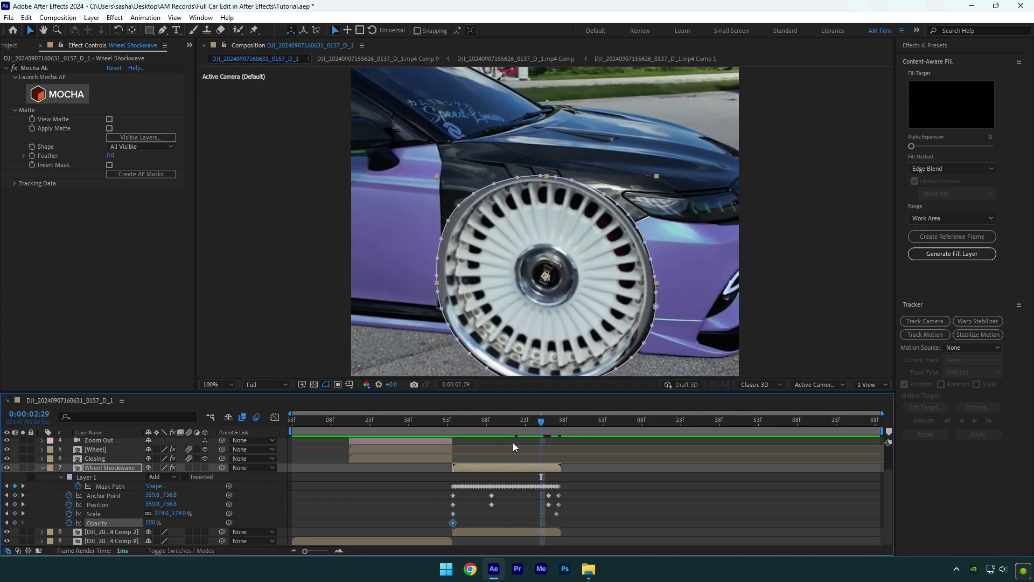
type("0")
key("Return")
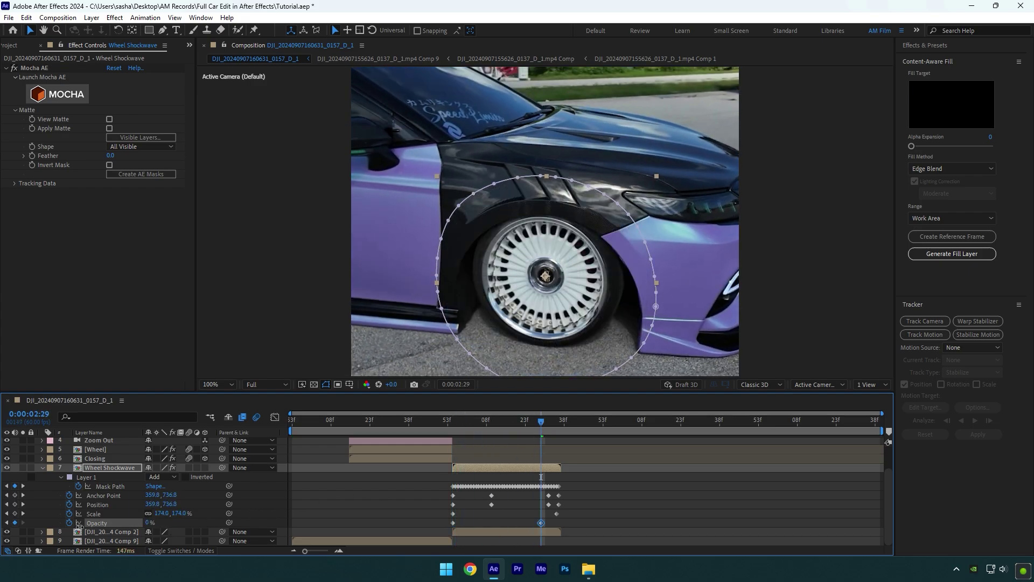
left_click_drag(546, 419, 404, 422)
- Fit the whole vertical frame in the viewer and play back the shockwave section
left_click(216, 384)
left_click(242, 218)
key("space")
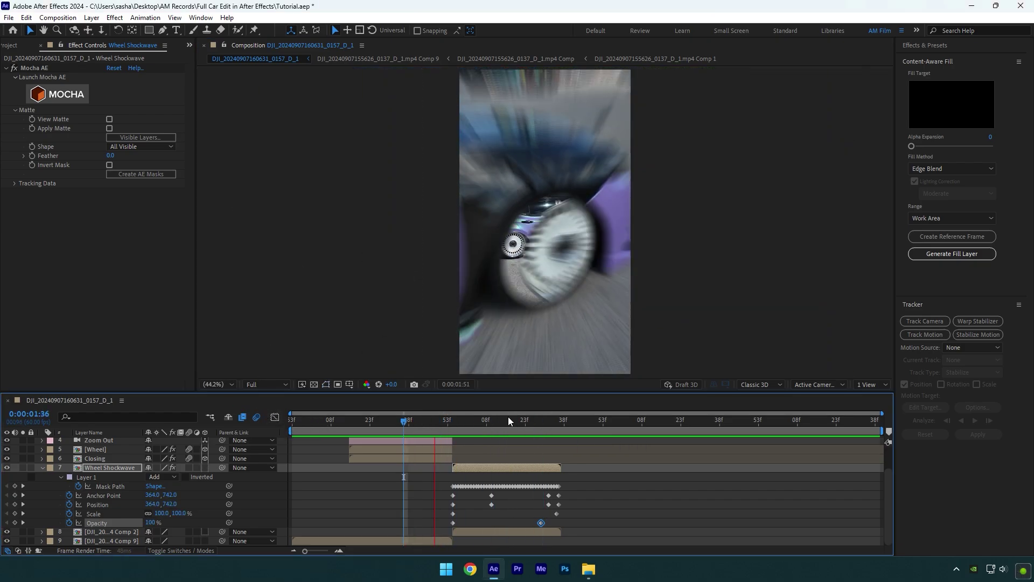
- Apply the Tint effect to Wheel Shockwave at 0:00:02:16
left_click_drag(535, 422, 506, 425)
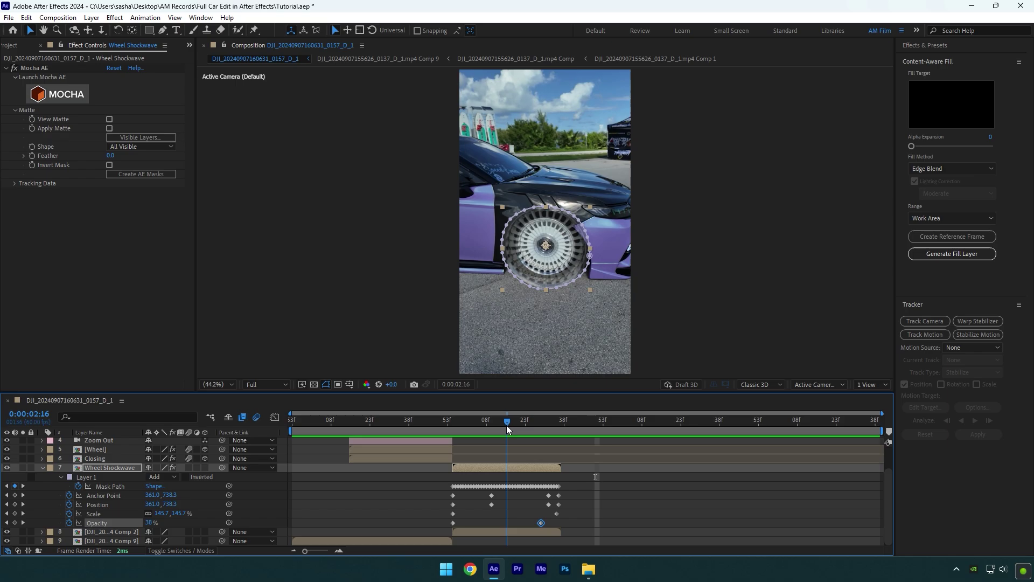
key("ctrl+space")
type("tin")
key("Return")
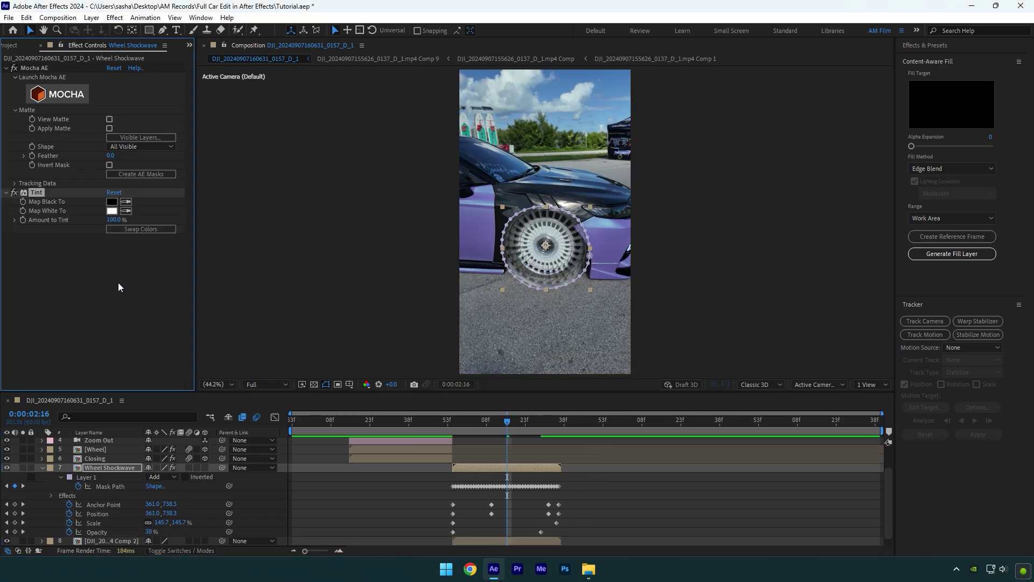
- Eyedrop the car's purple into Tint, pre-compose Wheel Shockwave, and add Deep Glow (Radius 500, Exposure 1)
left_click(481, 219)
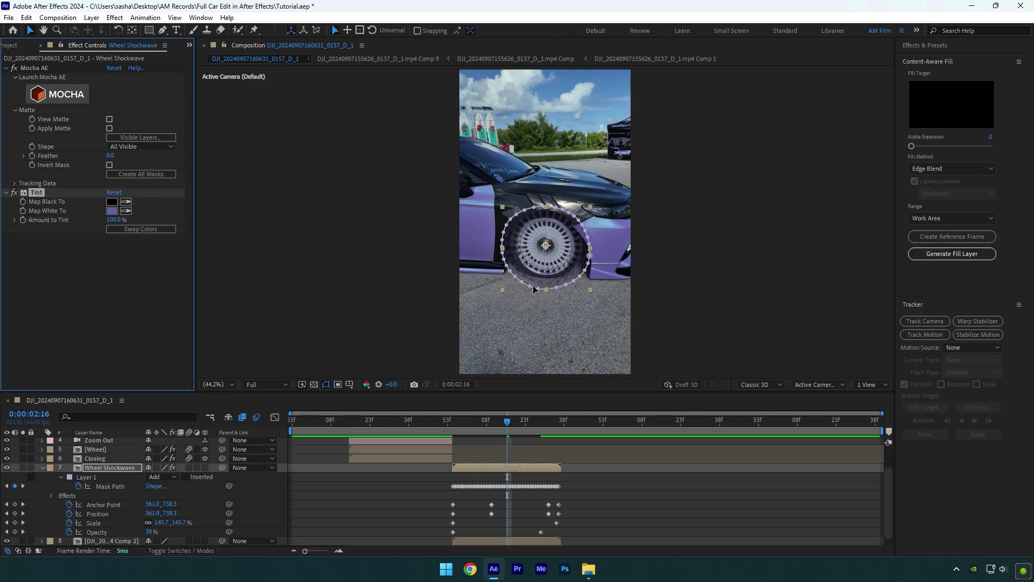
key("u")
right_click(468, 497)
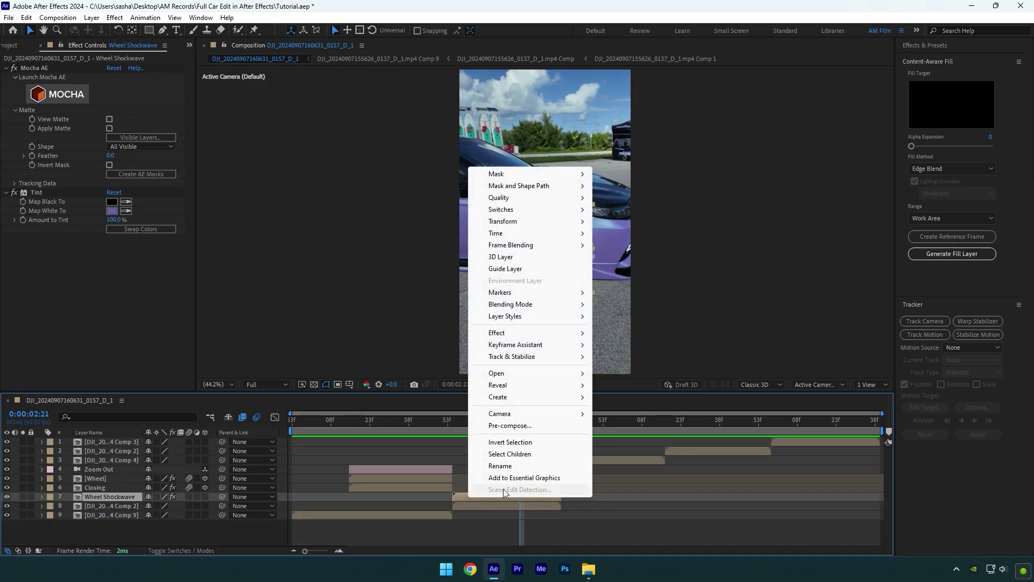
left_click(517, 426)
left_click(554, 215)
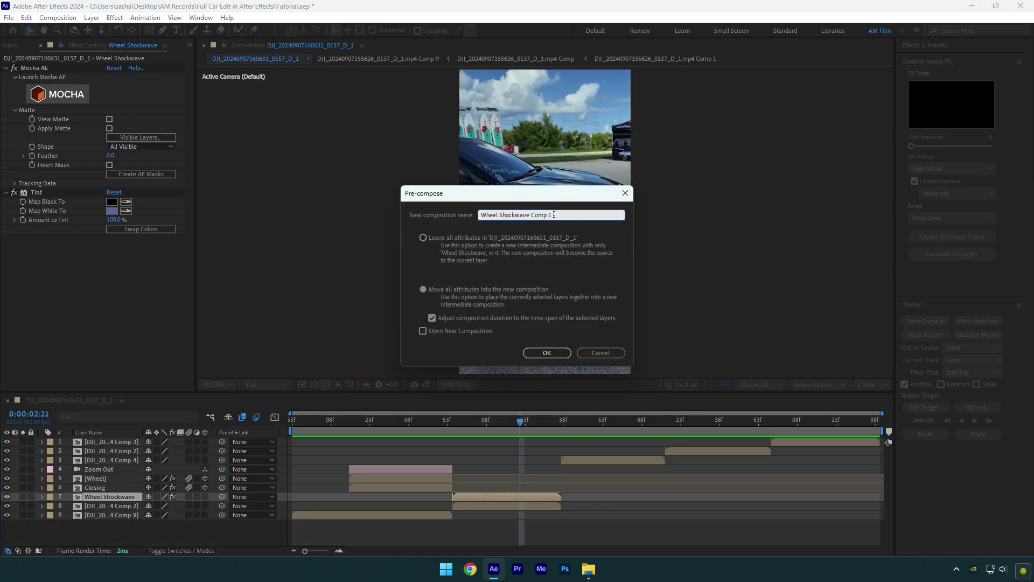
left_click(557, 353)
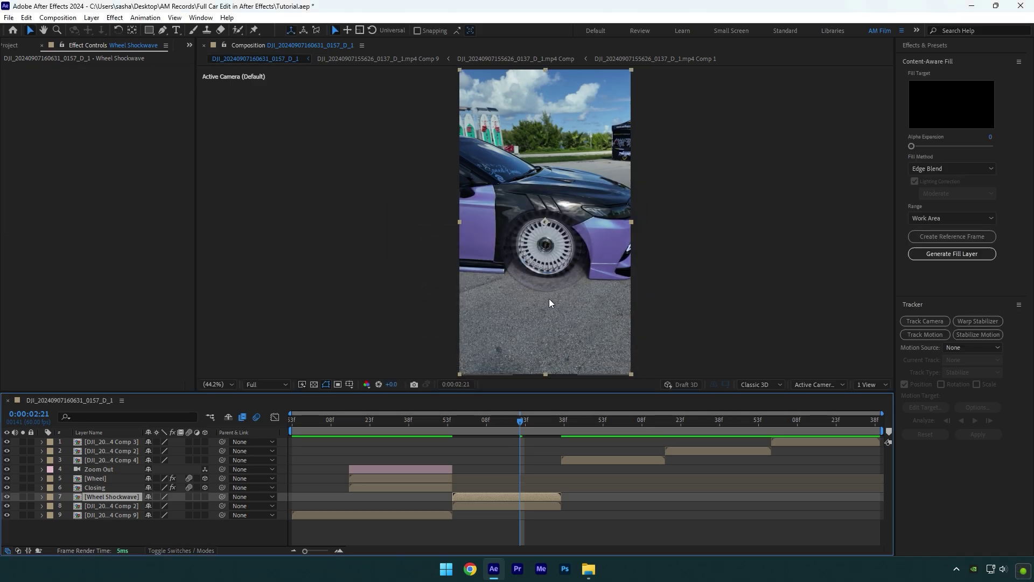
key("ctrl+space")
key("Escape")
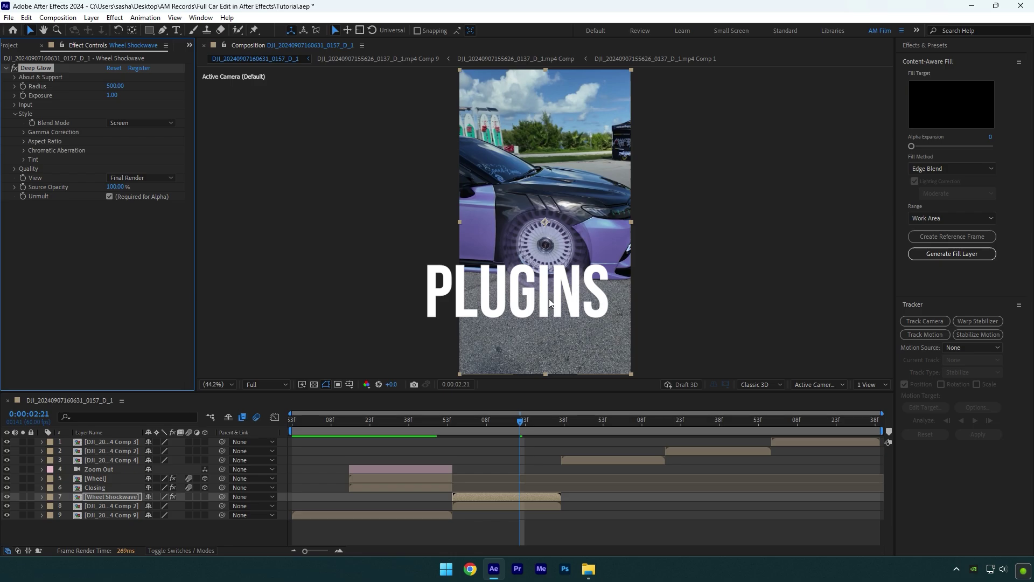
- Set the Wheel Shockwave precomp's blend mode to Screen and preview from 0:00:00:55
left_click_drag(521, 421, 465, 430)
left_click(170, 551)
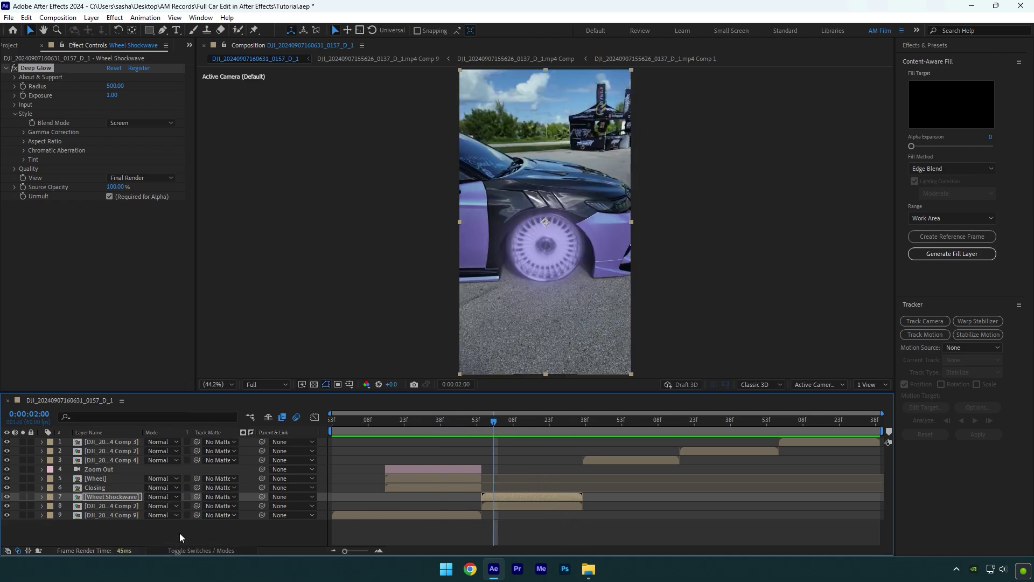
left_click(156, 496)
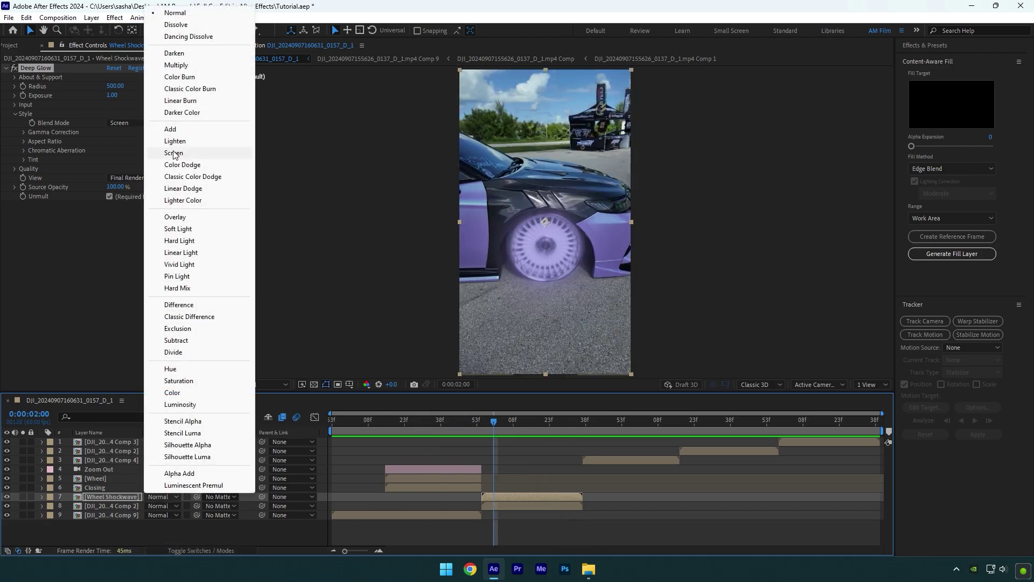
left_click(174, 153)
left_click(215, 552)
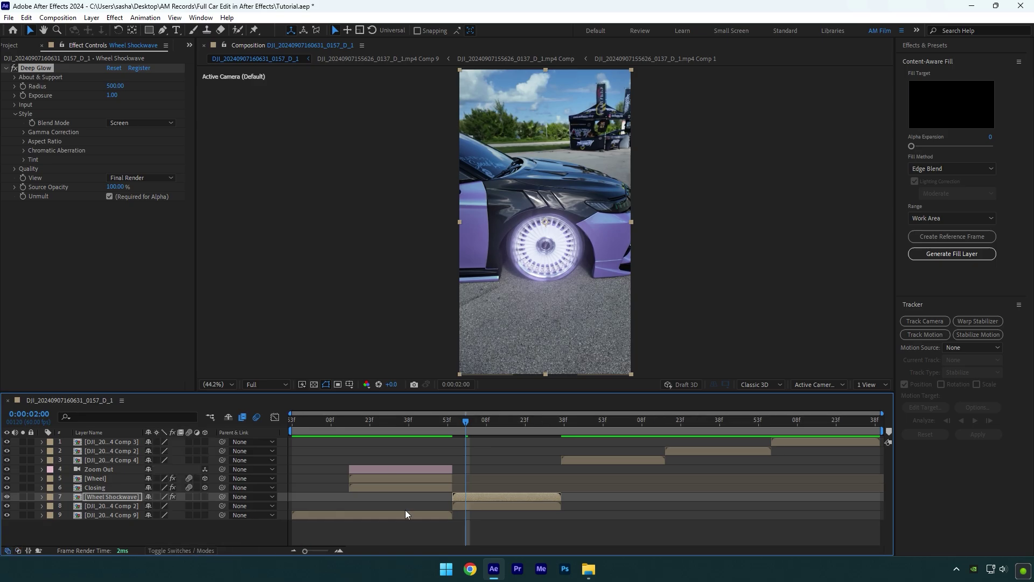
left_click(298, 434)
key("space")
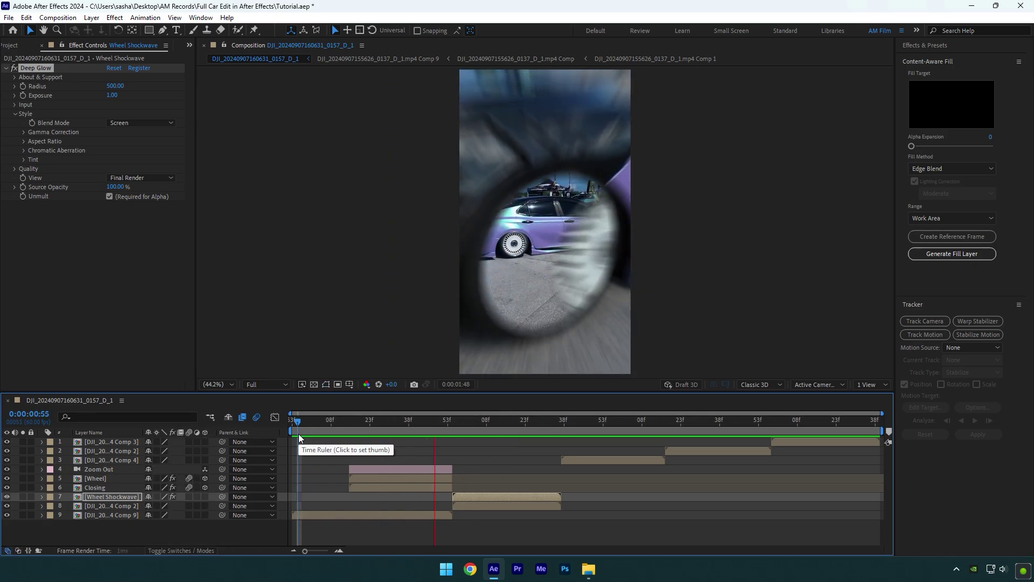
- Pre-compose the front-view clip at 0:00:02:37 into a new Comp 5
key("space")
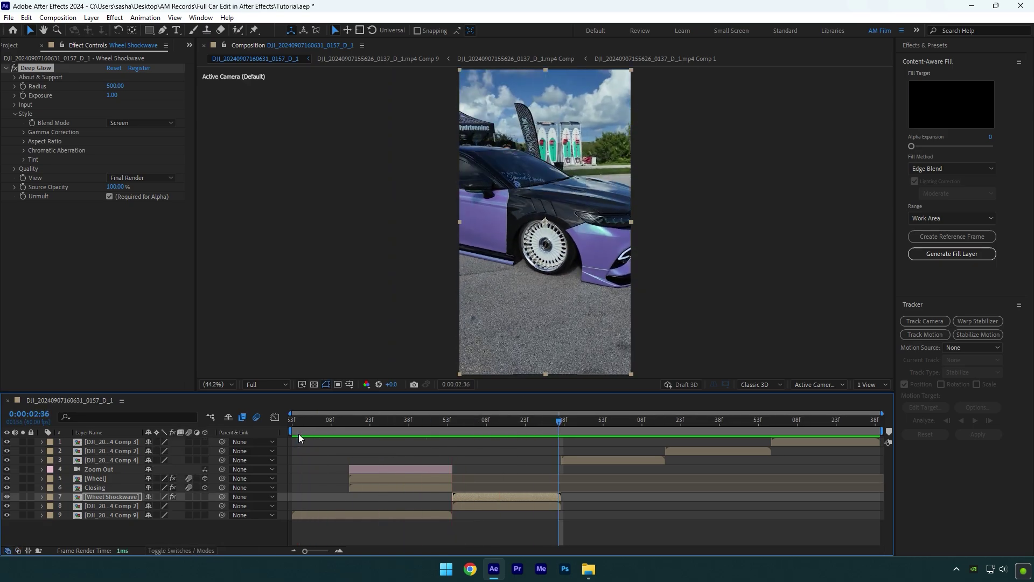
left_click(564, 422)
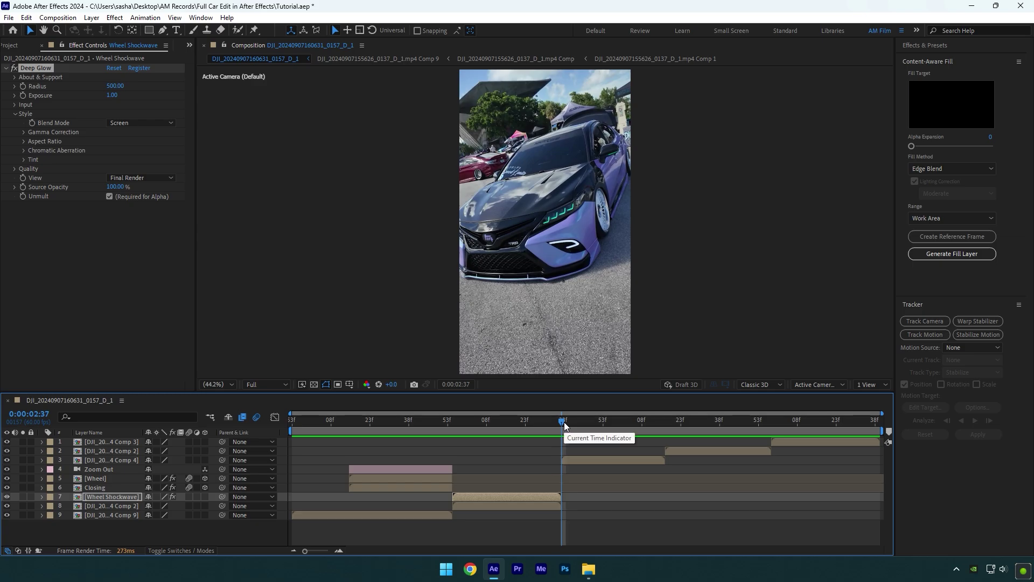
right_click(566, 457)
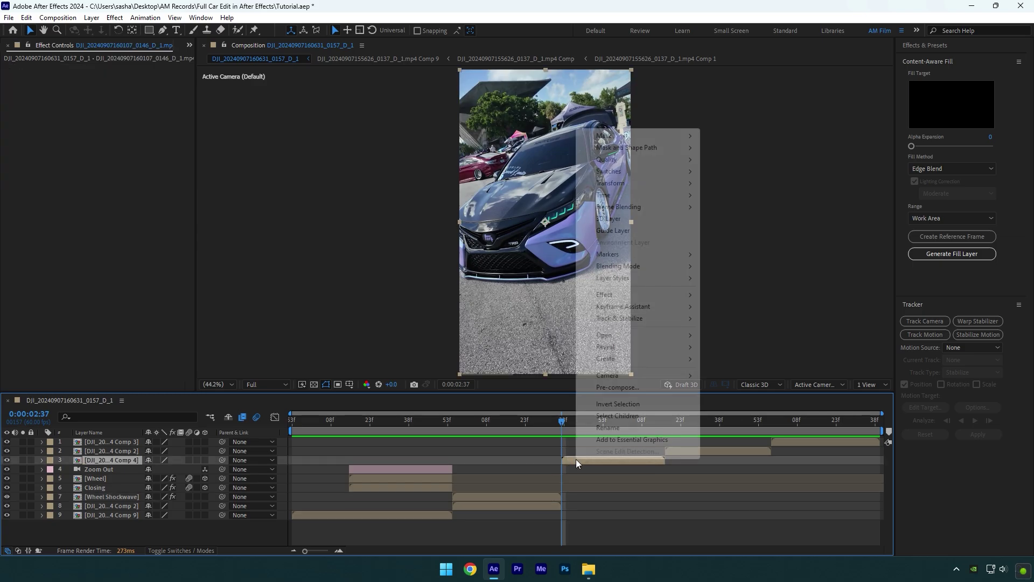
left_click(622, 386)
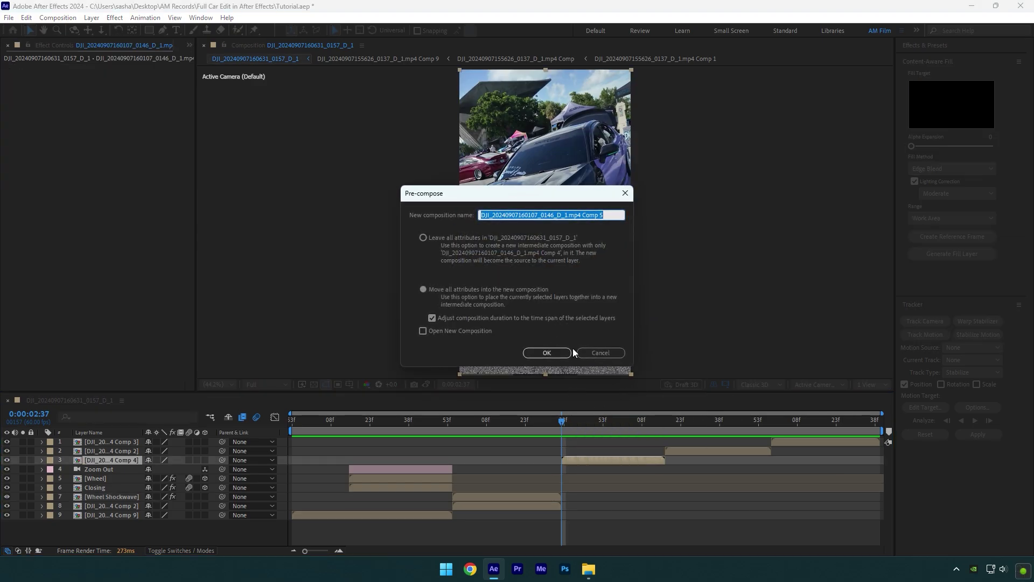
left_click(544, 353)
- Open Comp 5 and run 3D camera tracking on its car clip
double_click(577, 459)
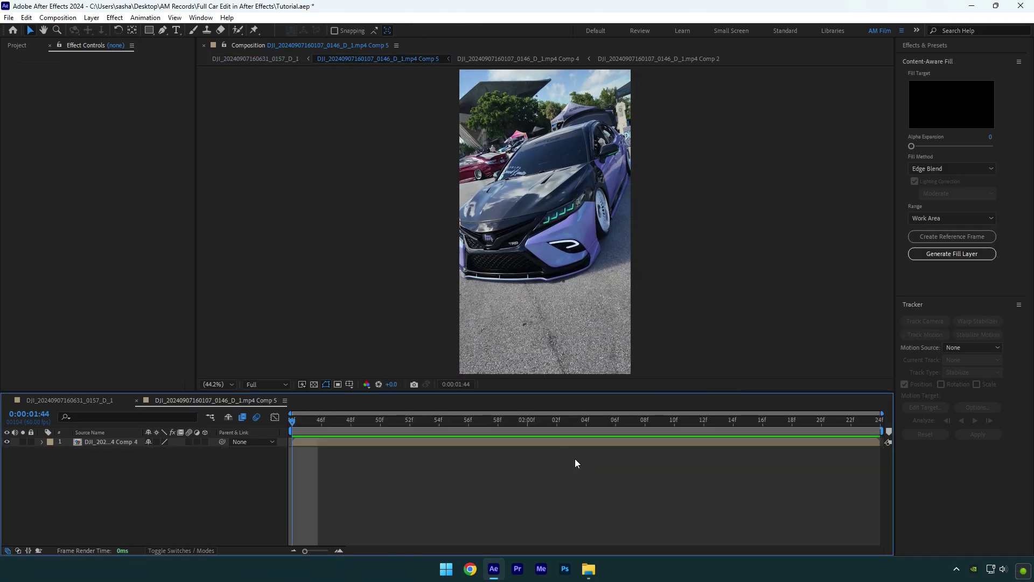
left_click(554, 443)
left_click(933, 321)
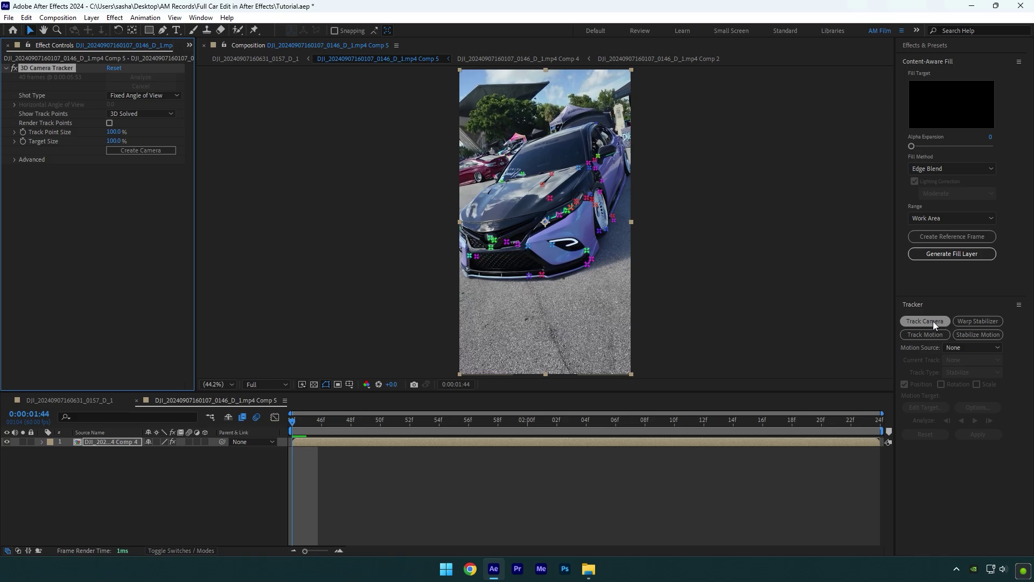
left_click_drag(307, 427, 483, 426)
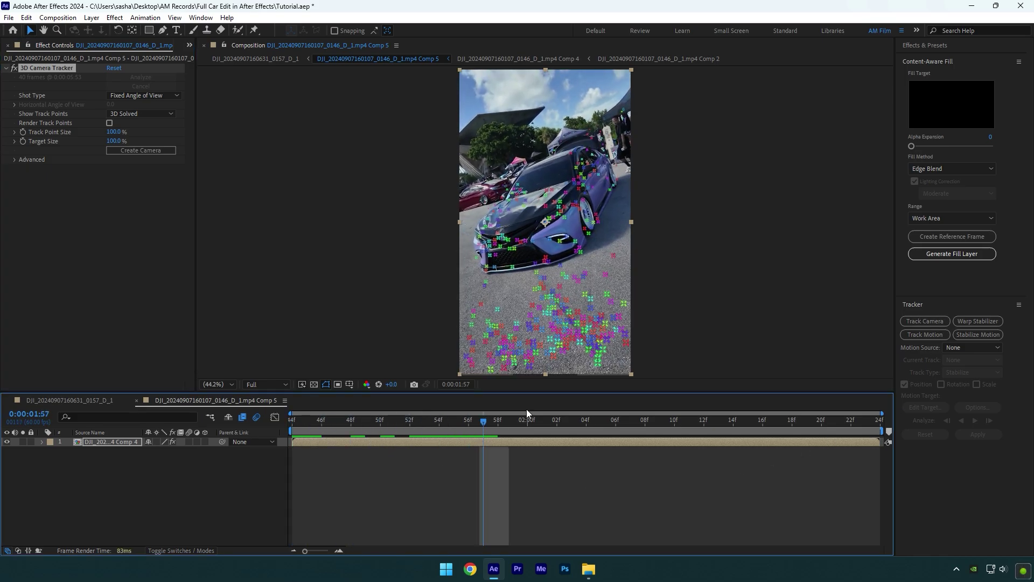
- Set the ground plane and origin, create Track Null 1 and camera, and add Ultimate Explosion
left_click(602, 142)
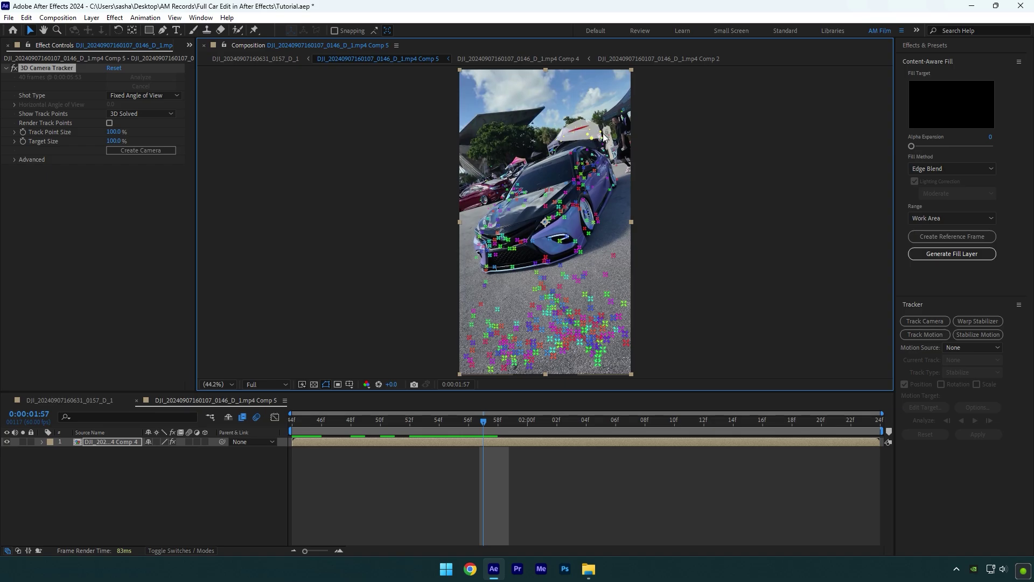
right_click(582, 129)
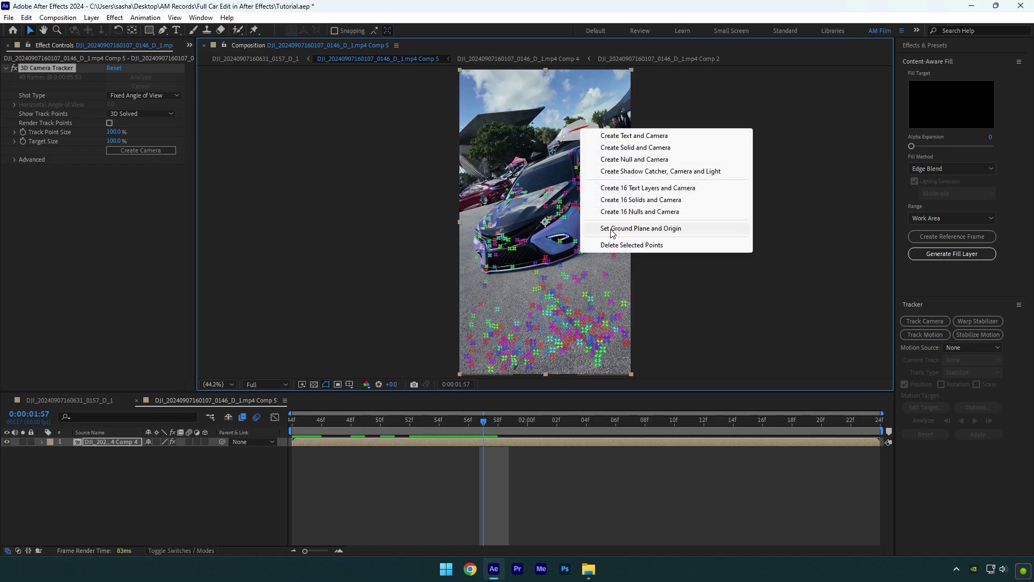
left_click(612, 232)
right_click(580, 125)
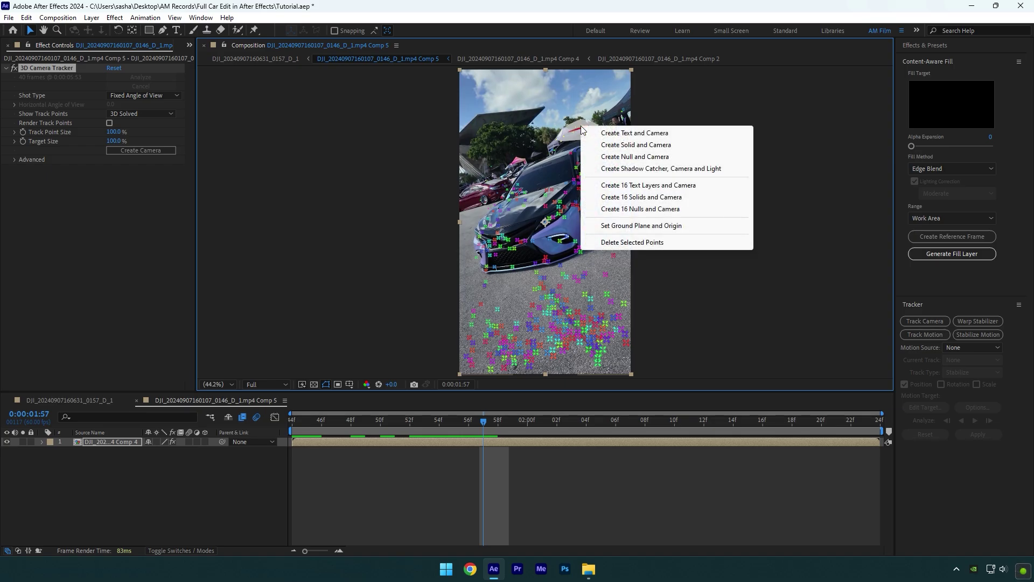
left_click(635, 157)
left_click(593, 574)
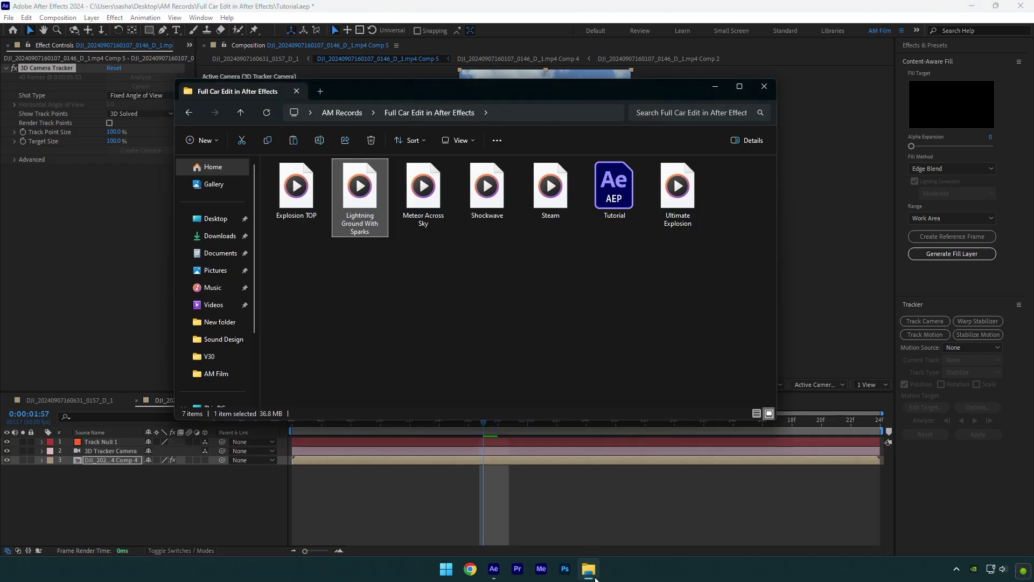
left_click_drag(673, 199, 181, 528)
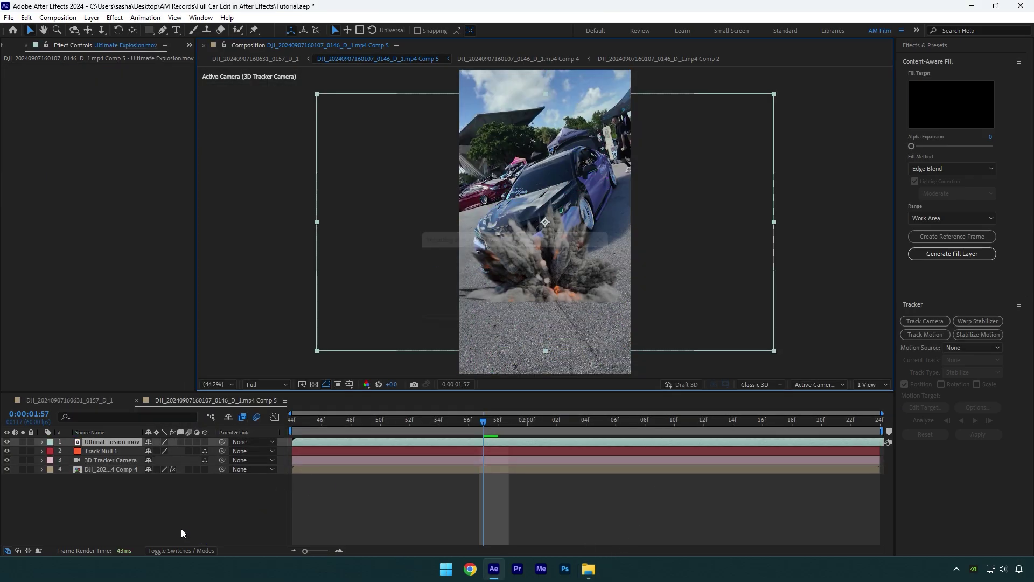
- Parent the explosion to Track Null 1, make it 3D, and scale it to 469%
left_click_drag(222, 442, 145, 451)
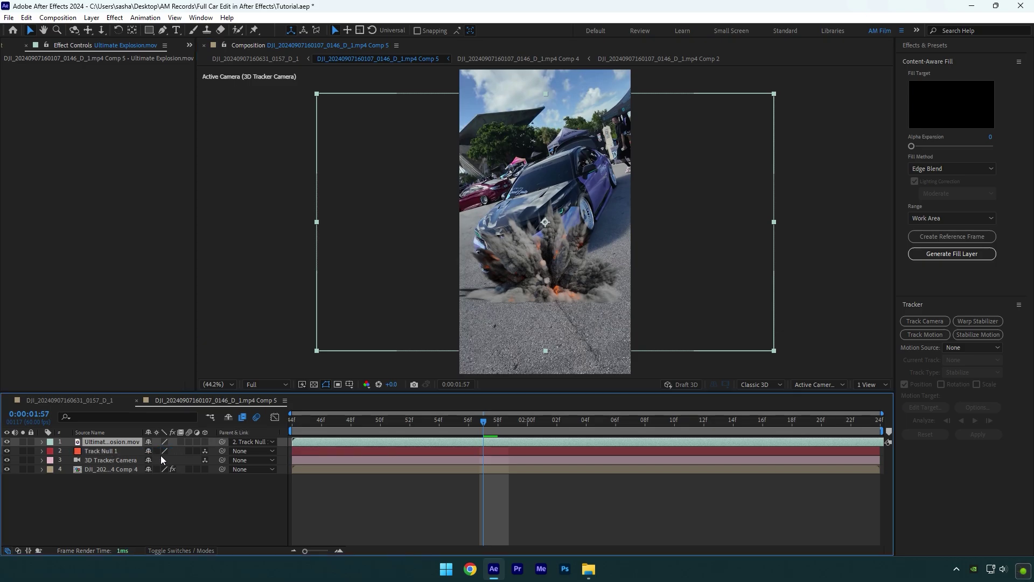
left_click(203, 440)
key("s")
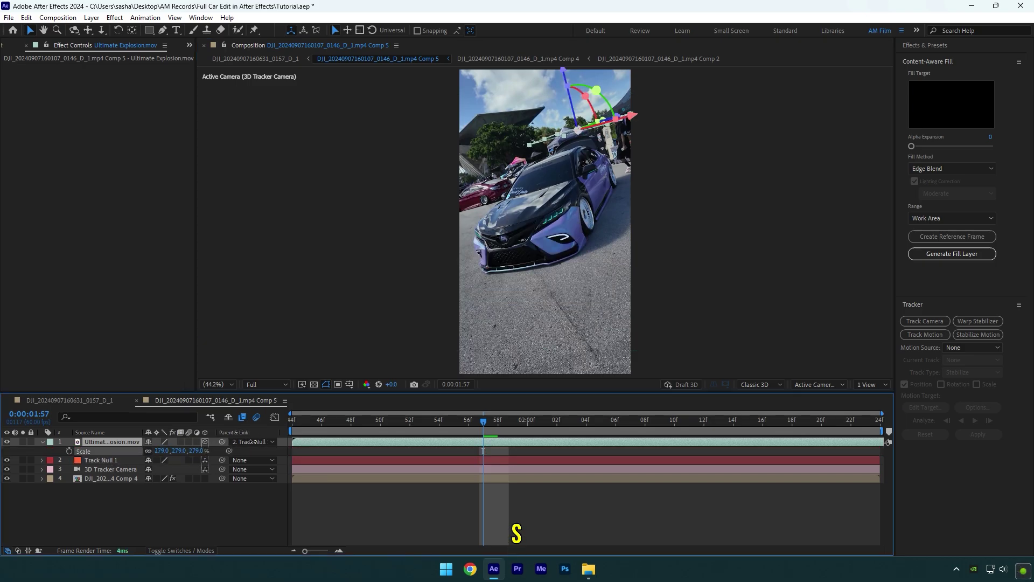
left_click_drag(604, 127, 421, 312)
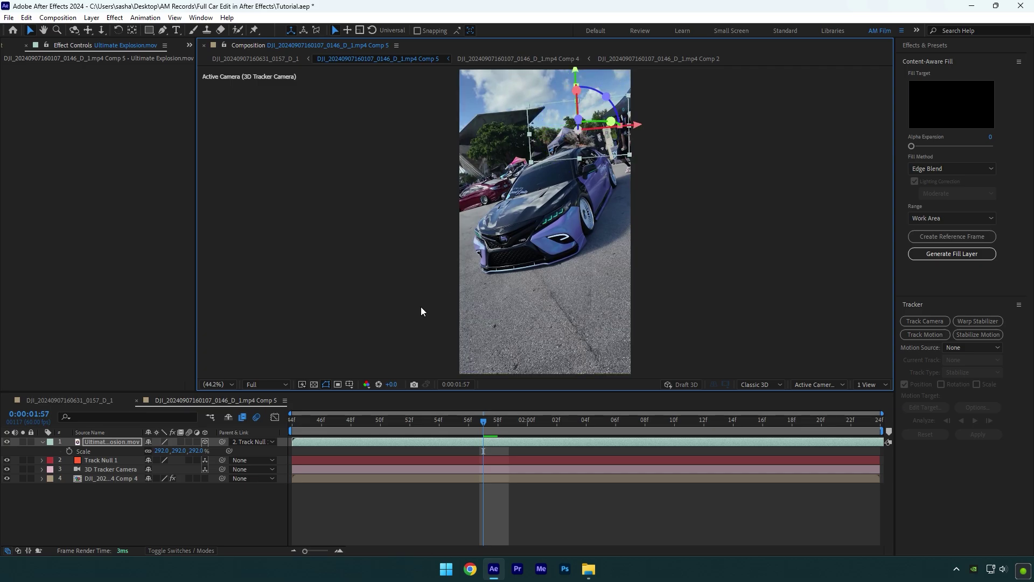
left_click_drag(161, 450, 496, 444)
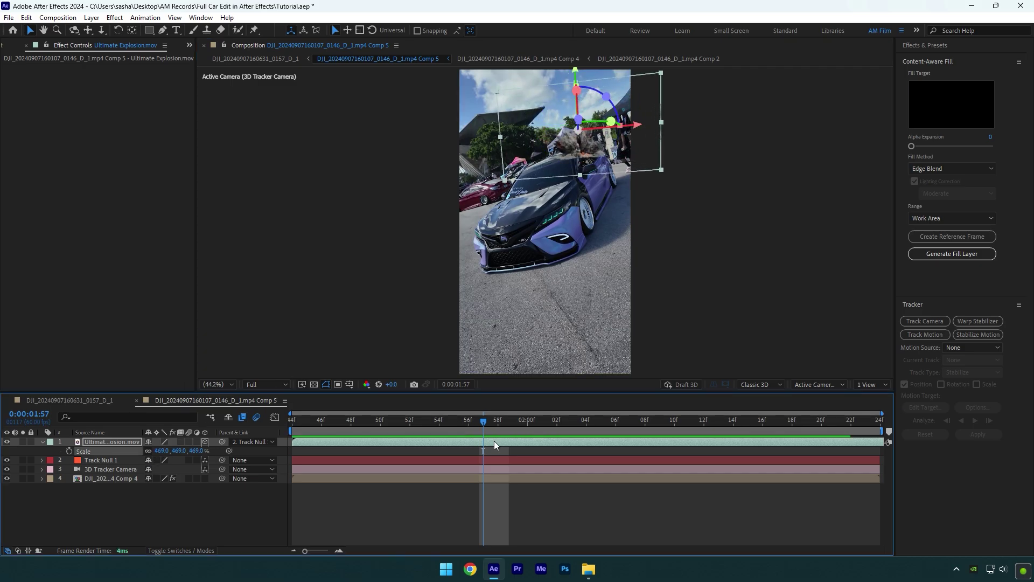
- Time-stretch the explosion with a stretch factor of 40 and preview it behind the car
right_click(494, 443)
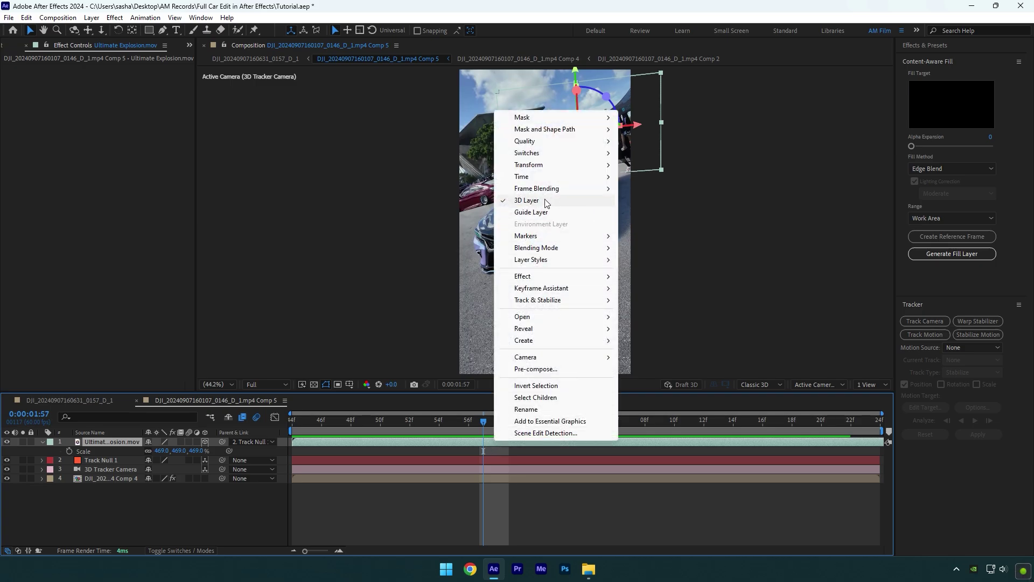
mouse_move(592, 177)
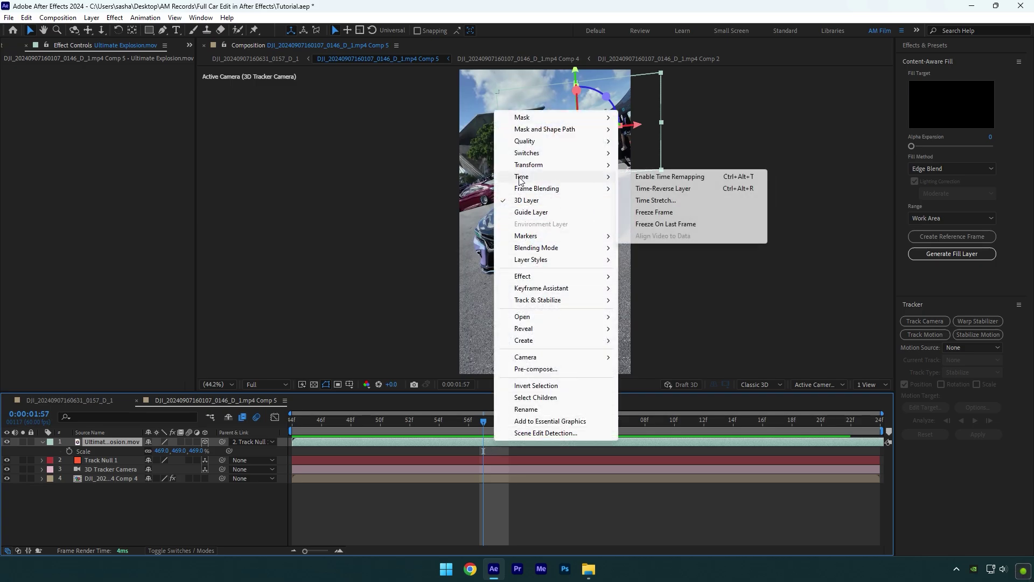
left_click(653, 200)
type("40")
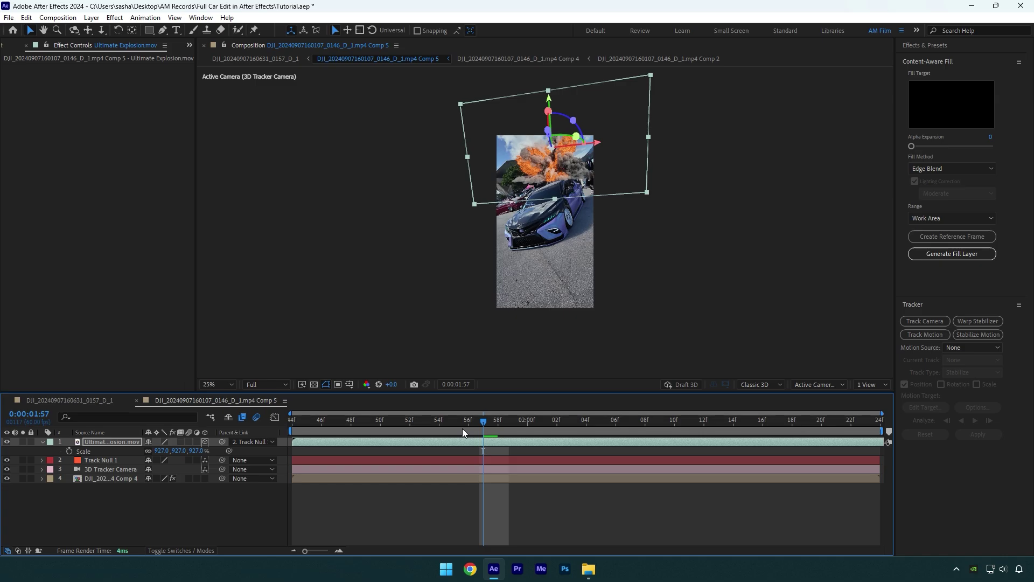
key("space")
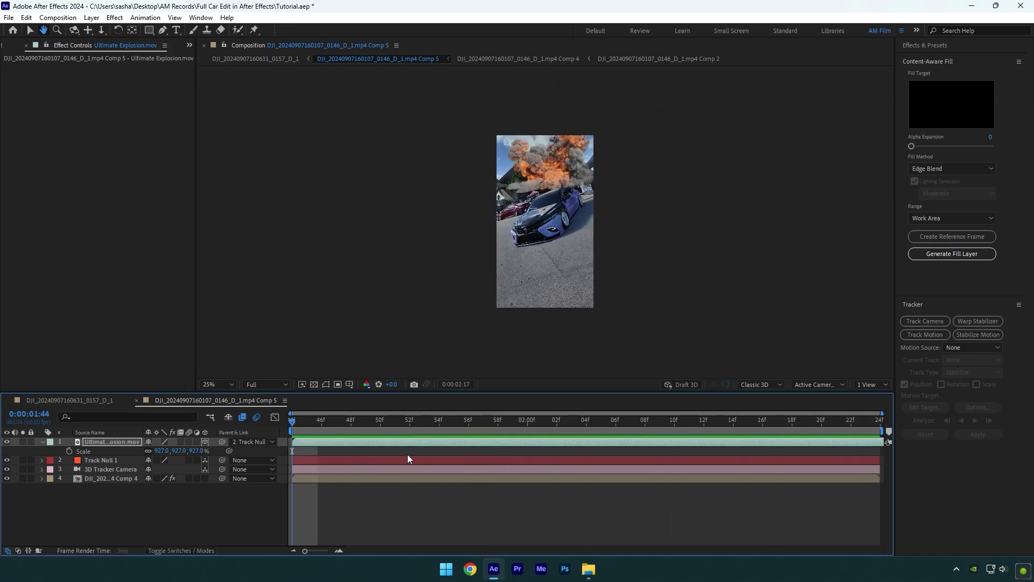
key("space")
- Duplicate the car footage layer, move the copy to the top, and delete its 3D Camera Tracker
left_click(41, 442)
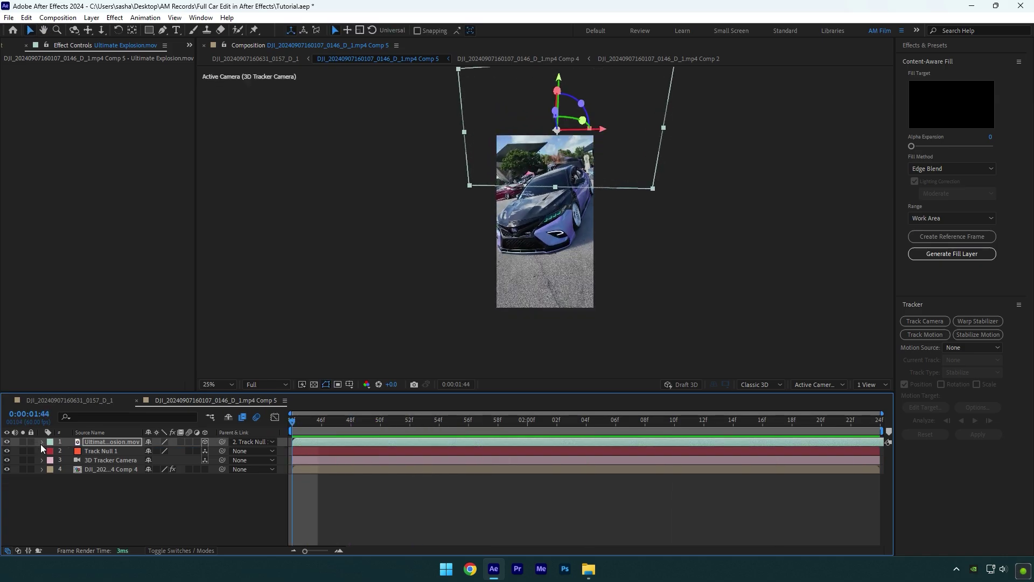
left_click(99, 469)
key("ctrl+d")
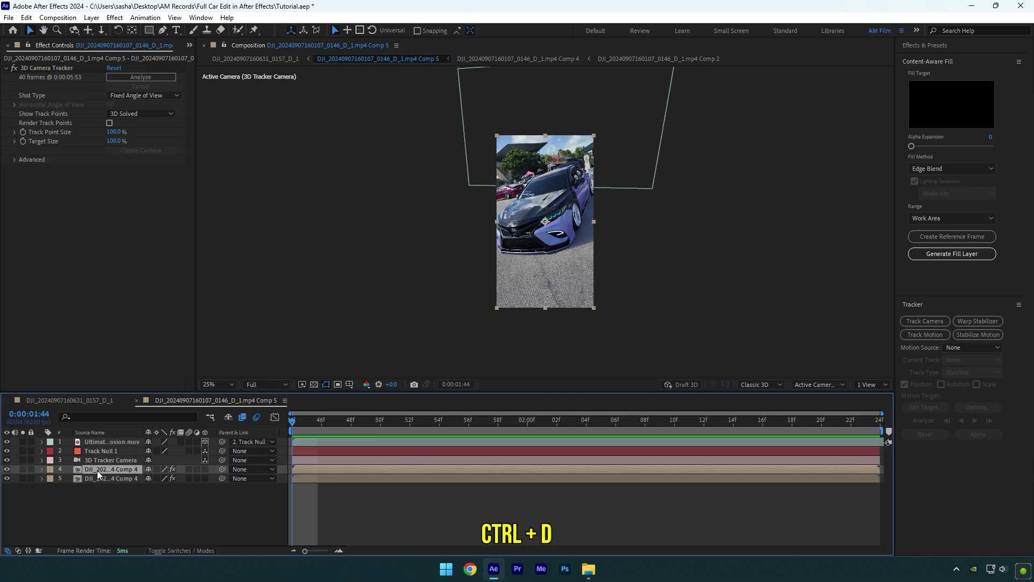
key("ctrl+shift+bracketright")
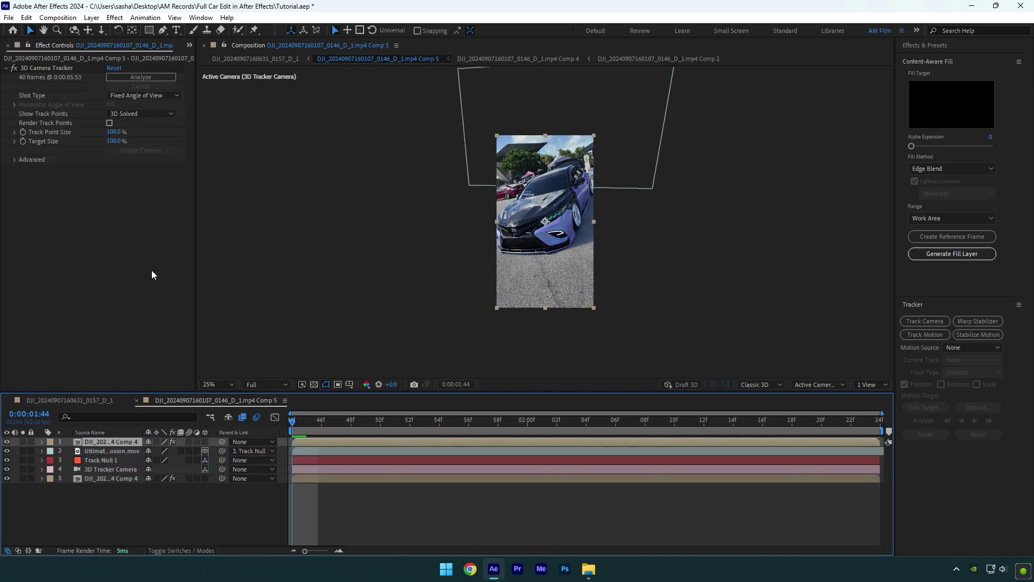
left_click(38, 69)
key("Delete")
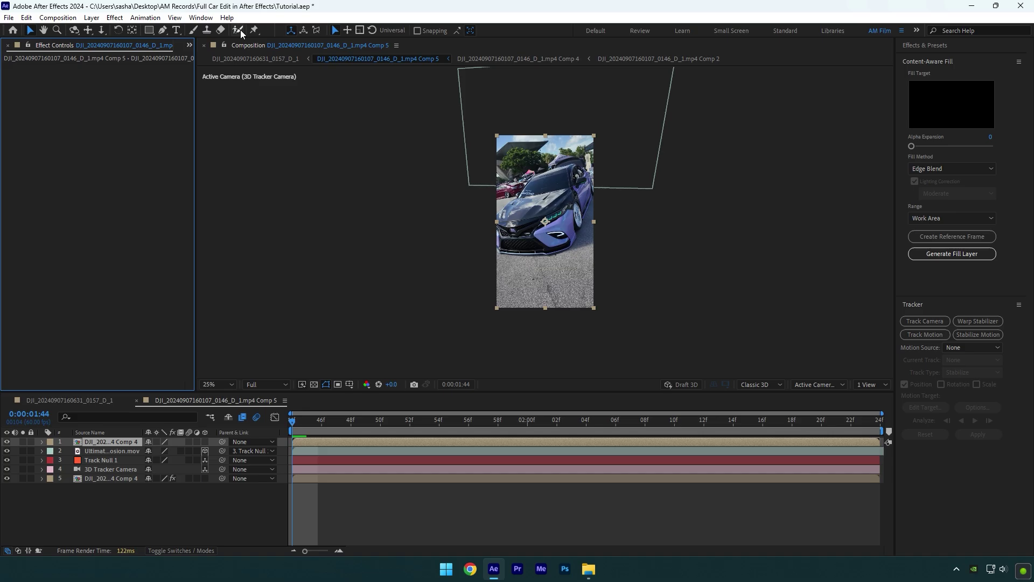
- Pick the Roto Brush tool and open the top car layer in layer view at 50%
left_click(240, 31)
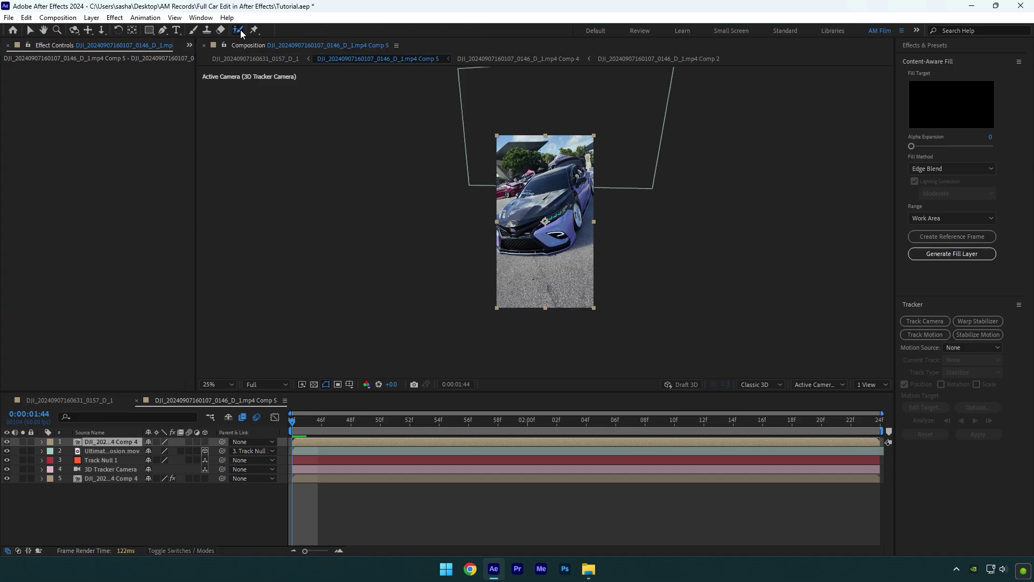
double_click(112, 443)
key("period")
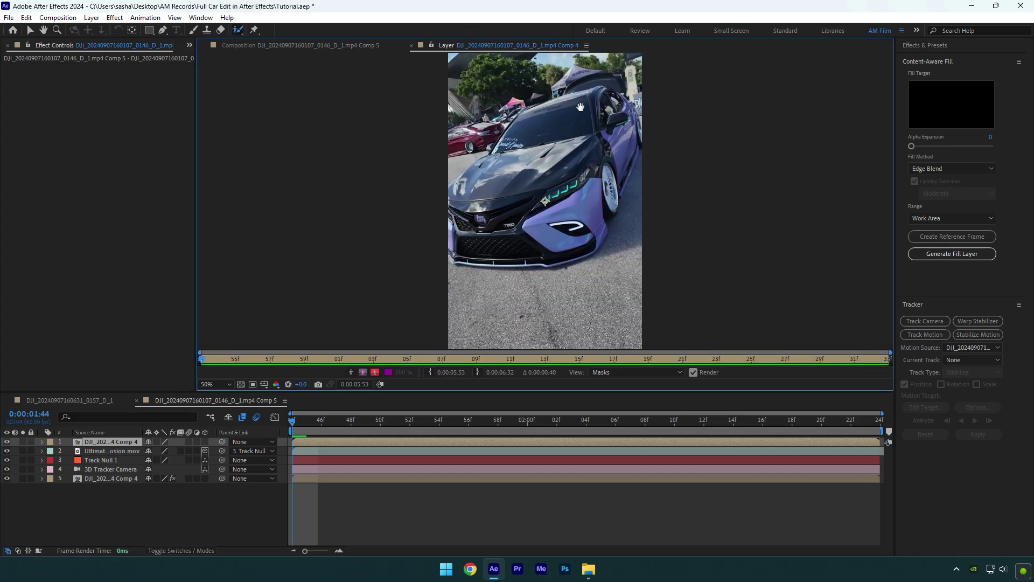
- Roto-brush the sky, invert foreground/background, freeze the matte, and go back to Comp 5
left_click_drag(580, 106, 538, 232)
mouse_move(517, 189)
left_mouse_down()
mouse_move(560, 189)
mouse_move(429, 182)
left_mouse_up()
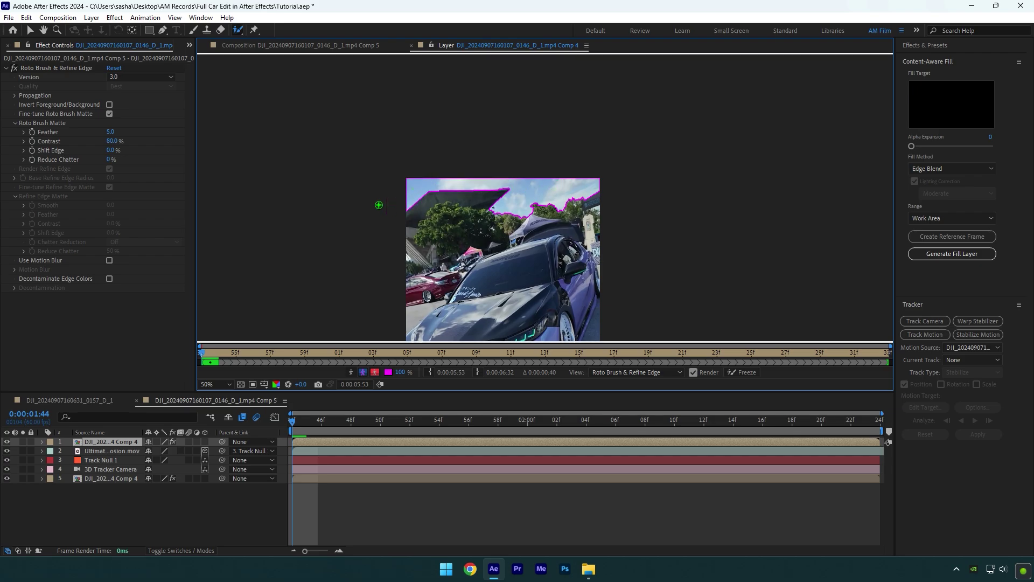
left_click(111, 104)
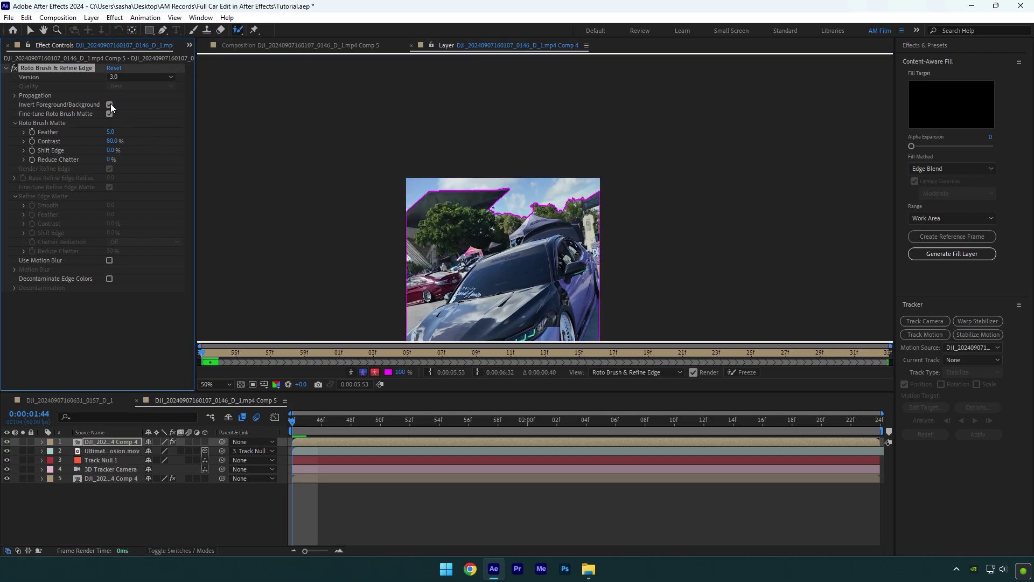
left_click(744, 372)
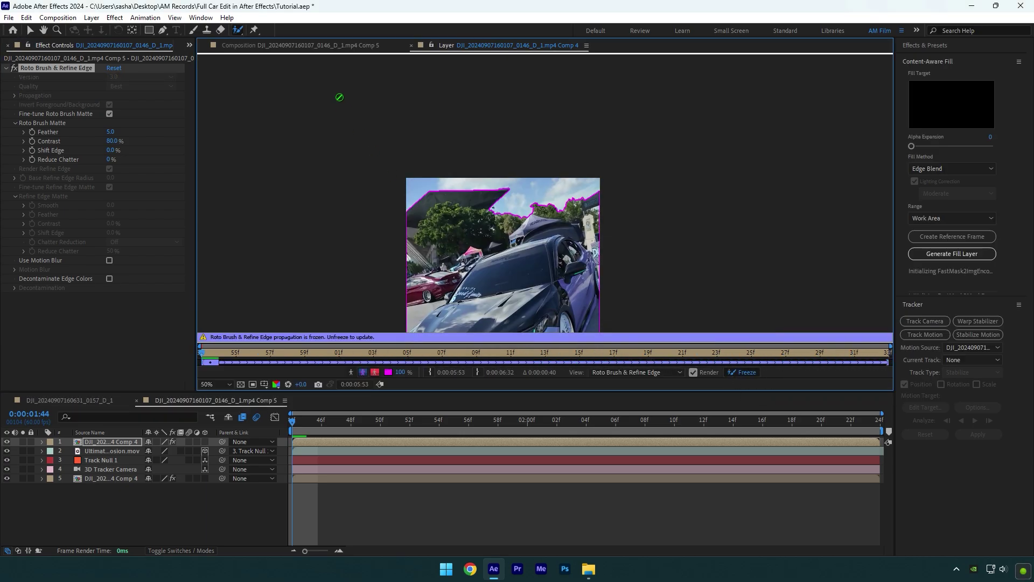
left_click(308, 49)
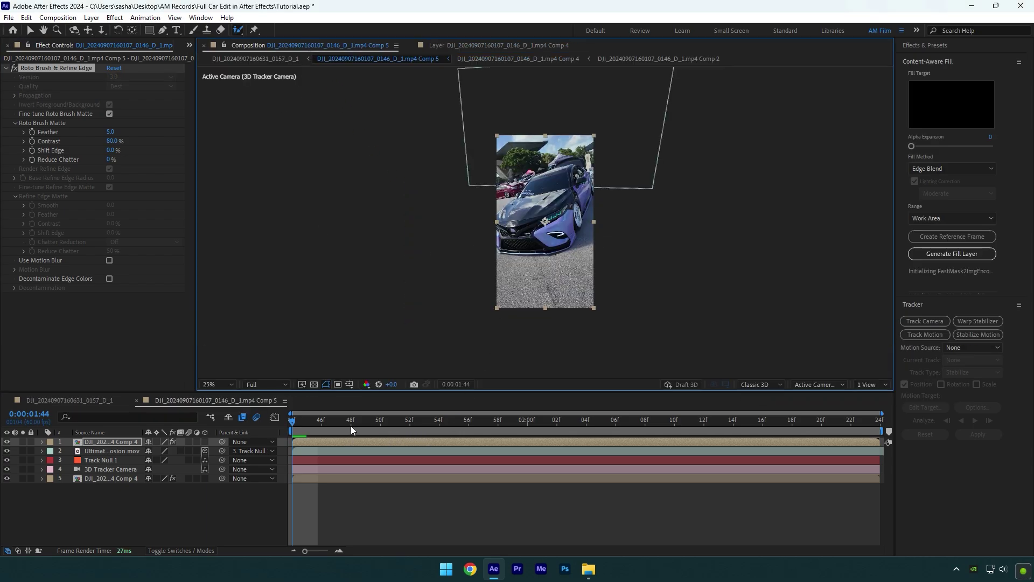
- View Comp 5 at 100% at 0:00:01:57, framing the explosion above the car
left_click_drag(350, 425, 477, 424)
key("slash")
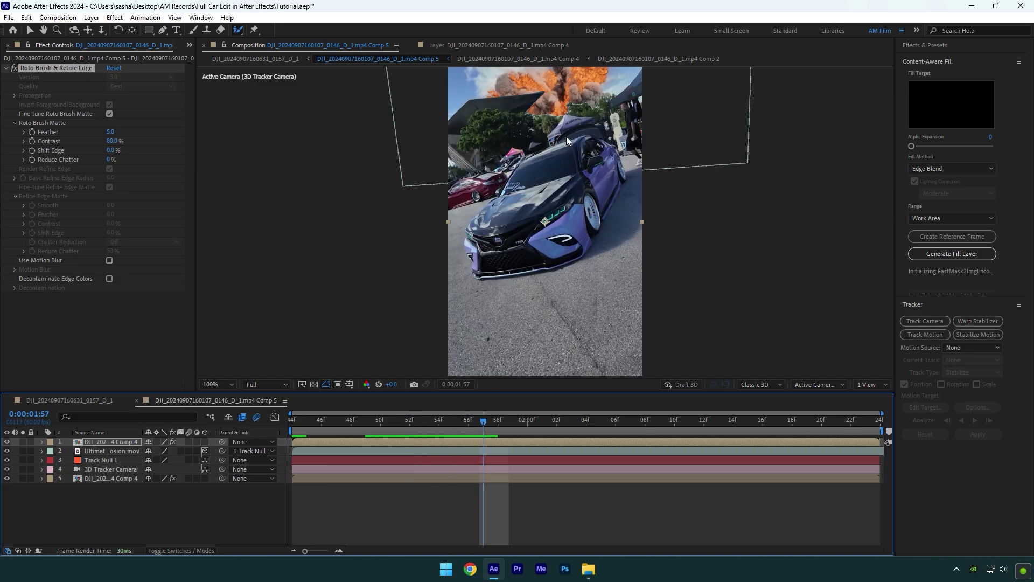
left_click_drag(568, 136, 604, 284)
key("v")
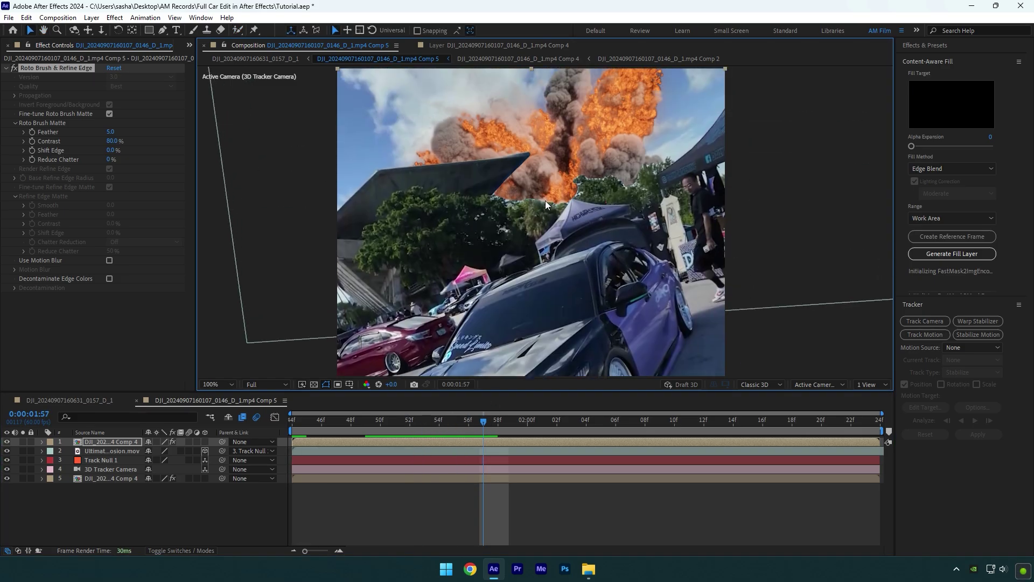
- Apply Key Cleaner to the top car layer, preview, then scrub the main edit composition
key("ctrl+space")
type("key")
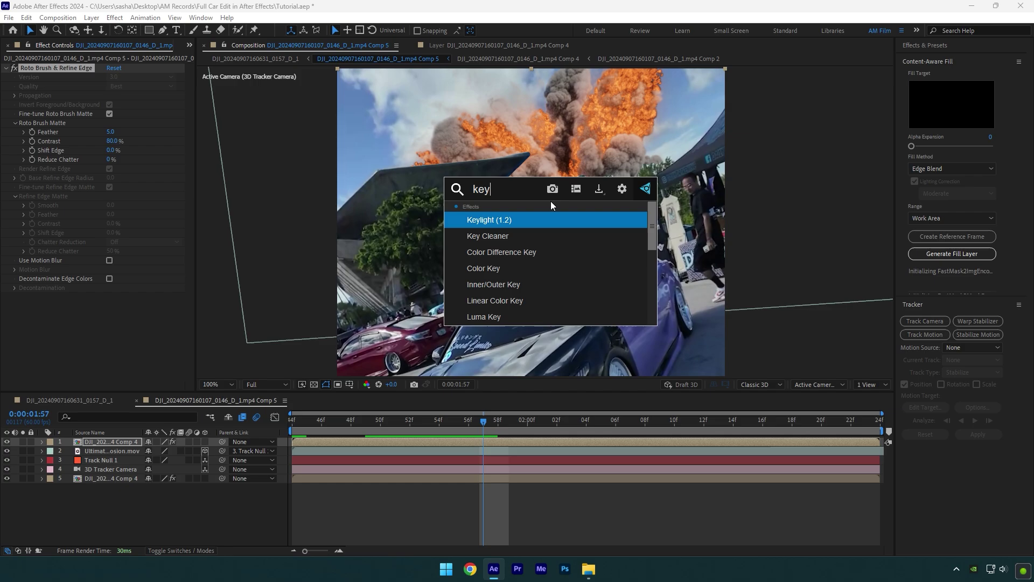
key("Down")
key("Return")
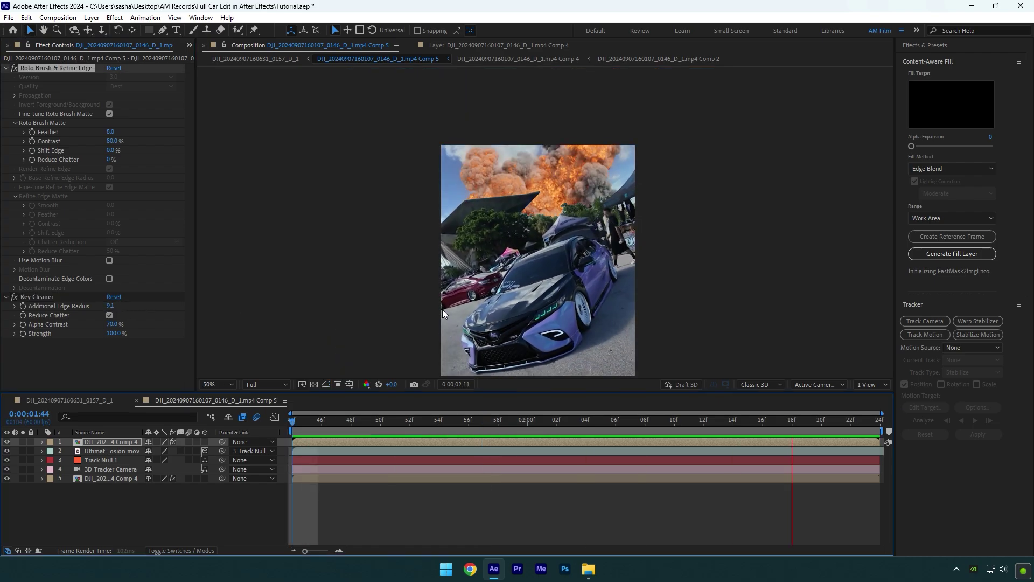
key("space")
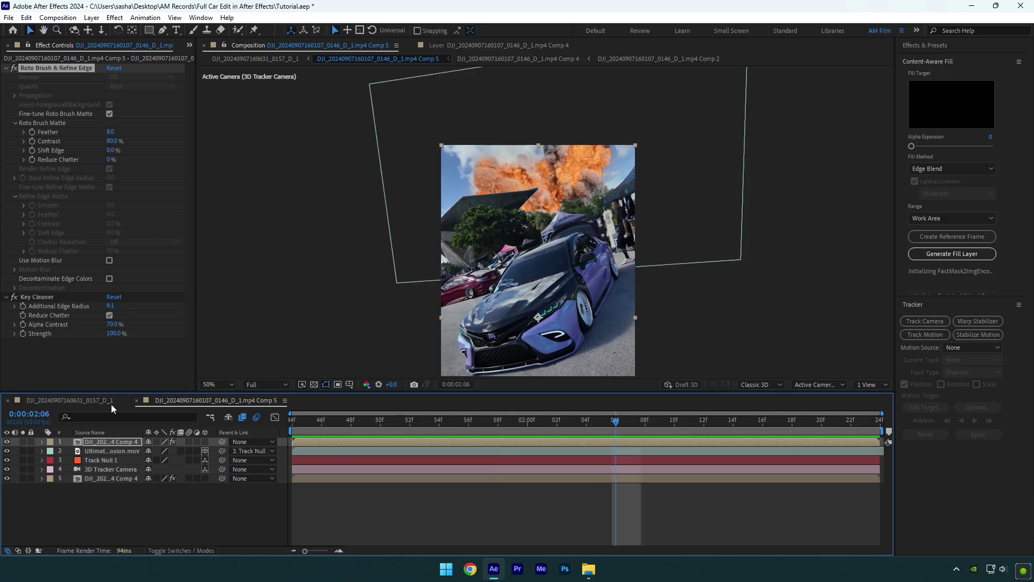
left_click(136, 400)
left_click_drag(640, 426, 294, 426)
- Preview the edit, then duplicate the headlight close-up clip layer at 0:00:03:18
key("space")
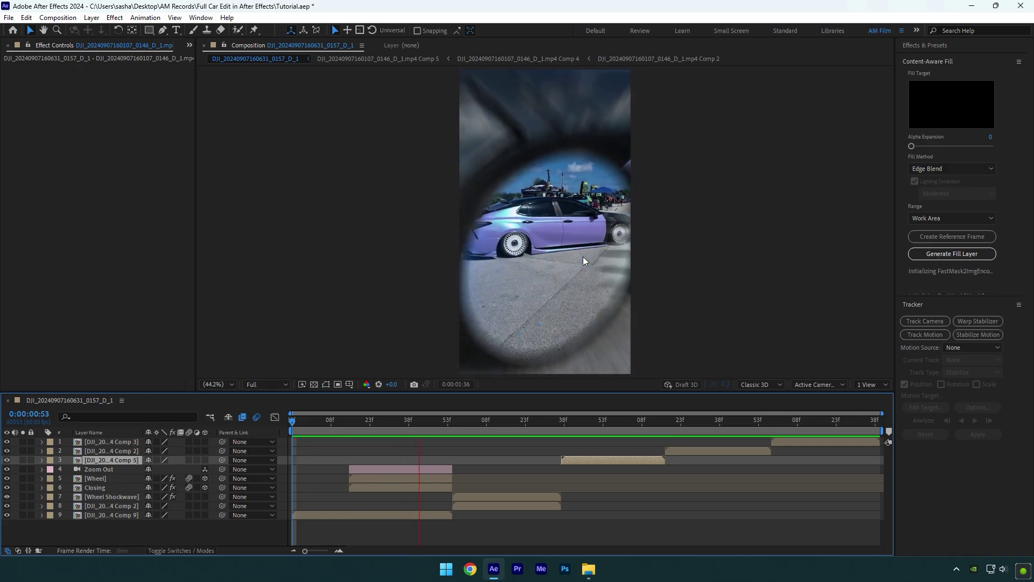
key("space")
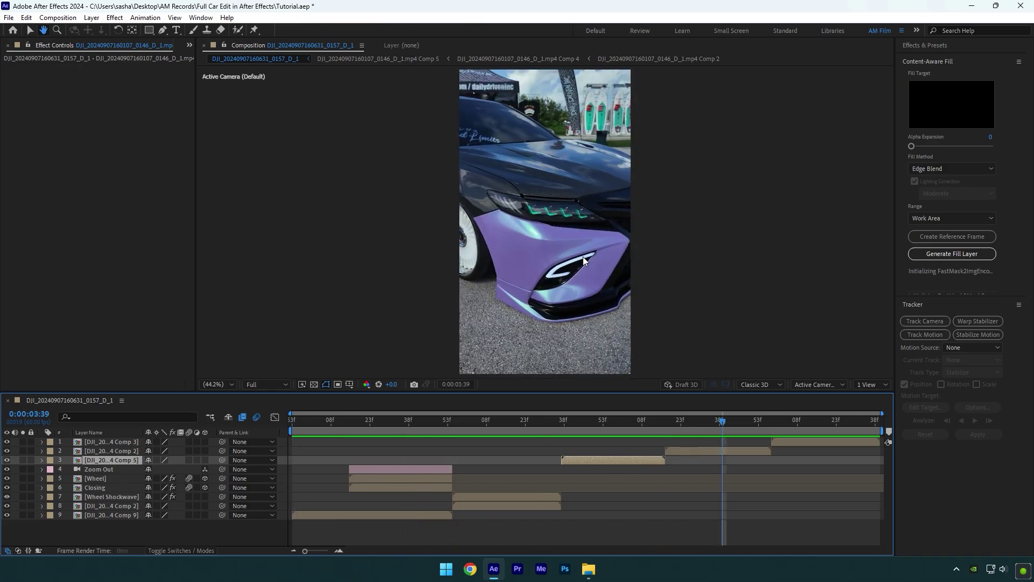
left_click_drag(700, 425, 667, 429)
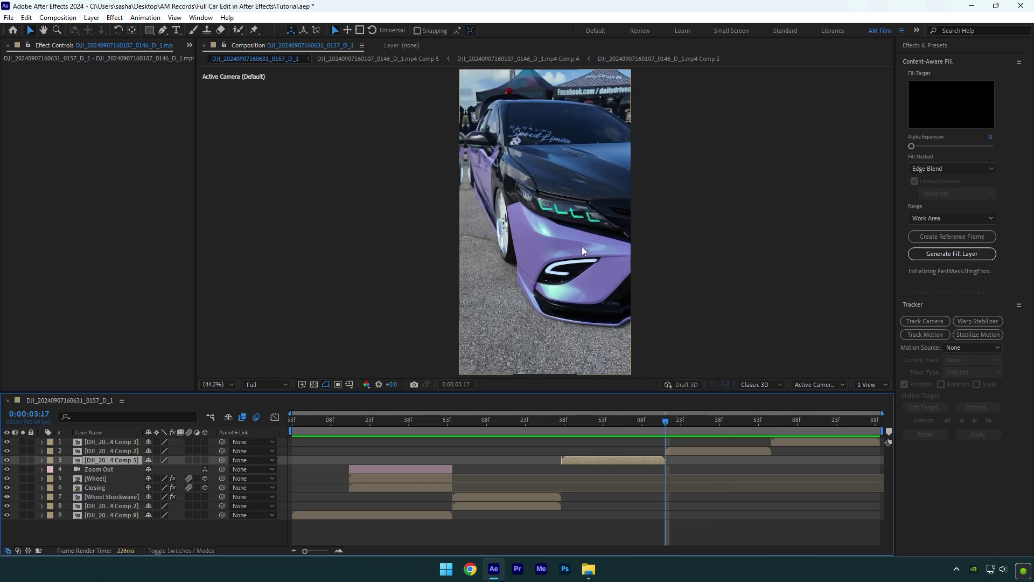
left_click(681, 450)
key("ctrl+d")
- Rename the duplicated clip layer to 'Headlight'
right_click(681, 450)
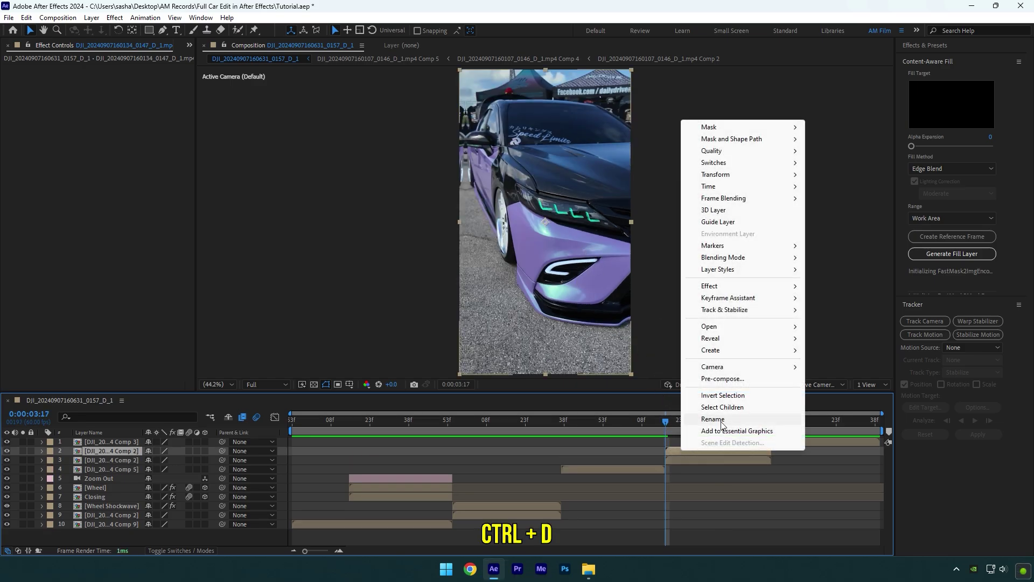
left_click(706, 429)
type("Headligh")
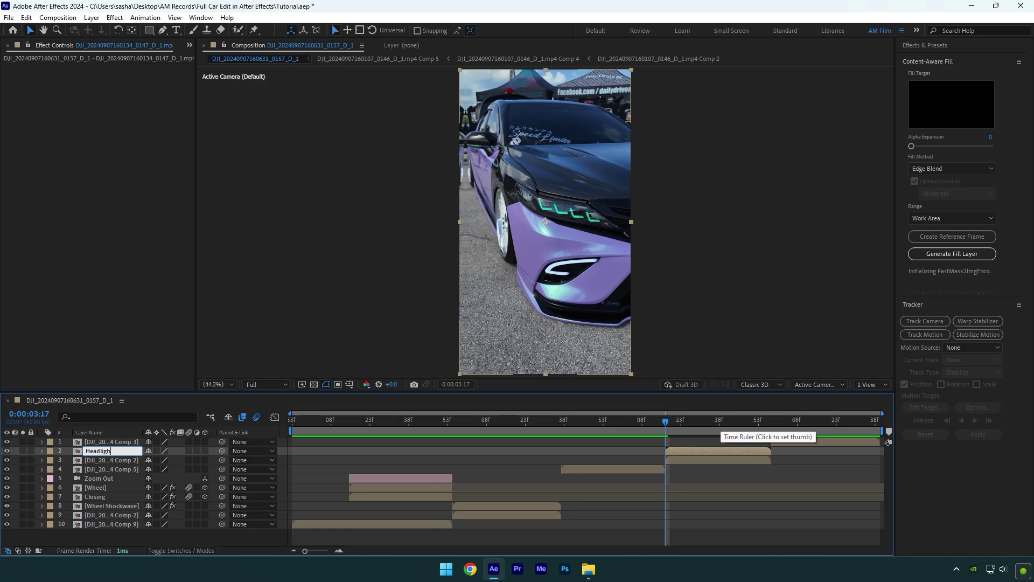
type("t")
key("Return")
- Paint a Roto Brush selection along the headlight and freeze the matte
key("F3")
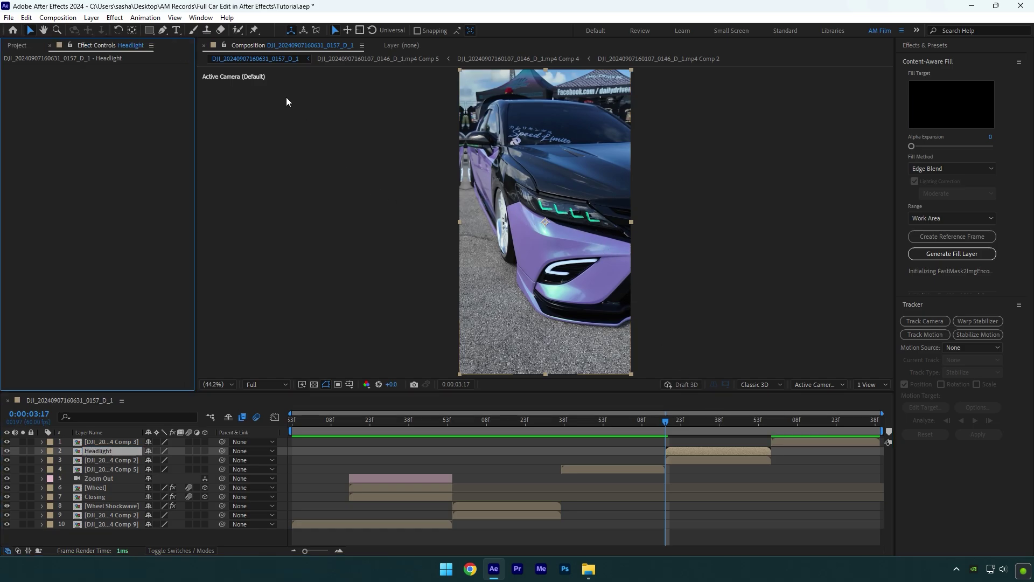
left_click(240, 31)
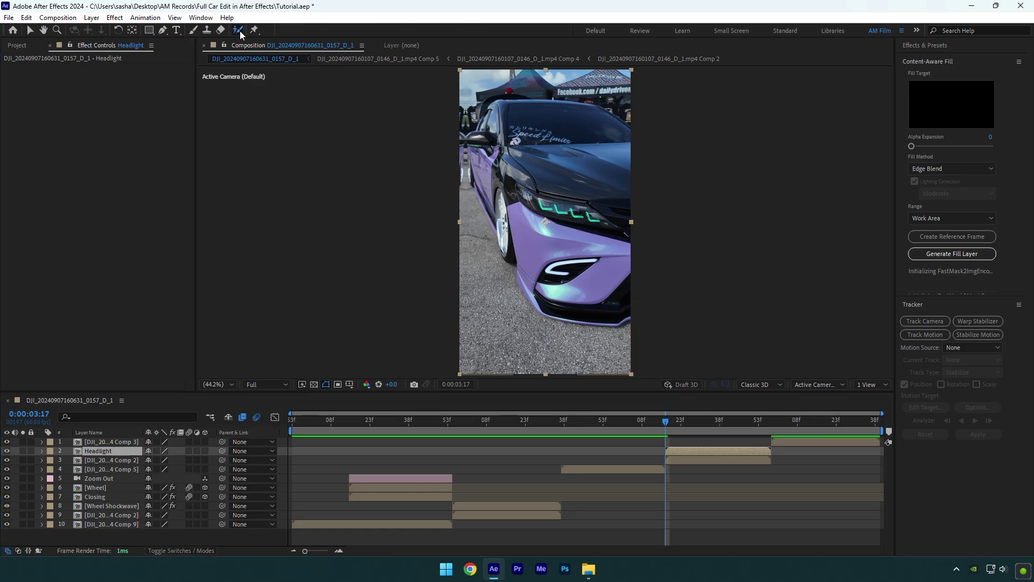
double_click(563, 201)
left_click_drag(496, 145, 623, 161)
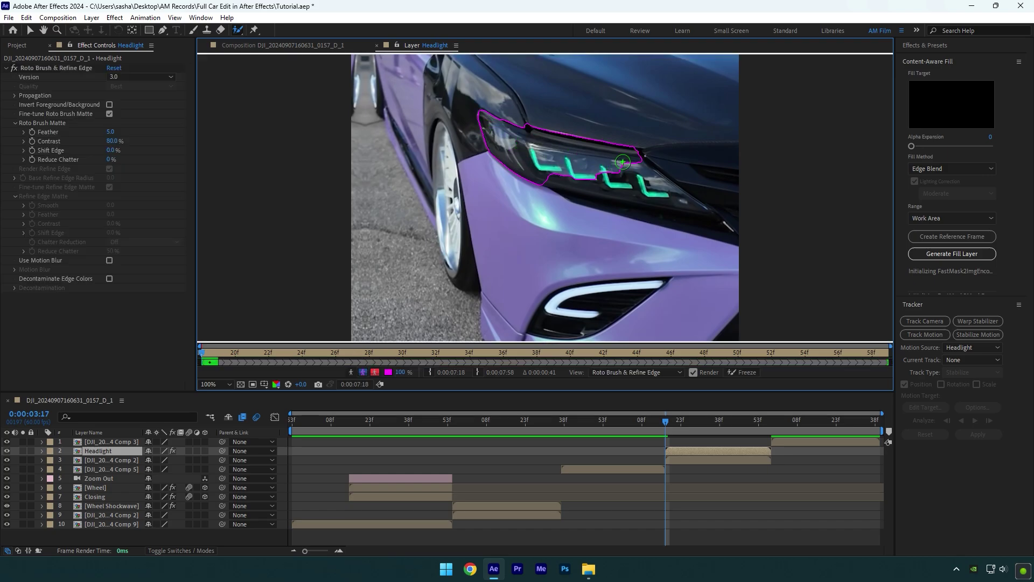
left_click_drag(526, 185, 694, 207)
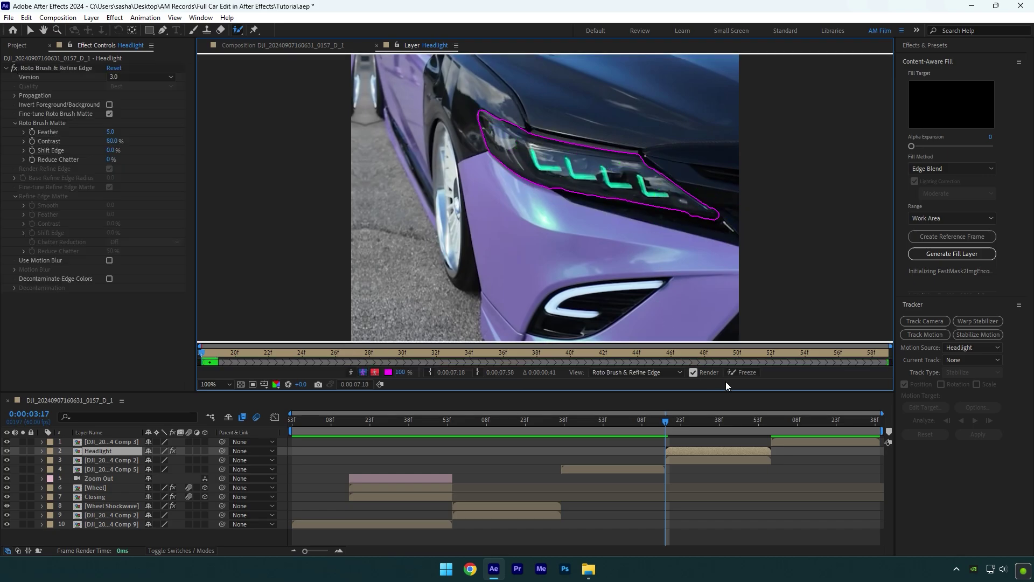
left_click(745, 372)
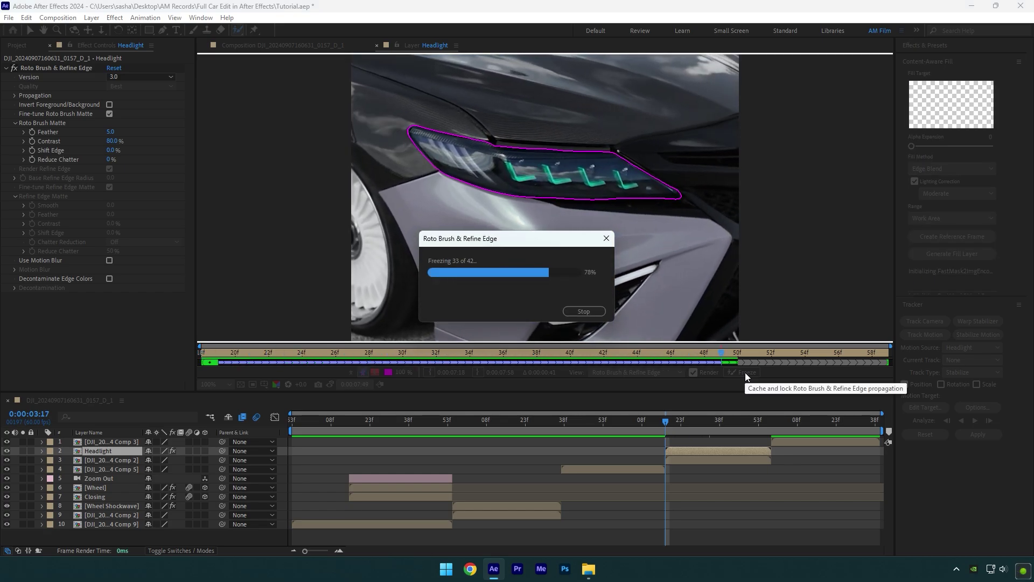
- Apply Crate's Godrays to the Headlight layer, centre the rays on the headlight, and cue the final clip
left_click(255, 46)
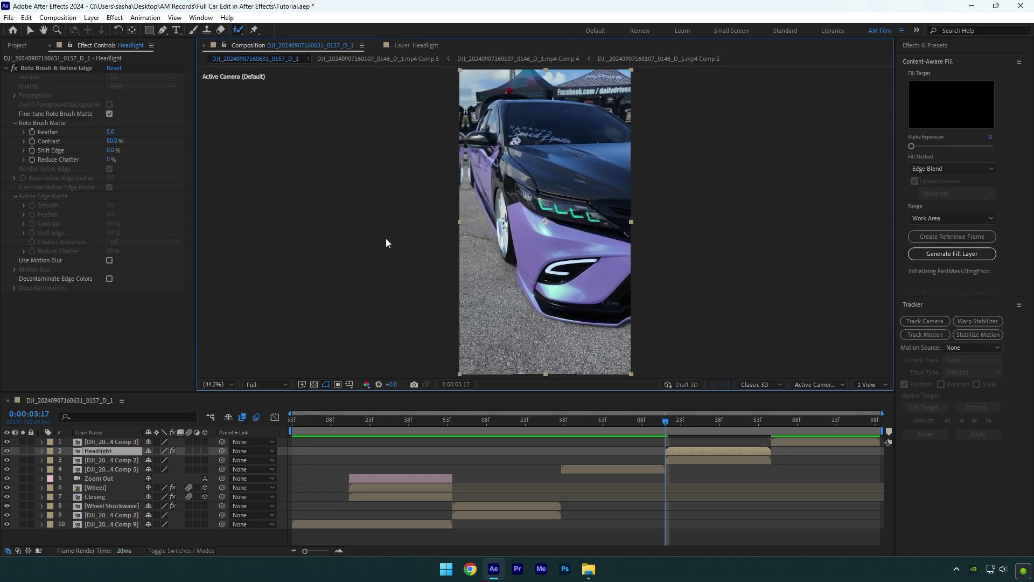
key("ctrl+space")
type("god")
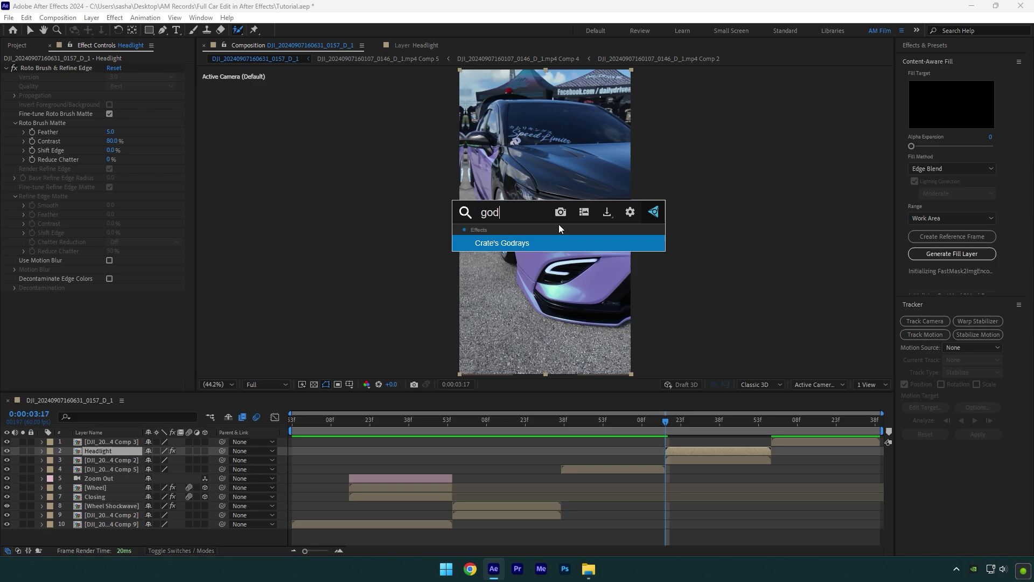
key("Escape")
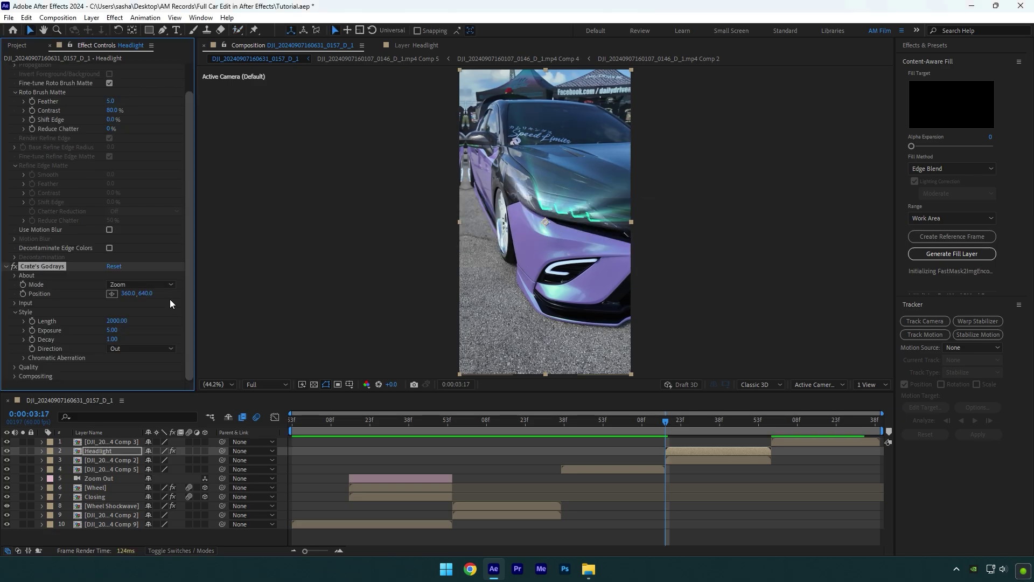
left_click_drag(144, 293, 33, 311)
left_click_drag(129, 293, 116, 301)
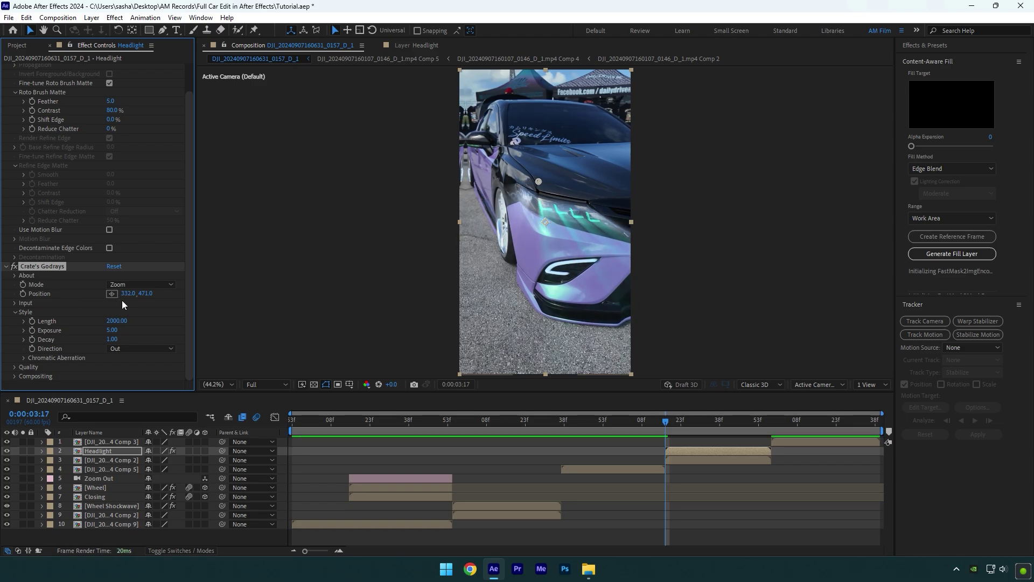
left_click(792, 441)
key("i")
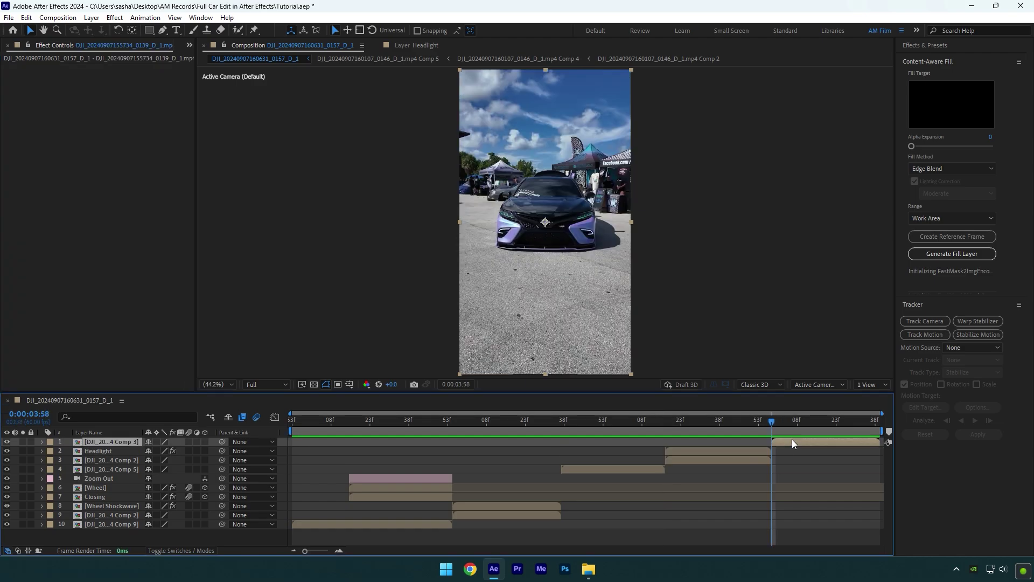
- Duplicate the final clip and freeze the copy on a single frame
key("ctrl+d")
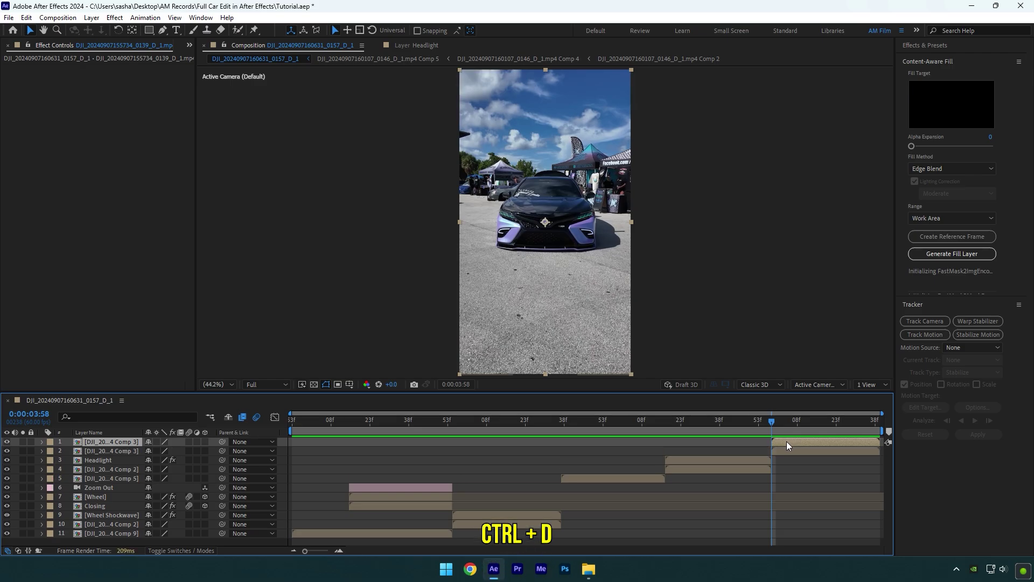
right_click(787, 441)
mouse_move(816, 179)
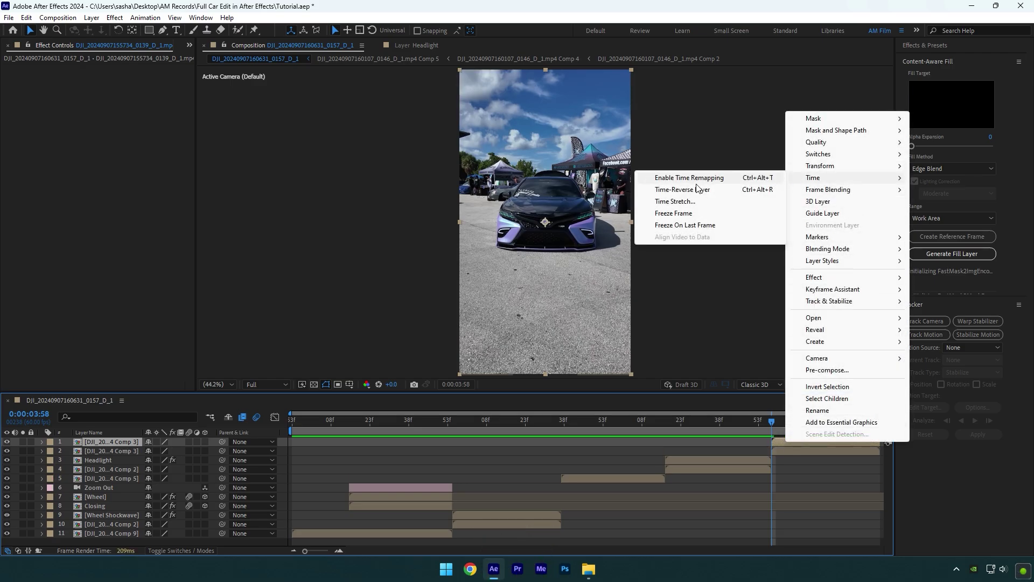
left_click(668, 214)
- Pre-compose the frozen layer as 'Still Image' and make it start at 0:00:03:18
right_click(786, 441)
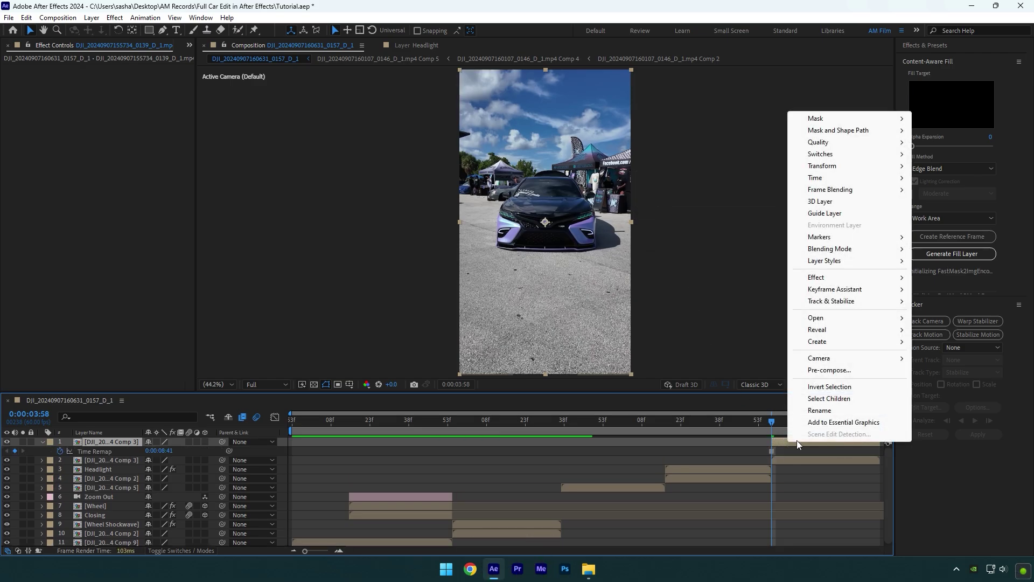
left_click(835, 370)
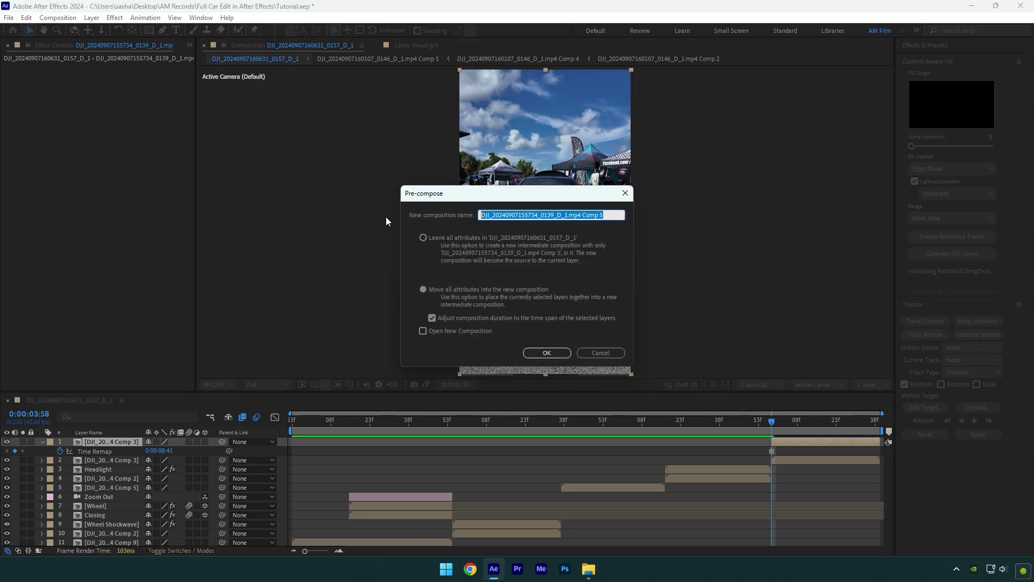
type("Still Image")
key("Return")
key("shift+Page_Up")
key("shift+Page_Up")
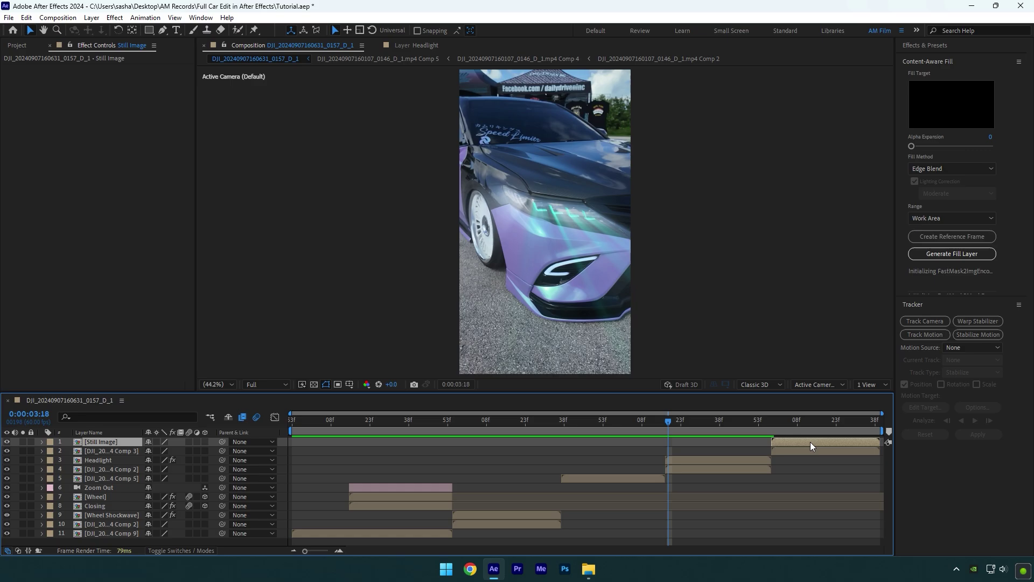
left_click_drag(810, 441, 716, 430)
- Select the Still Image layer and set up the RotoBezier Pen tool in a maximized viewer
left_click(685, 423)
key("ctrl+shift+d")
key("Delete")
left_click(517, 347)
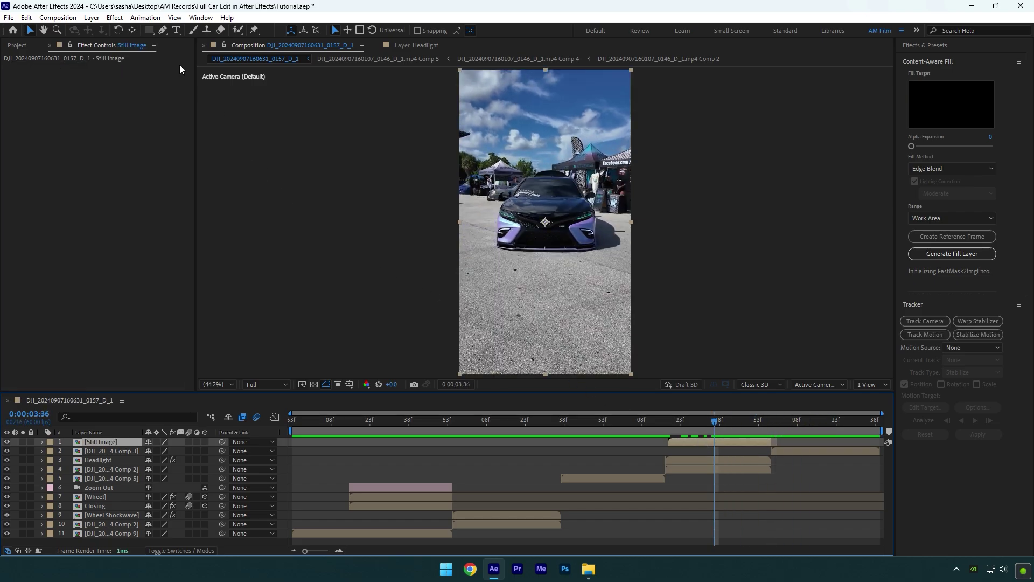
left_click(164, 30)
key("grave")
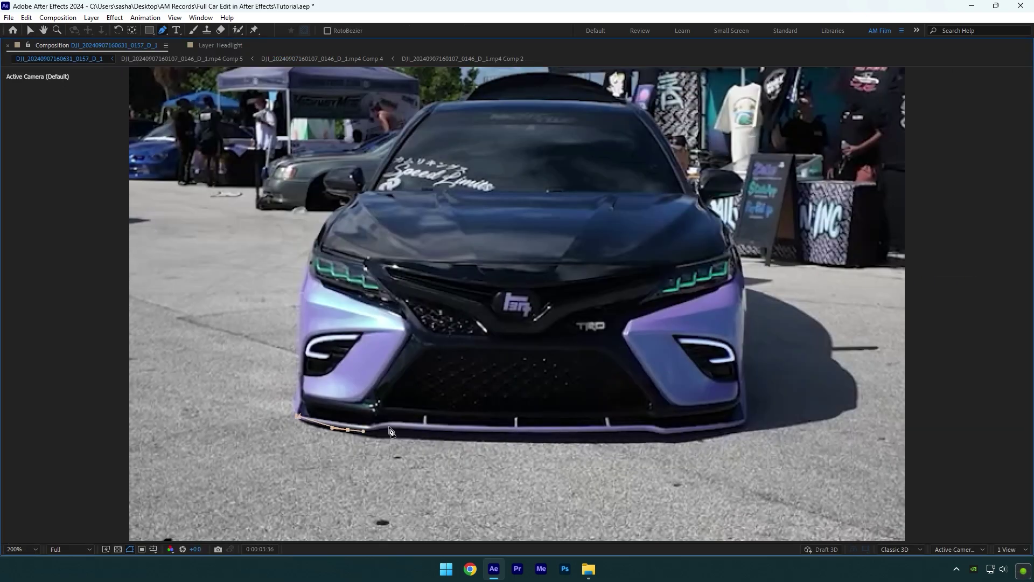
- Trace the mask along the front bumper and up the car's right side around the mirror
left_click(389, 426)
left_click(461, 432)
left_click(563, 432)
left_click(670, 434)
left_click(747, 416)
left_click(743, 321)
left_click(736, 246)
left_click(713, 197)
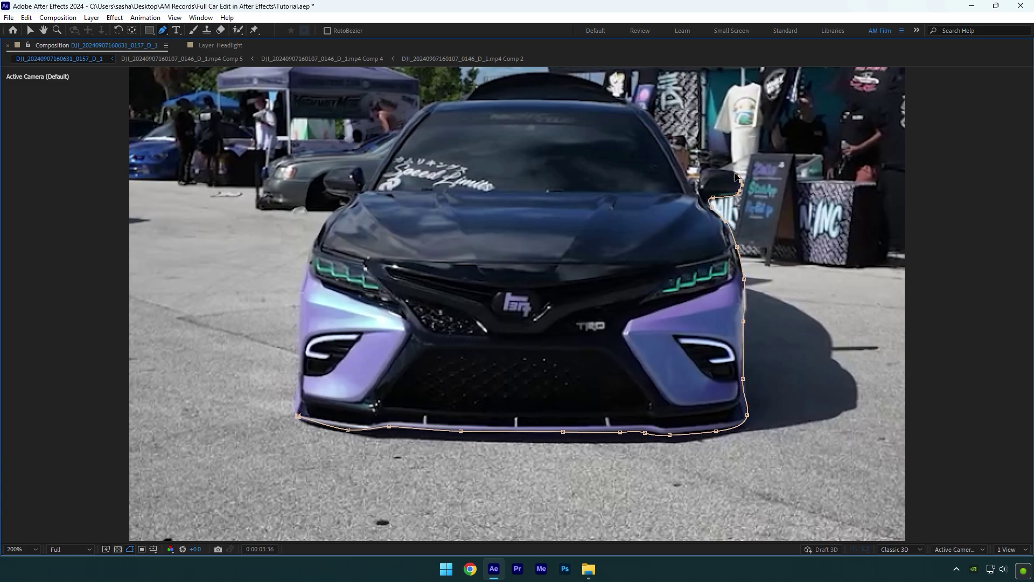
left_click(727, 171)
left_click(684, 174)
- Continue the mask over the roof and down the left side, closing it around the car
left_click(635, 103)
left_click(542, 99)
left_click(437, 102)
left_click(391, 148)
left_click(366, 182)
left_click(361, 168)
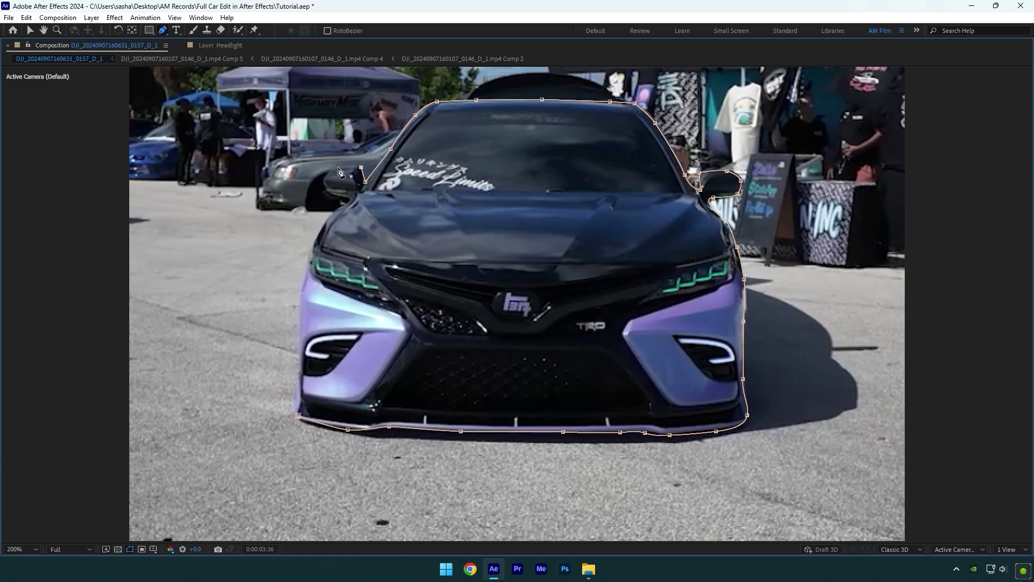
left_click(331, 218)
left_click(309, 276)
left_click(299, 341)
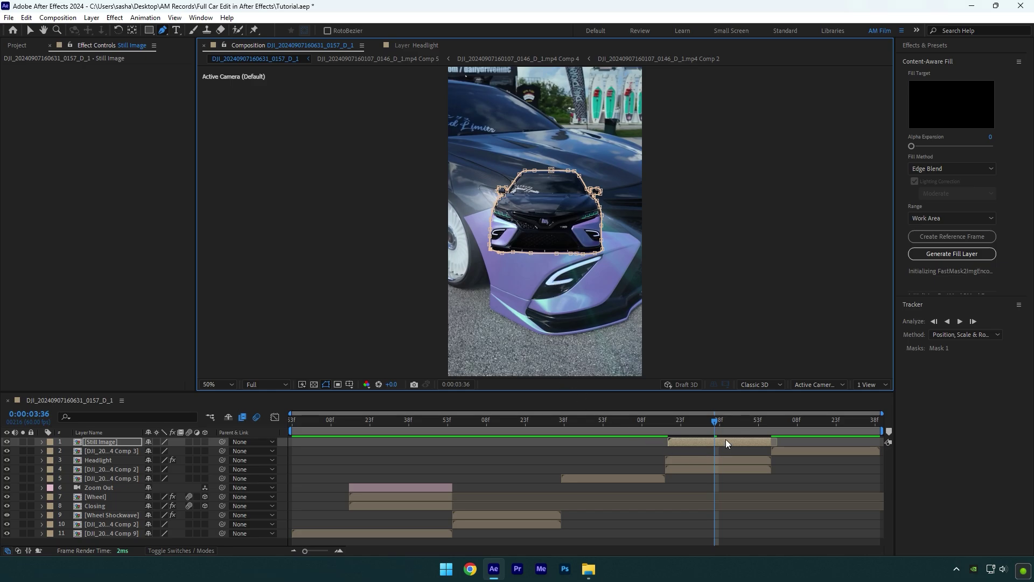
left_click_drag(732, 422, 771, 427)
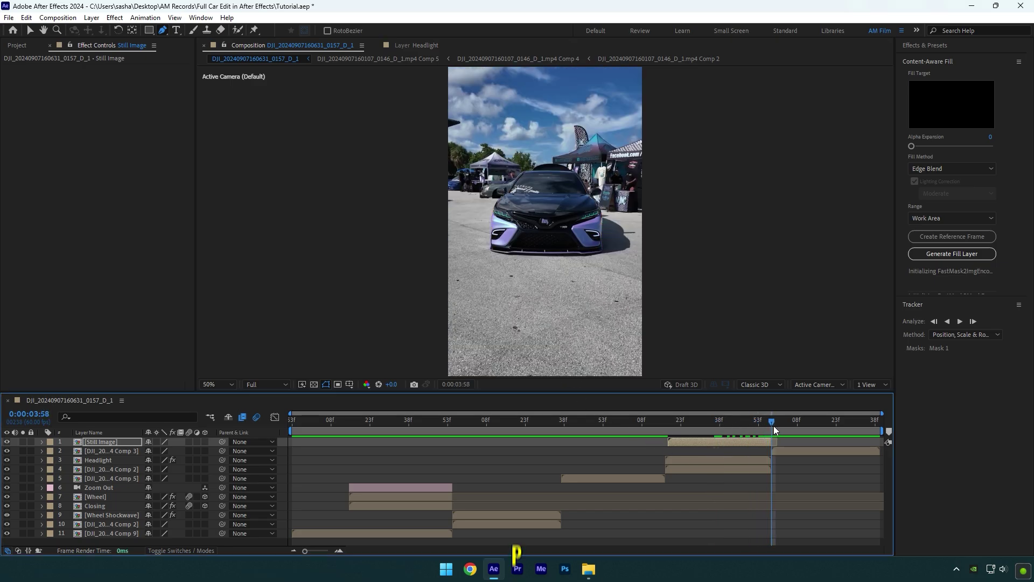
- Keyframe the car's Position at 0:00:03:58 and above frame at Y -139, easing both keys
key("alt+shift+p")
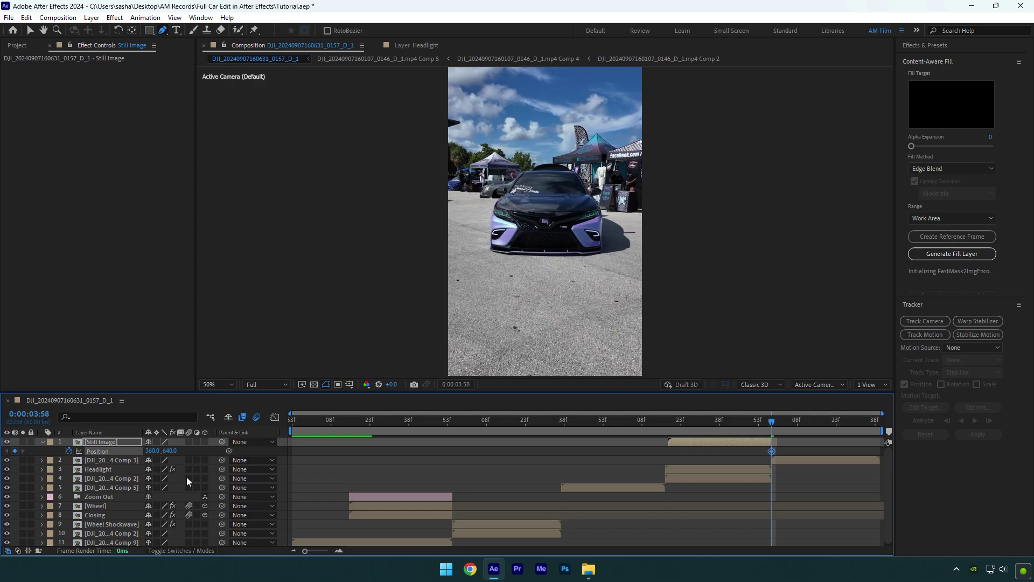
left_click_drag(744, 423, 668, 426)
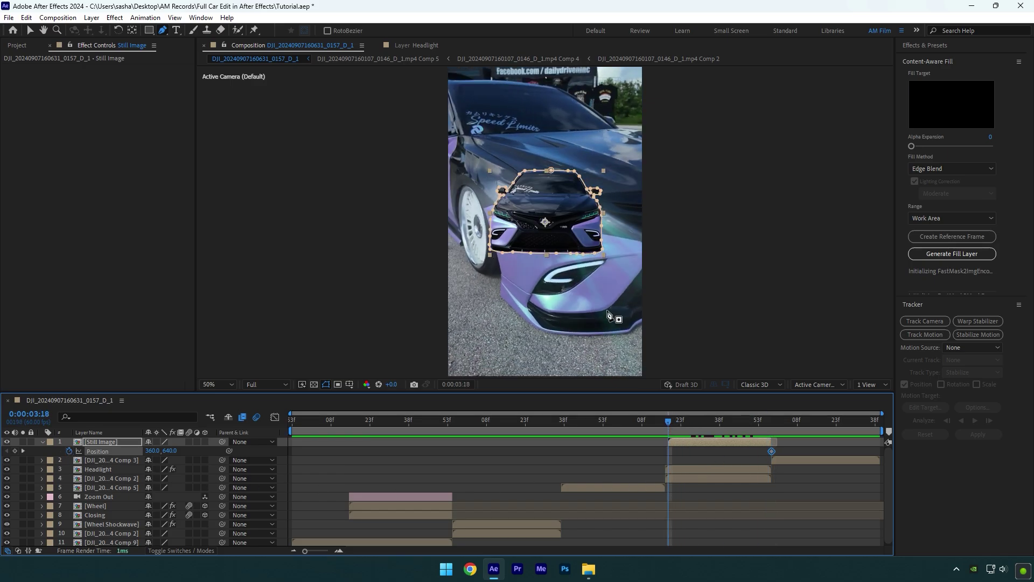
scroll(544, 315, "down", 2)
key("v")
left_click_drag(168, 451, 40, 473)
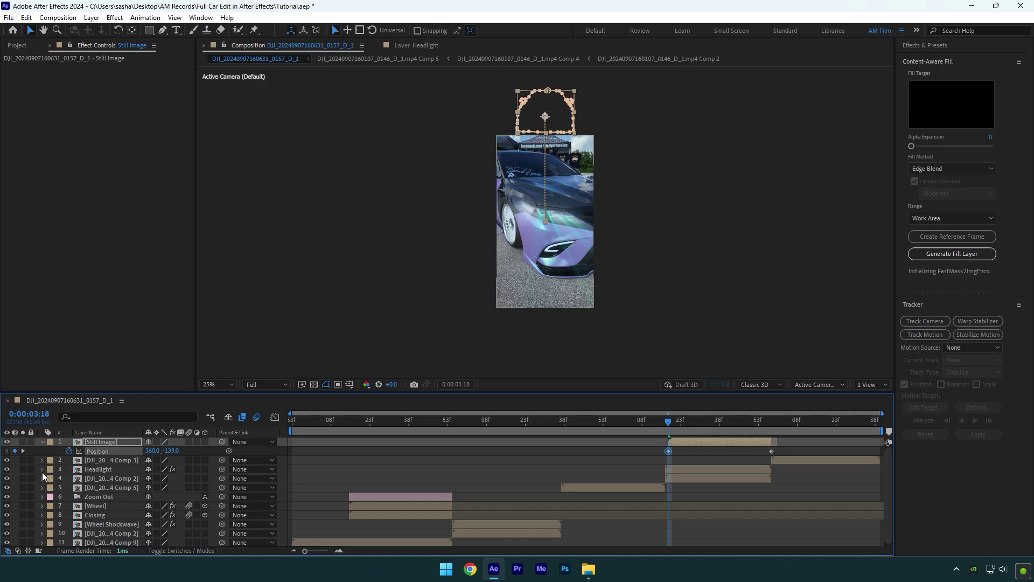
left_click_drag(810, 443, 652, 456)
key("F9")
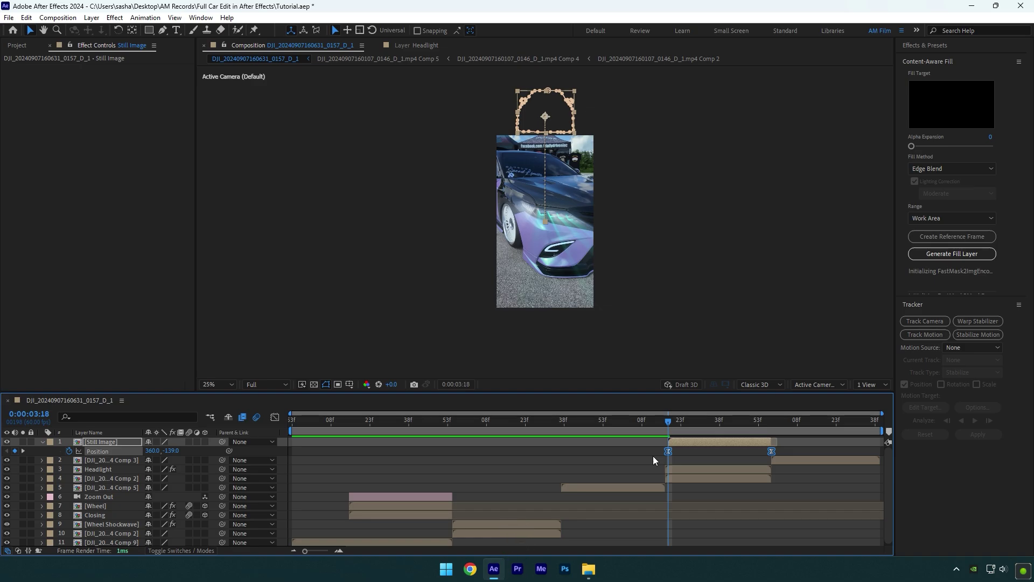
- Steepen the Position speed curve in the Graph Editor for a sharp acceleration
left_click(274, 418)
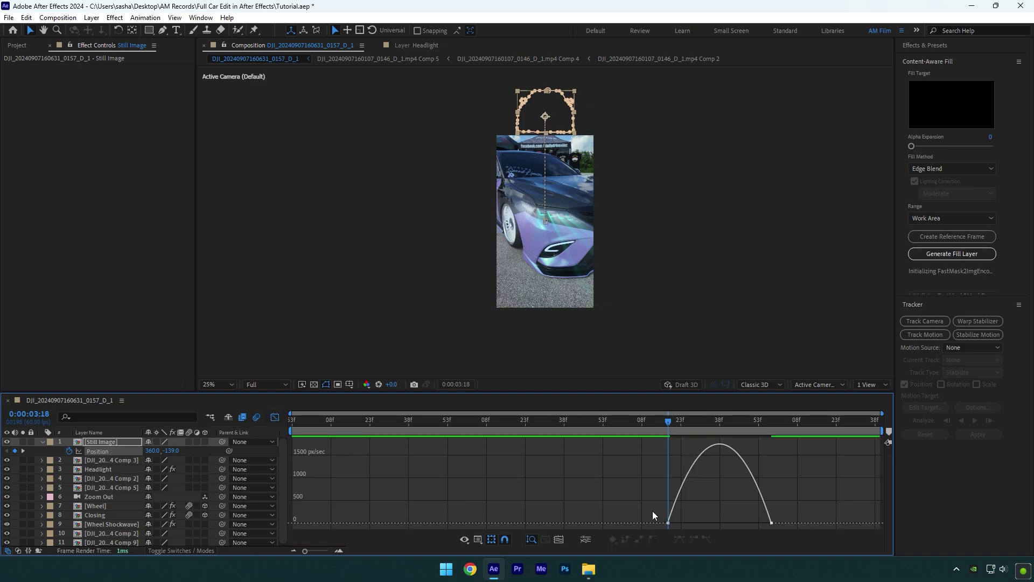
left_click_drag(685, 522, 772, 525)
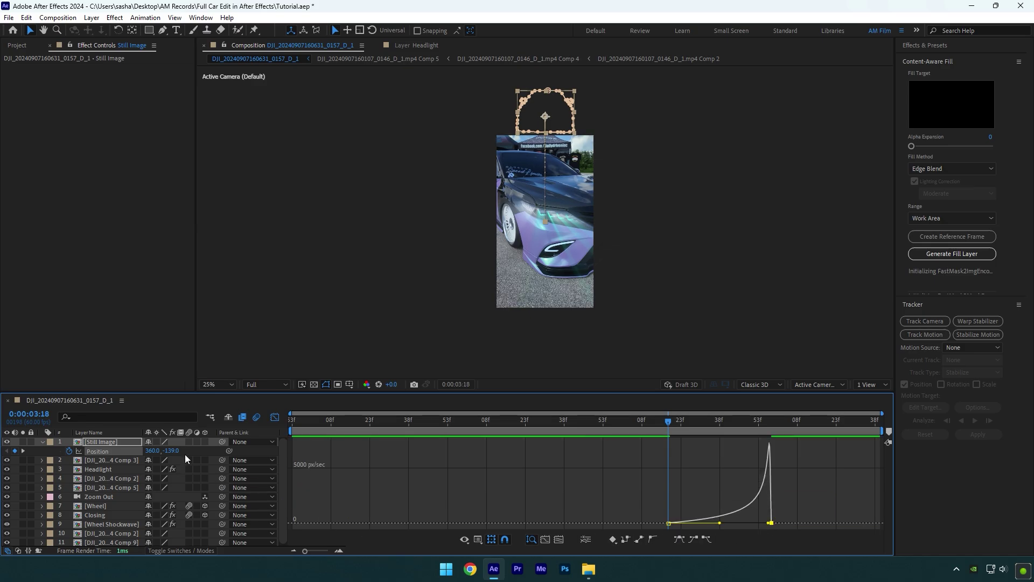
left_click(275, 418)
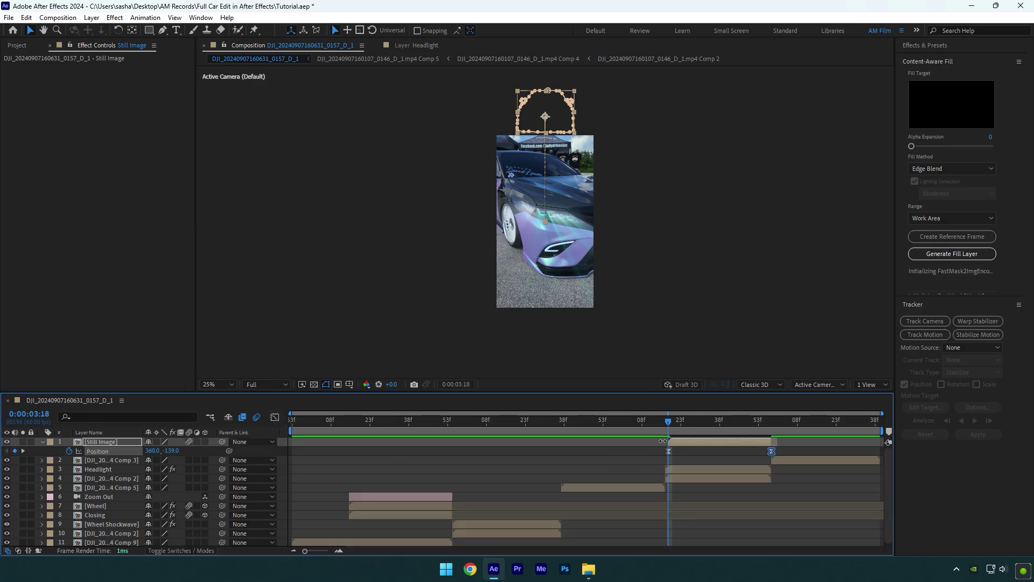
left_click_drag(668, 421, 155, 436)
- Preview the edit with the cut-out car dropping in from above, then stop playback
key("space")
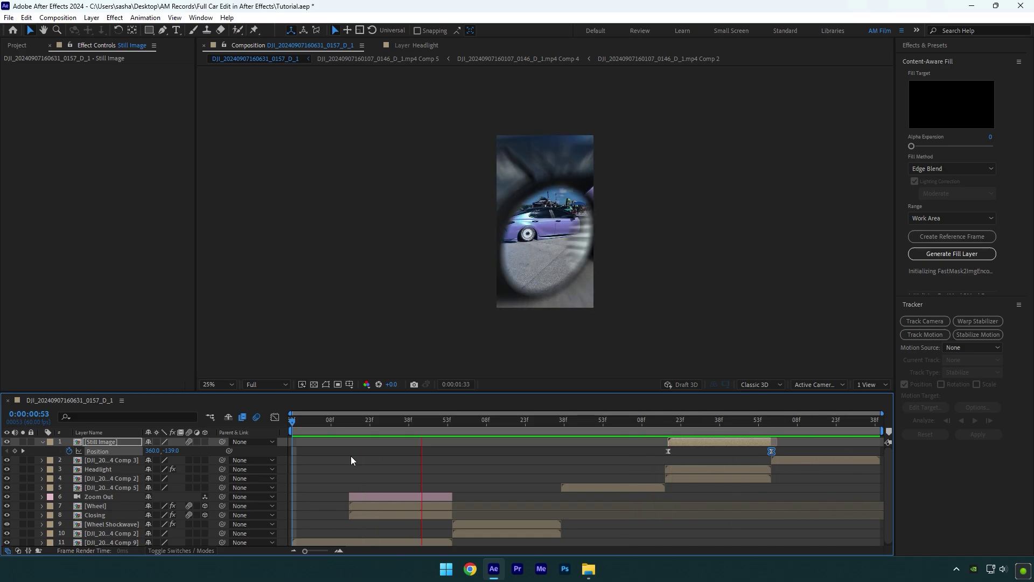
key("space")
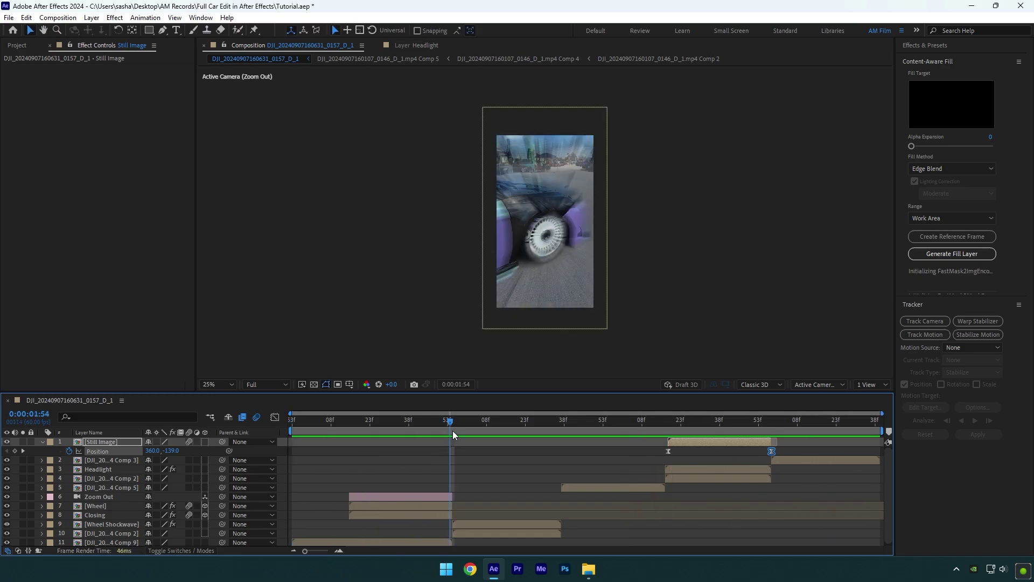